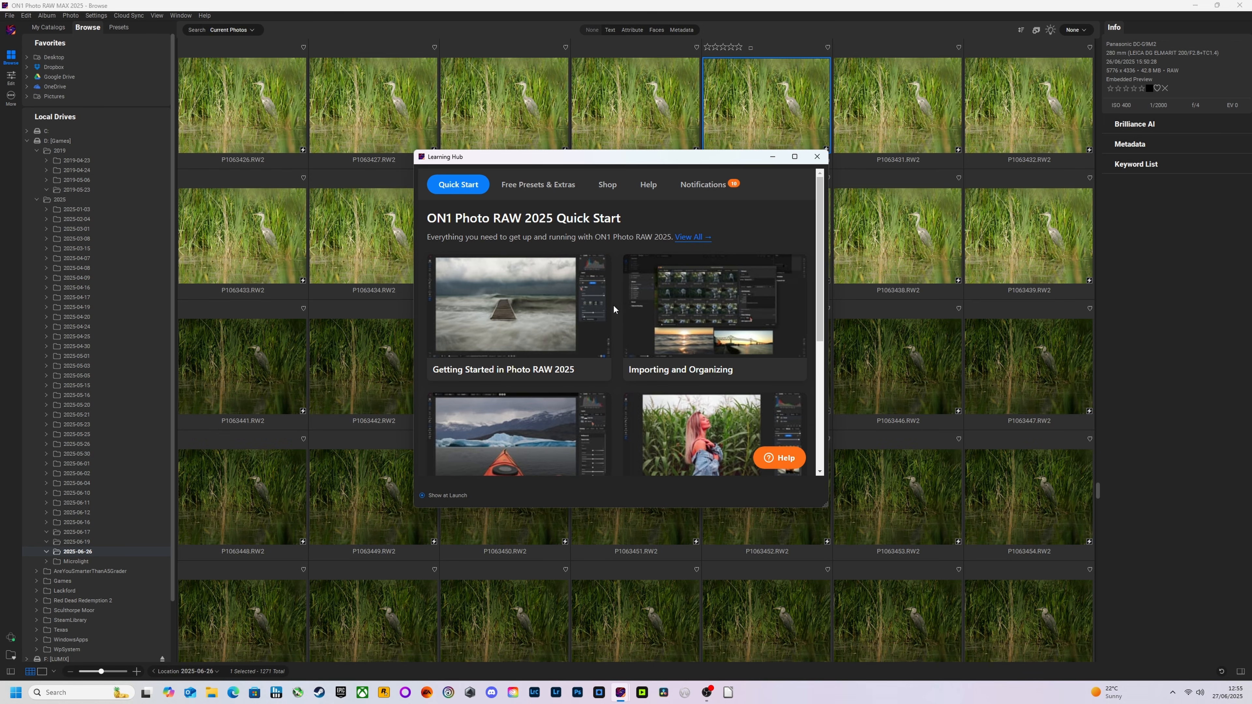
- Look through the Learning Hub's quick-start tutorials and open the full video library
scroll(656, 327, "down", 5)
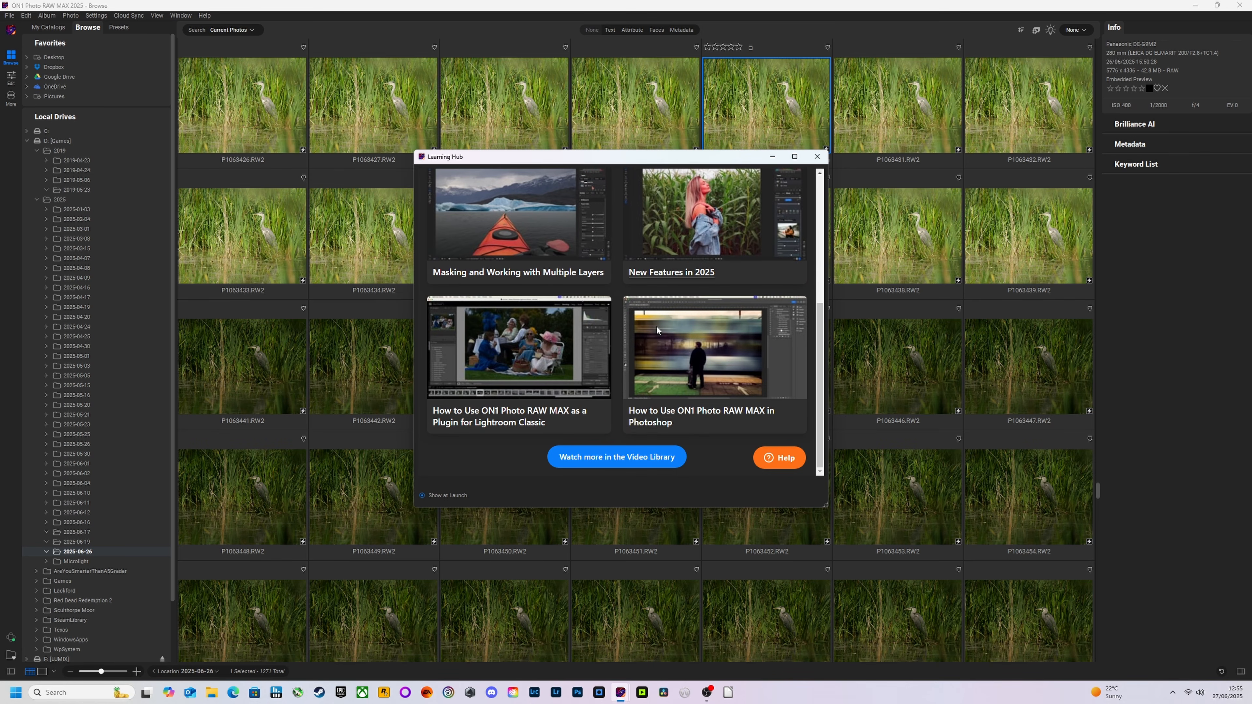
scroll(701, 369, "up", 1)
scroll(702, 369, "down", 1)
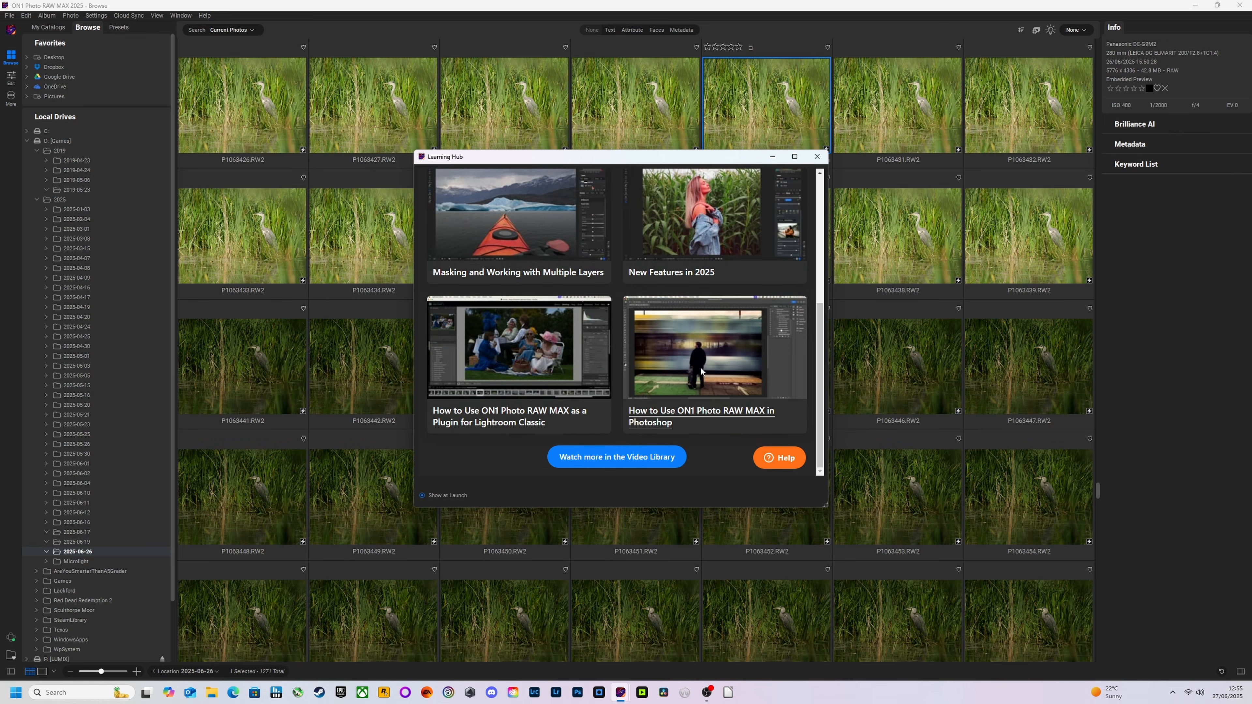
left_click(615, 458)
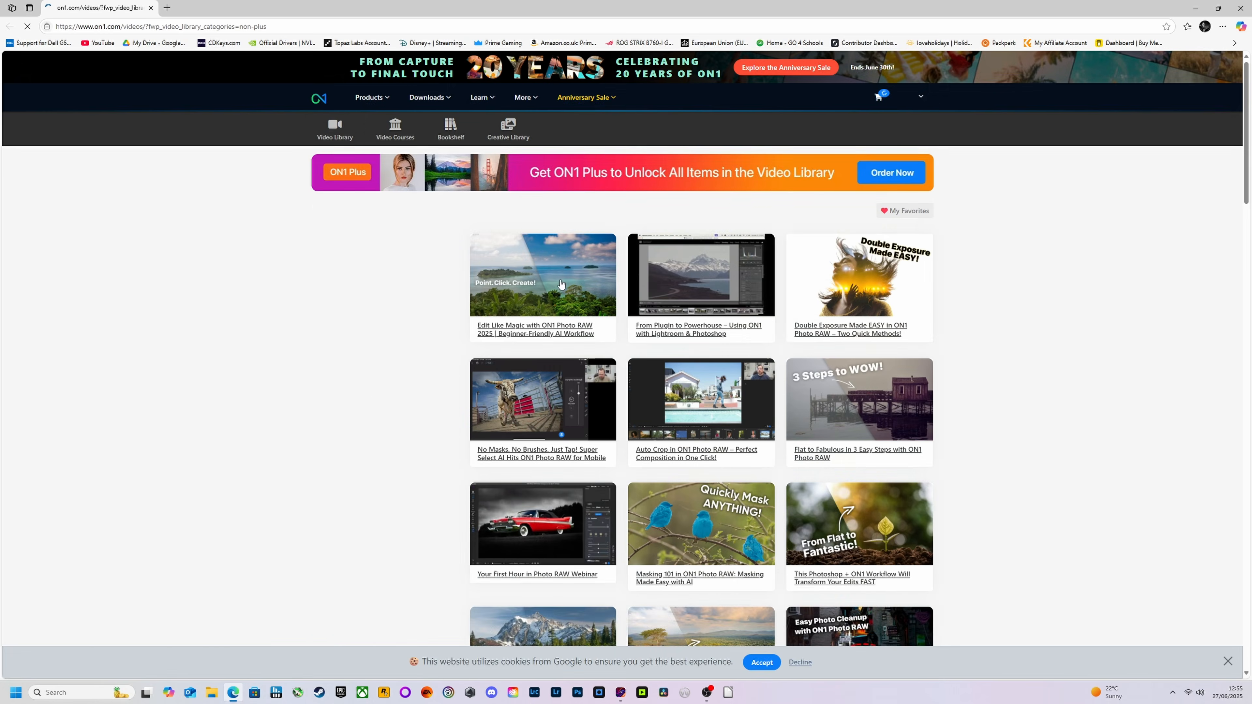
- Browse the video library's Non-Plus tutorials and its filter categories for ON1 Photo RAW training
scroll(416, 295, "down", 5)
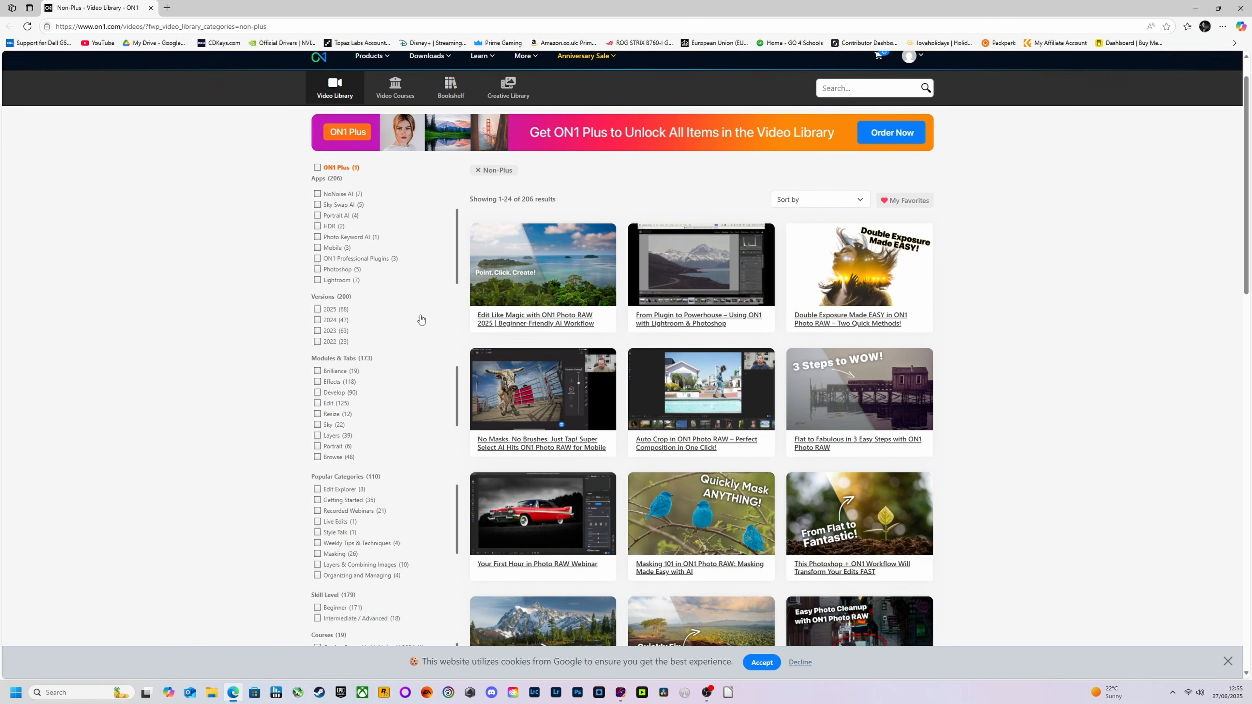
scroll(422, 334, "down", 5)
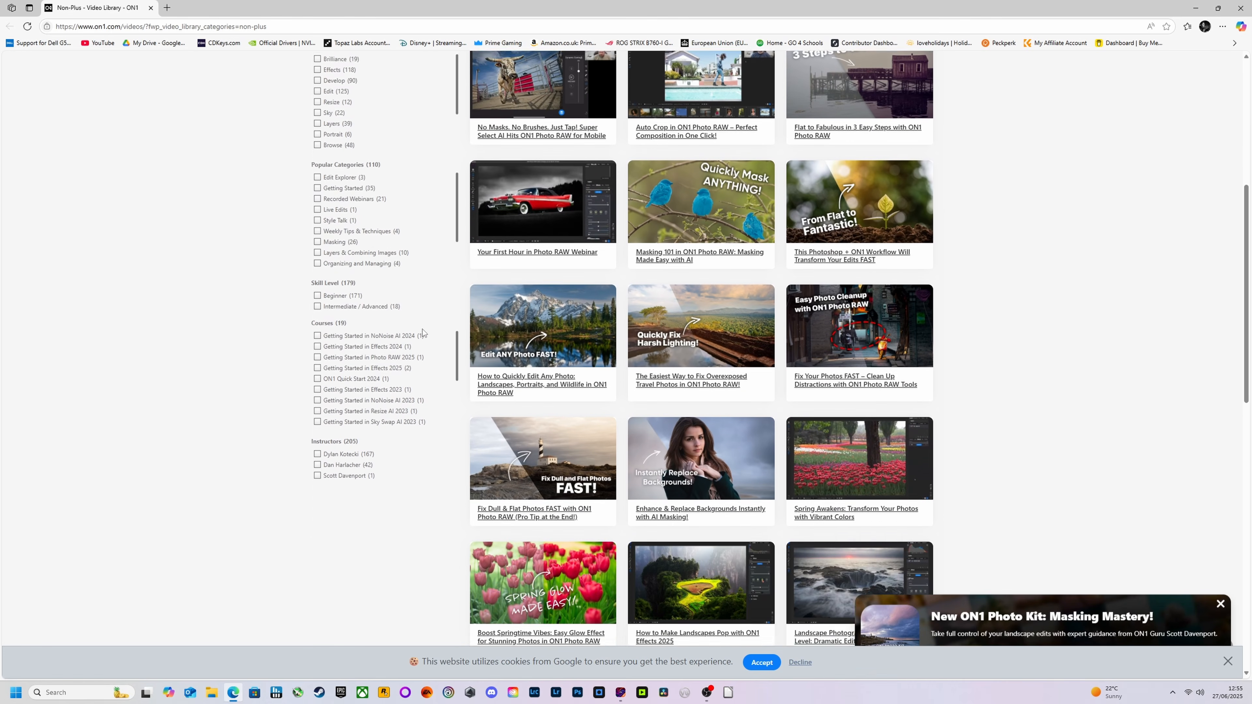
scroll(872, 452, "down", 3)
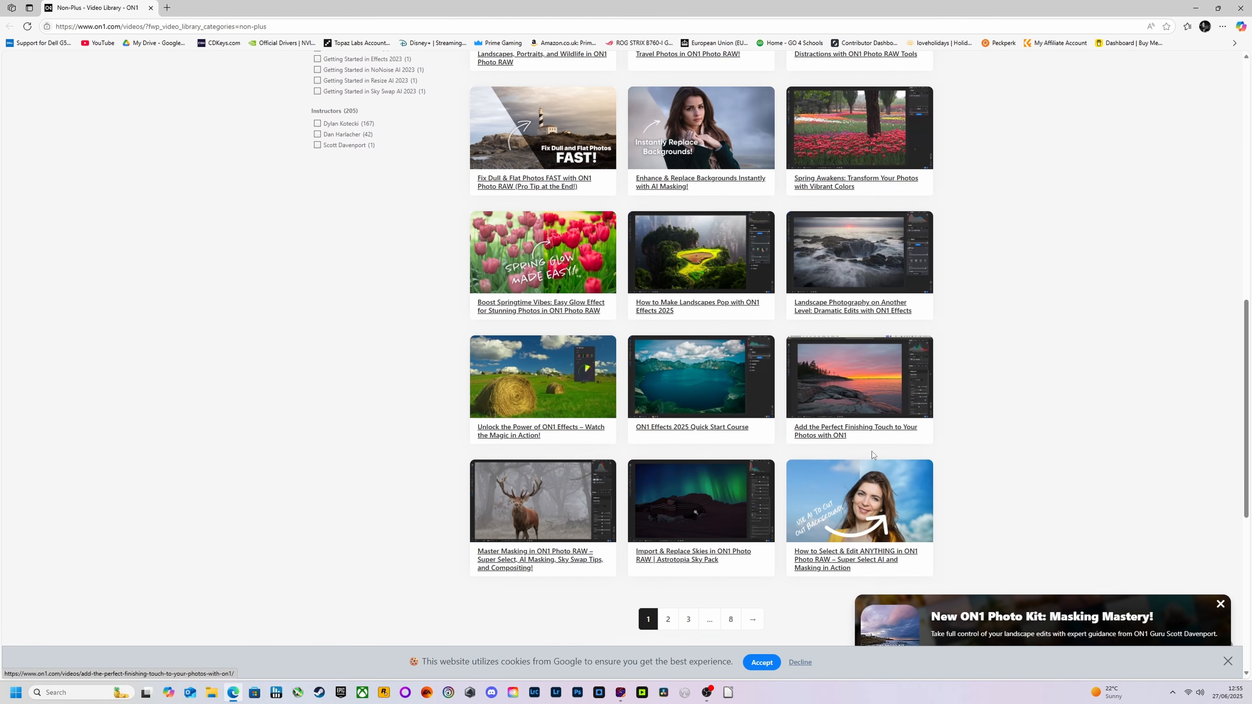
scroll(836, 452, "up", 2)
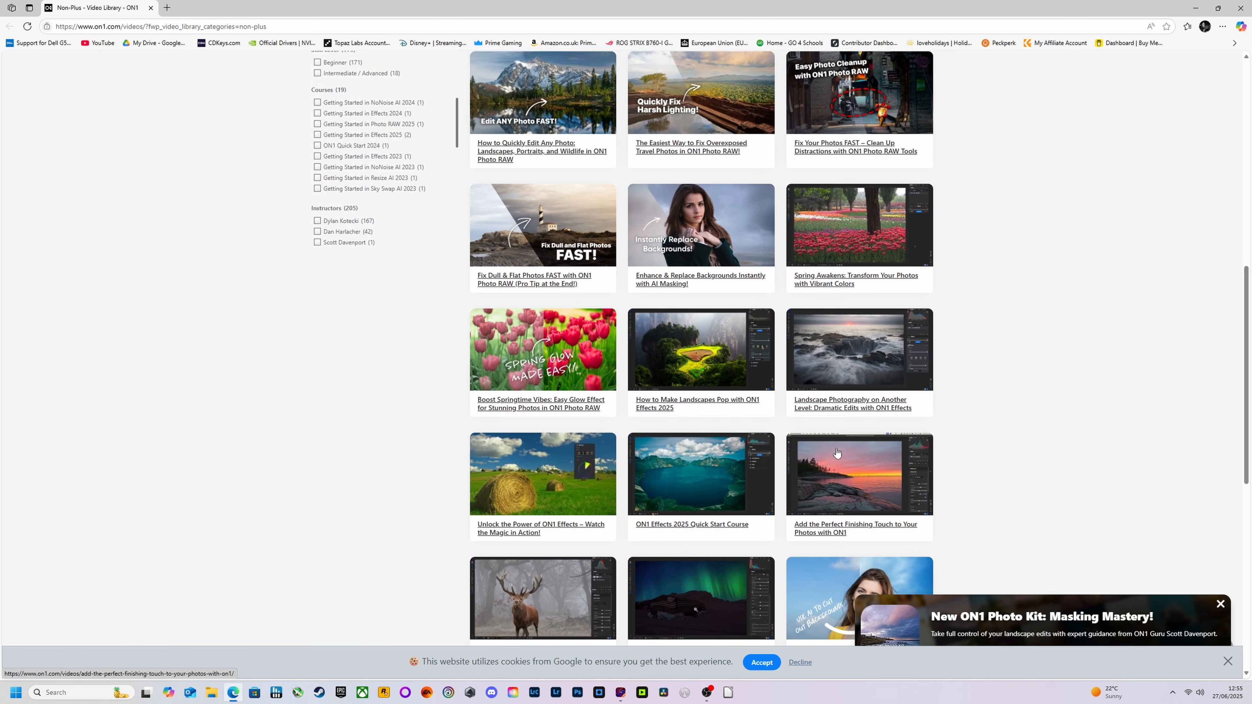
scroll(837, 450, "down", 2)
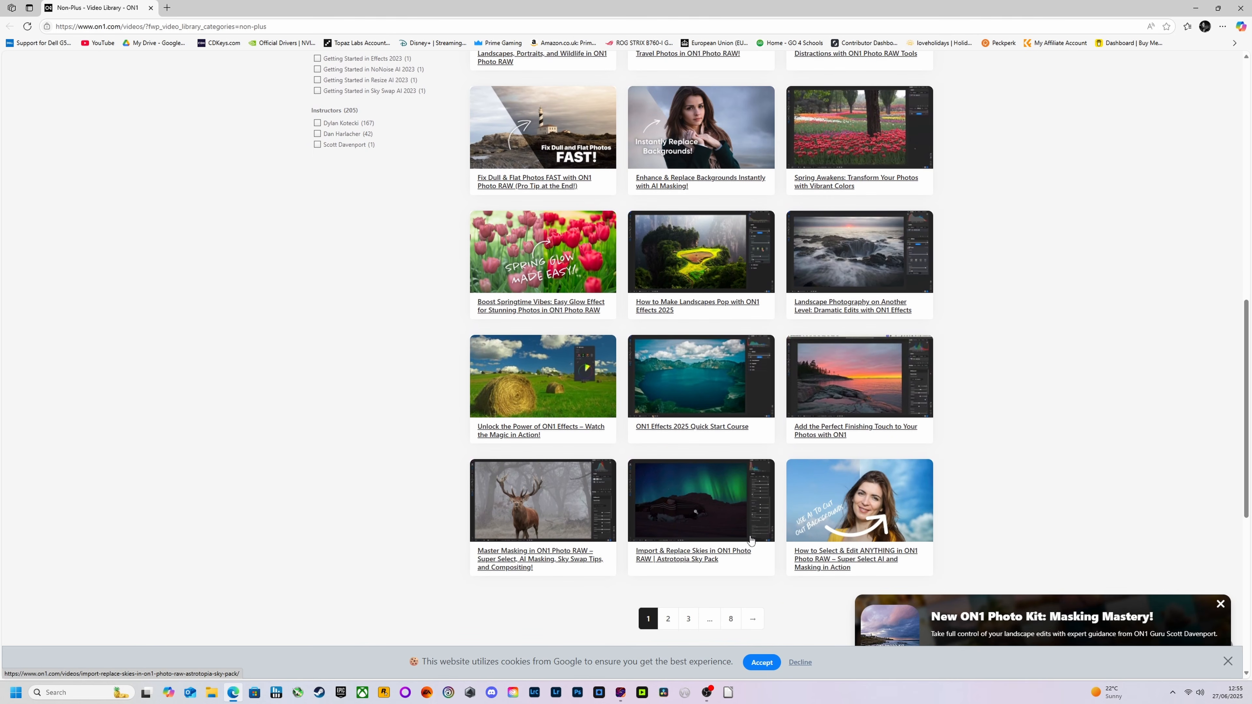
scroll(725, 544, "up", 5)
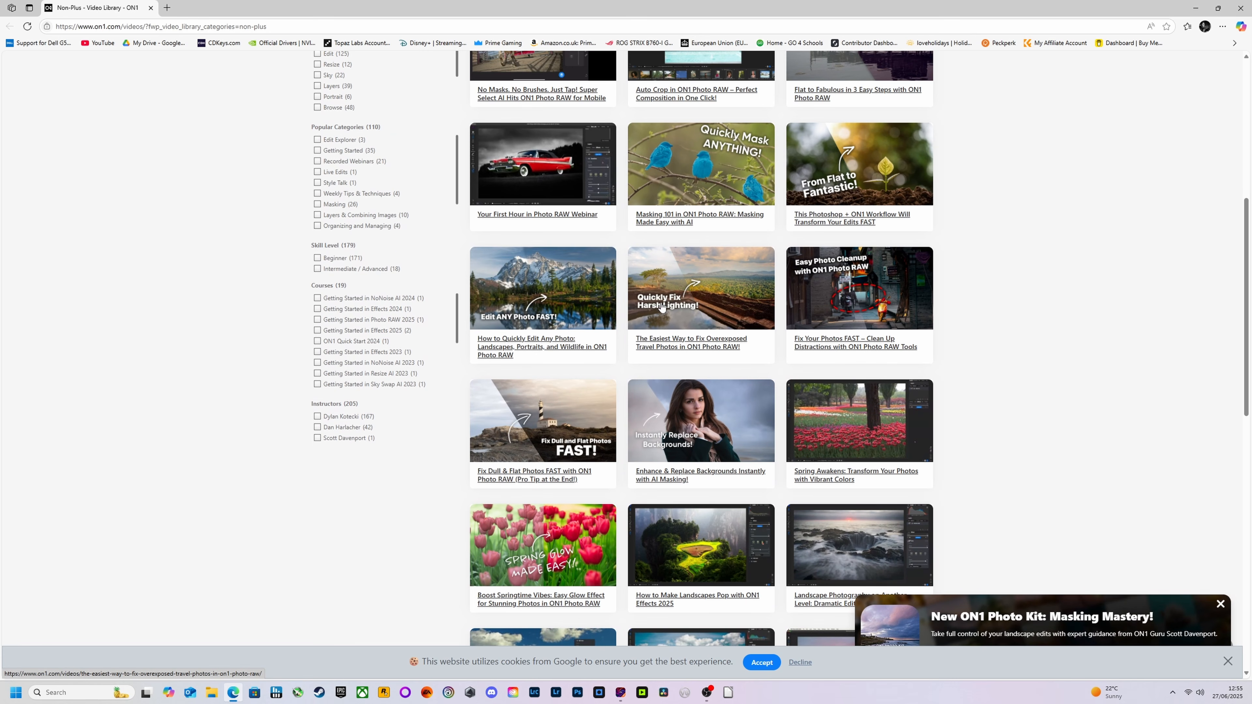
scroll(680, 397, "up", 2)
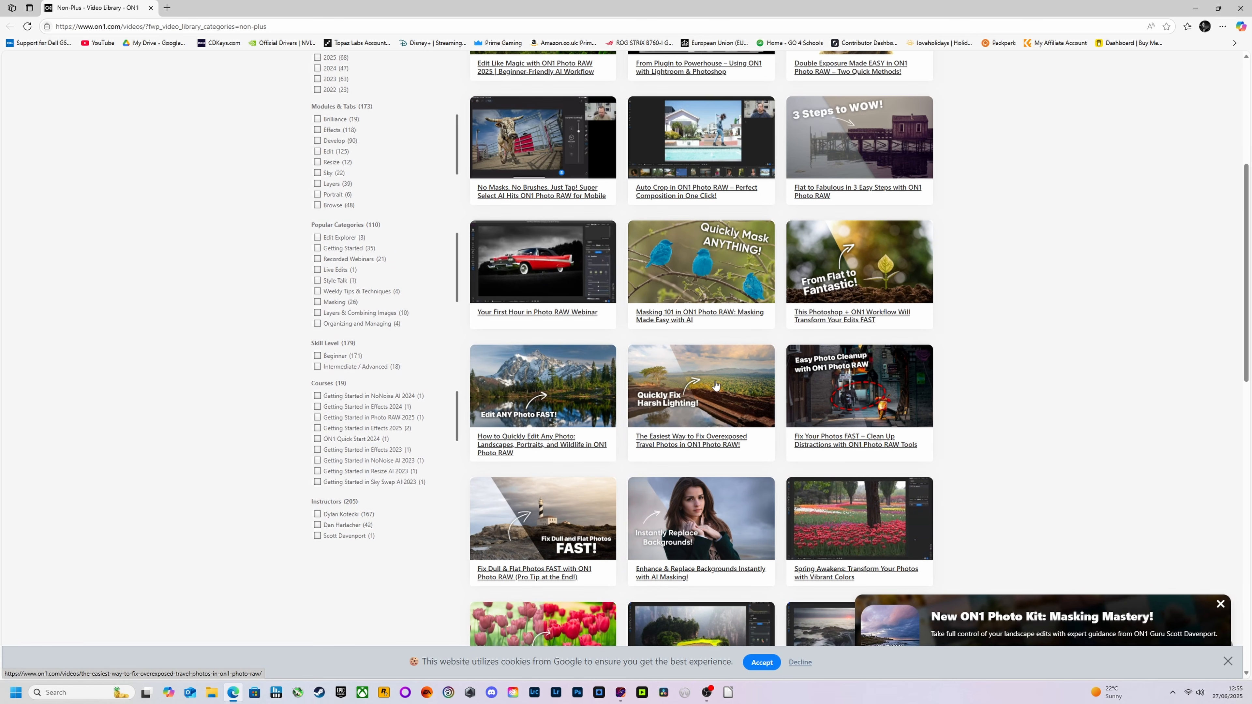
scroll(680, 397, "up", 1)
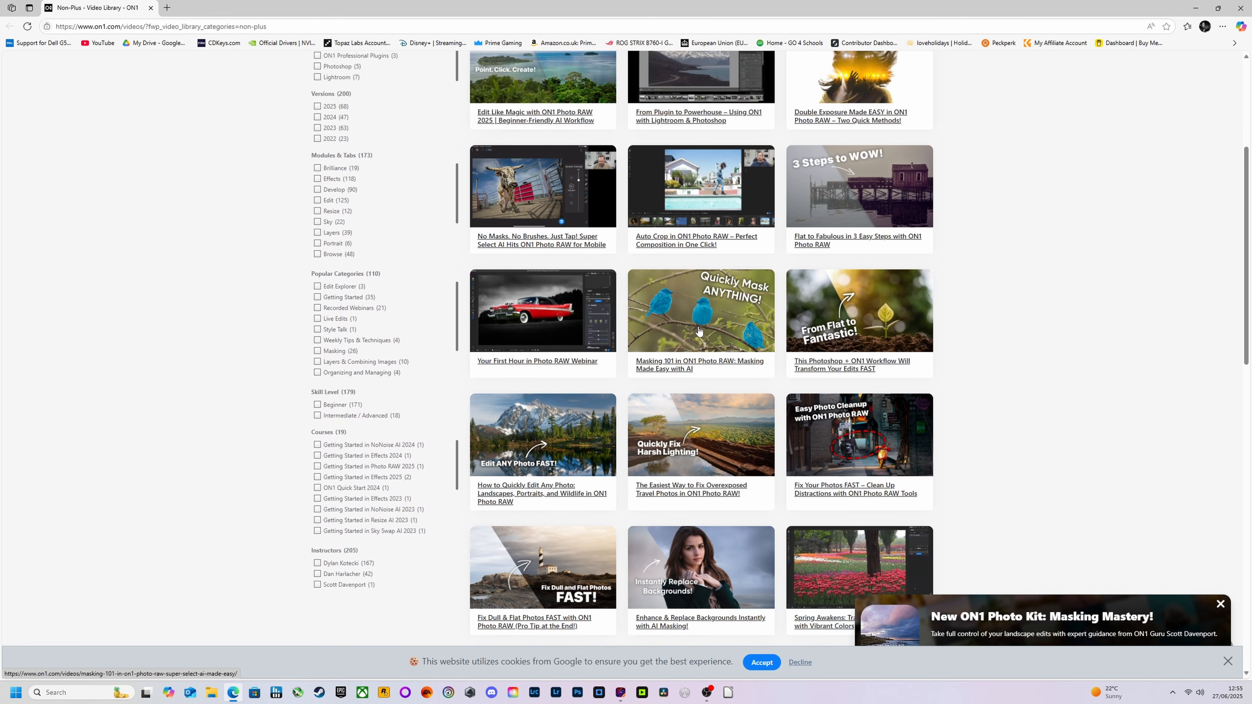
scroll(801, 267, "up", 2)
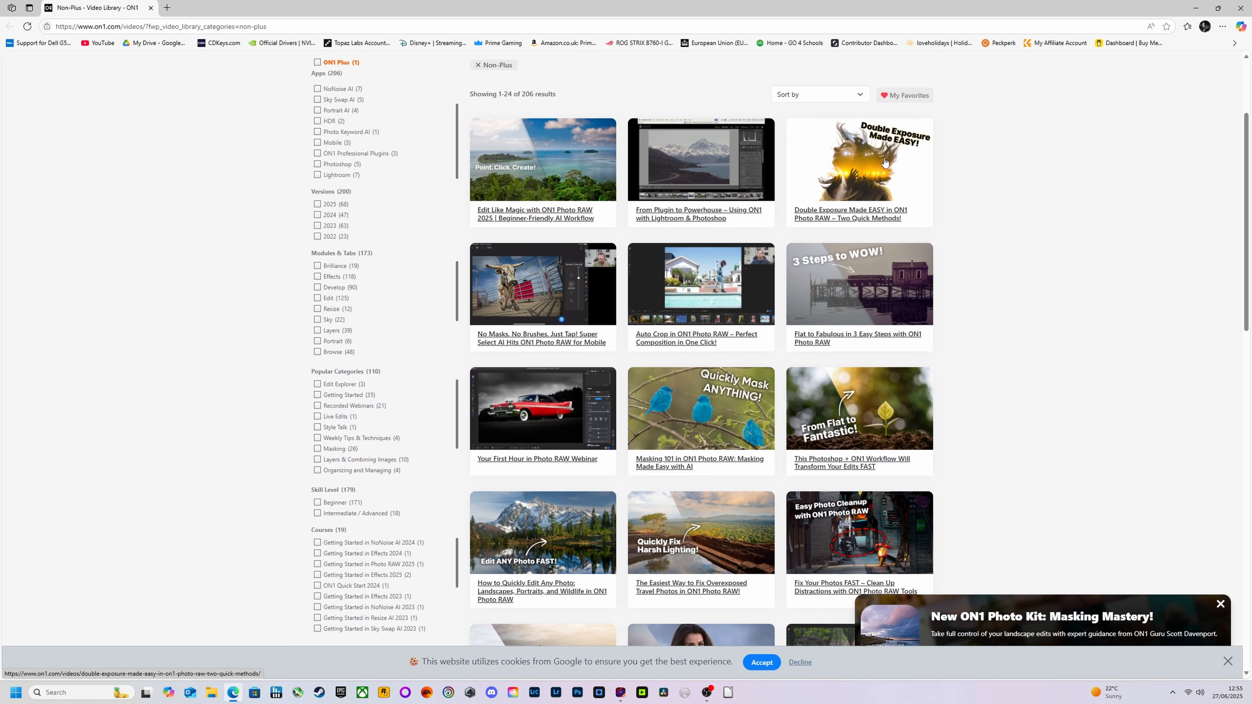
scroll(771, 198, "up", 2)
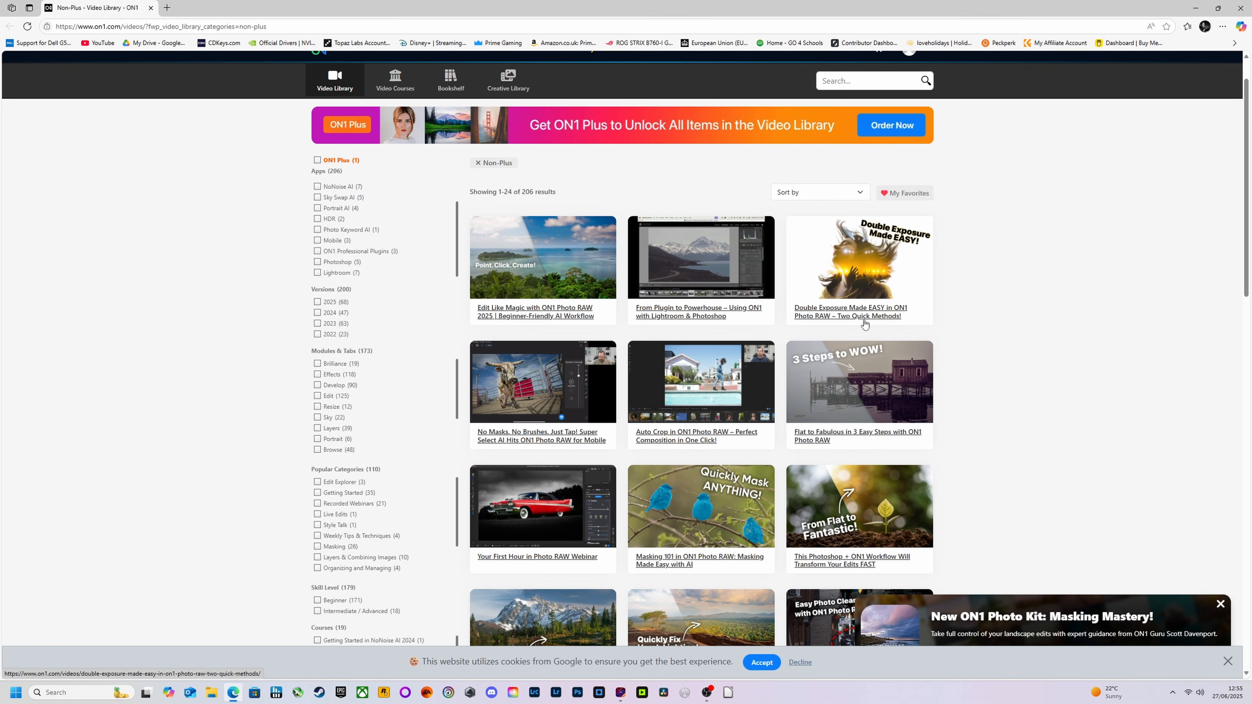
scroll(519, 318, "down", 3)
scroll(518, 318, "up", 5)
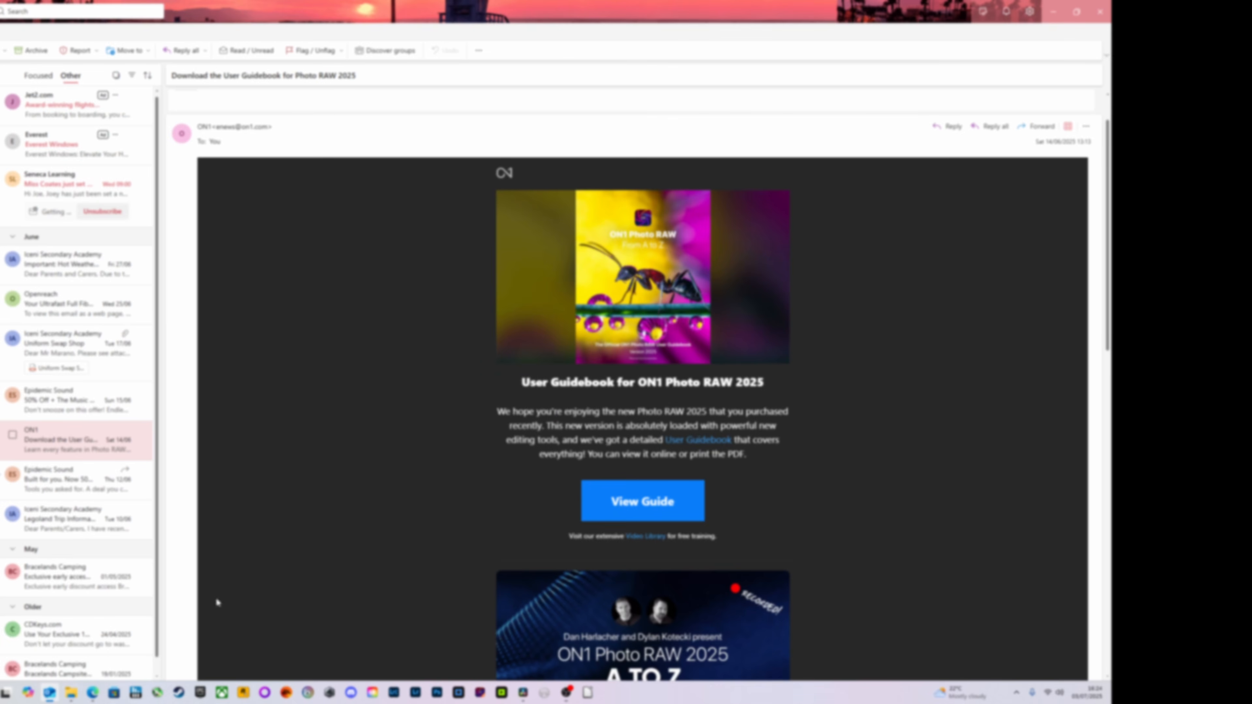
- In the mail app, view the User Guidebook for ON1 Photo RAW 2025 linked in the ON1 message
scroll(765, 397, "down", 4)
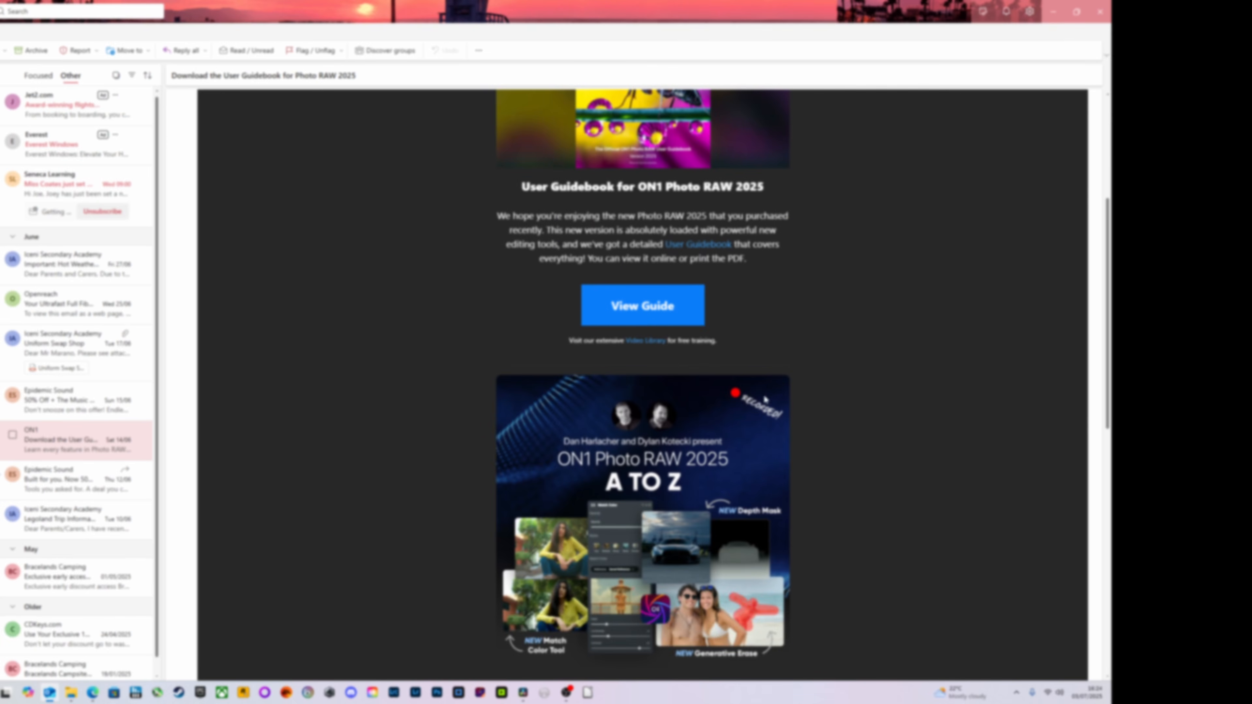
left_click(641, 317)
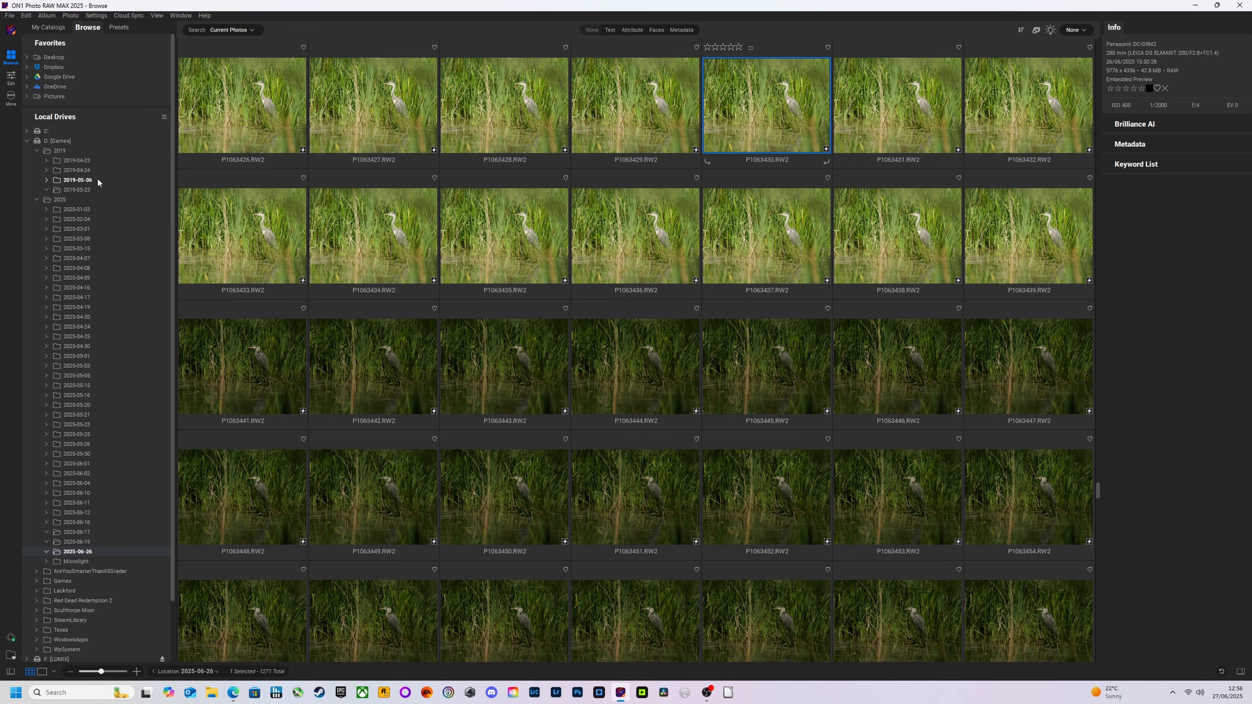
- Switch back to ON1 Photo RAW and open theone.RW2 from the 2019-05-23 folder for editing
left_click(85, 161)
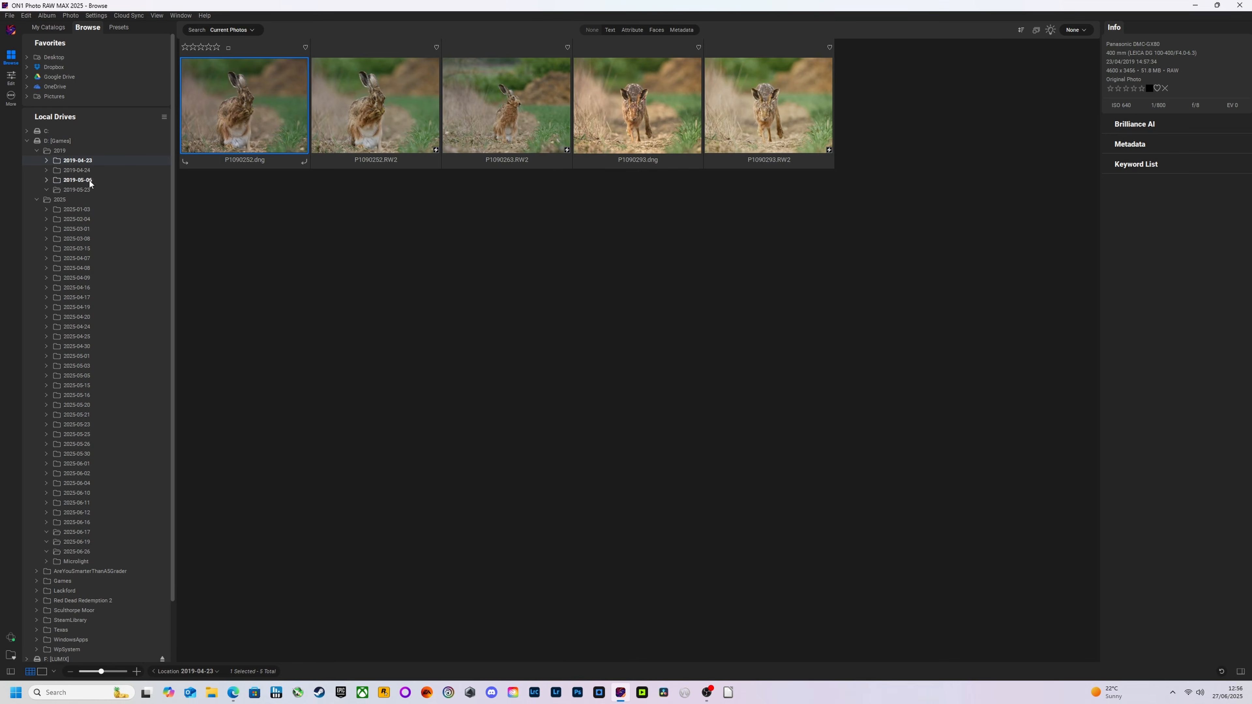
left_click(84, 190)
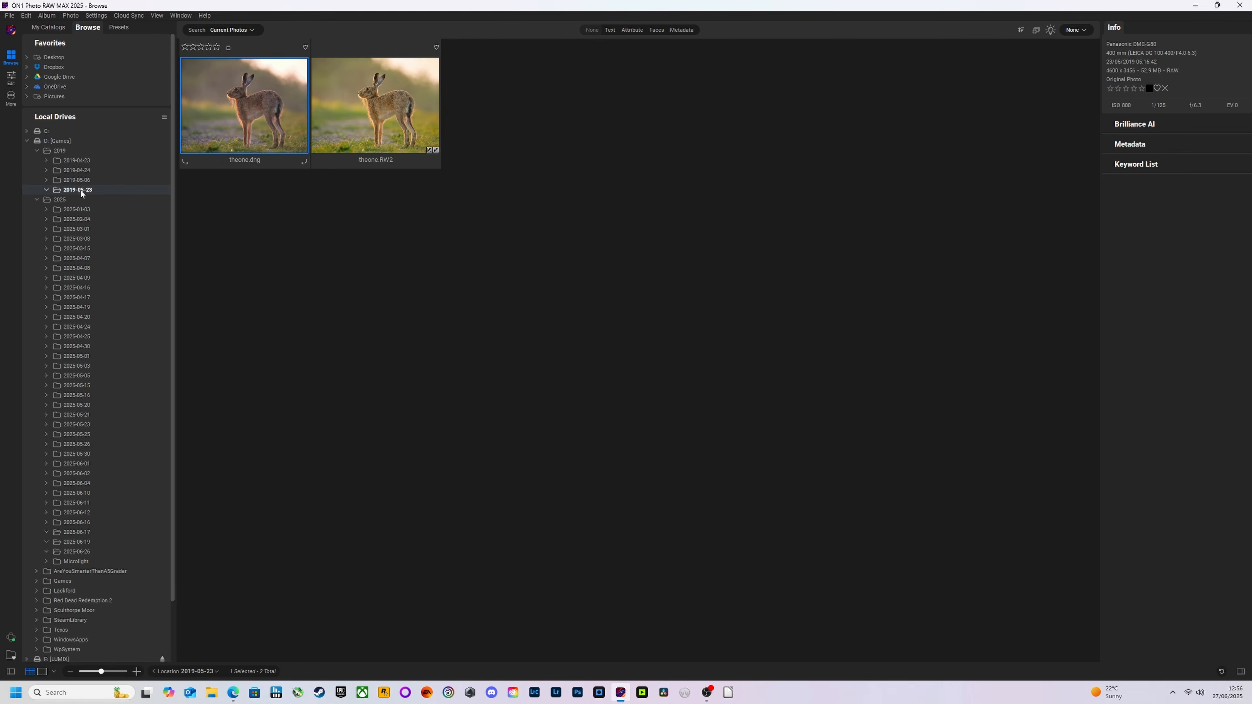
double_click(373, 118)
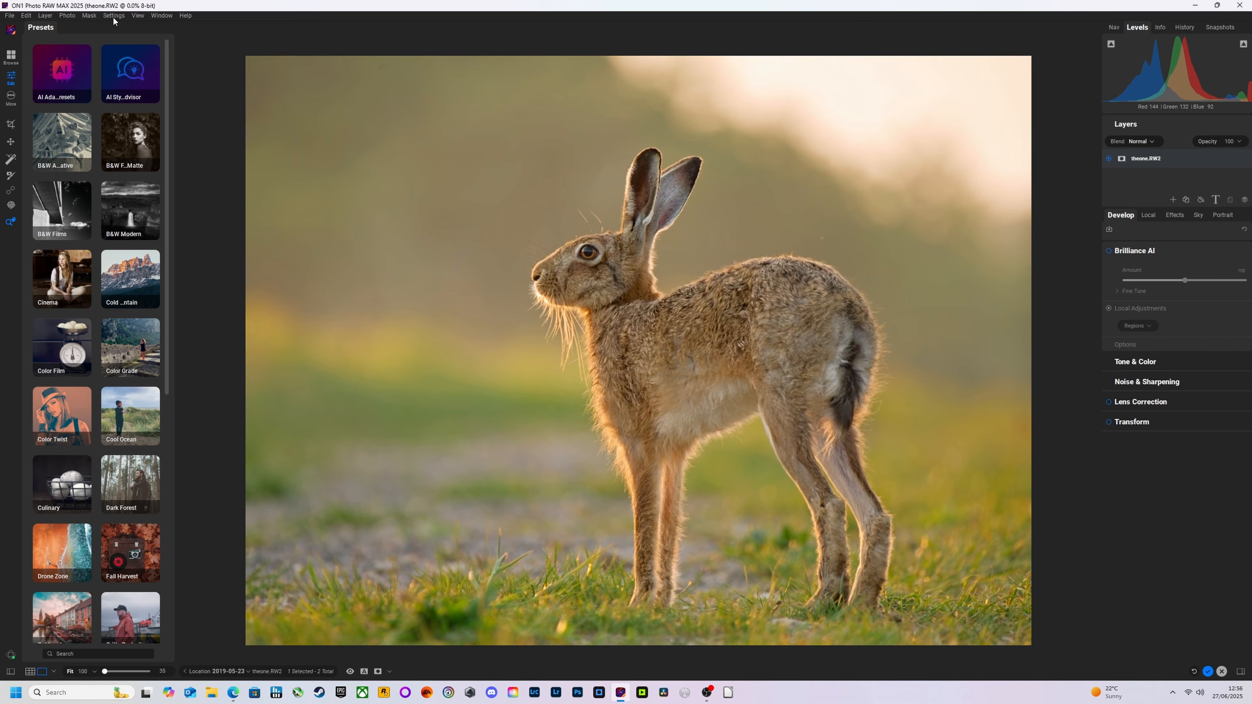
- Reset all existing edit settings on the hare photo
left_click(114, 17)
left_click(119, 30)
left_click(699, 378)
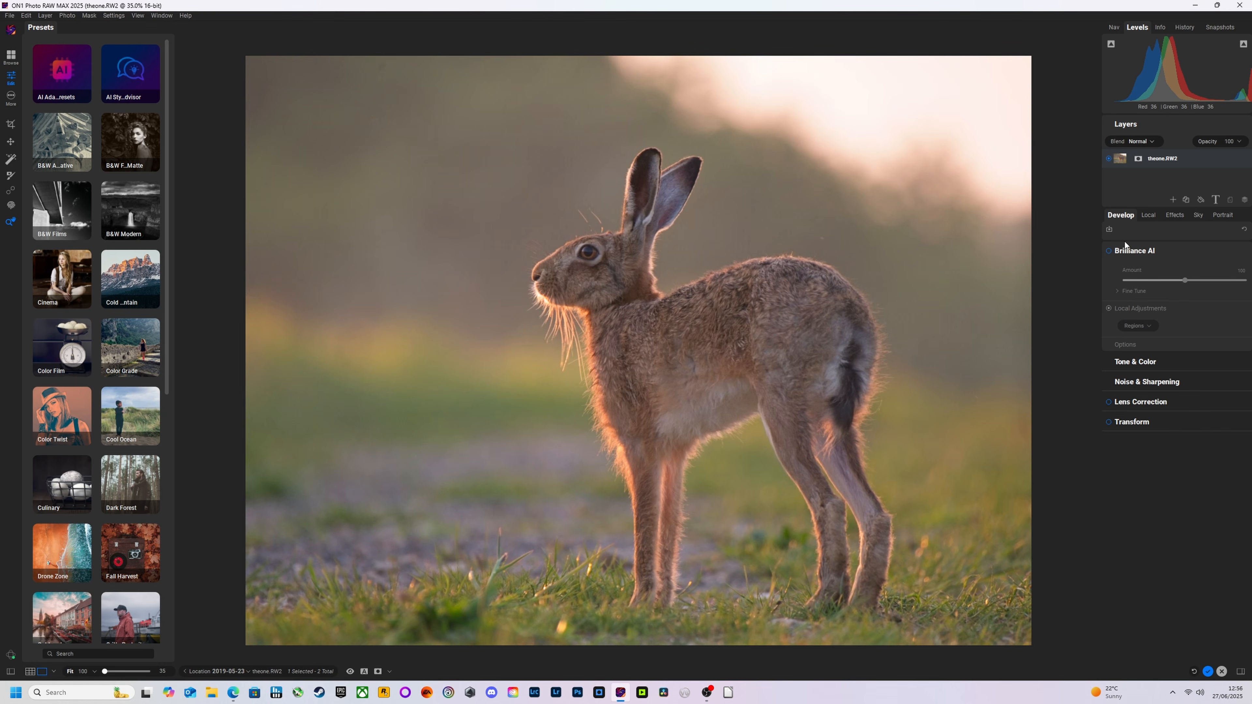
- Set the photo's camera profile to Camera Standard in the Tone & Color settings
left_click(1179, 363)
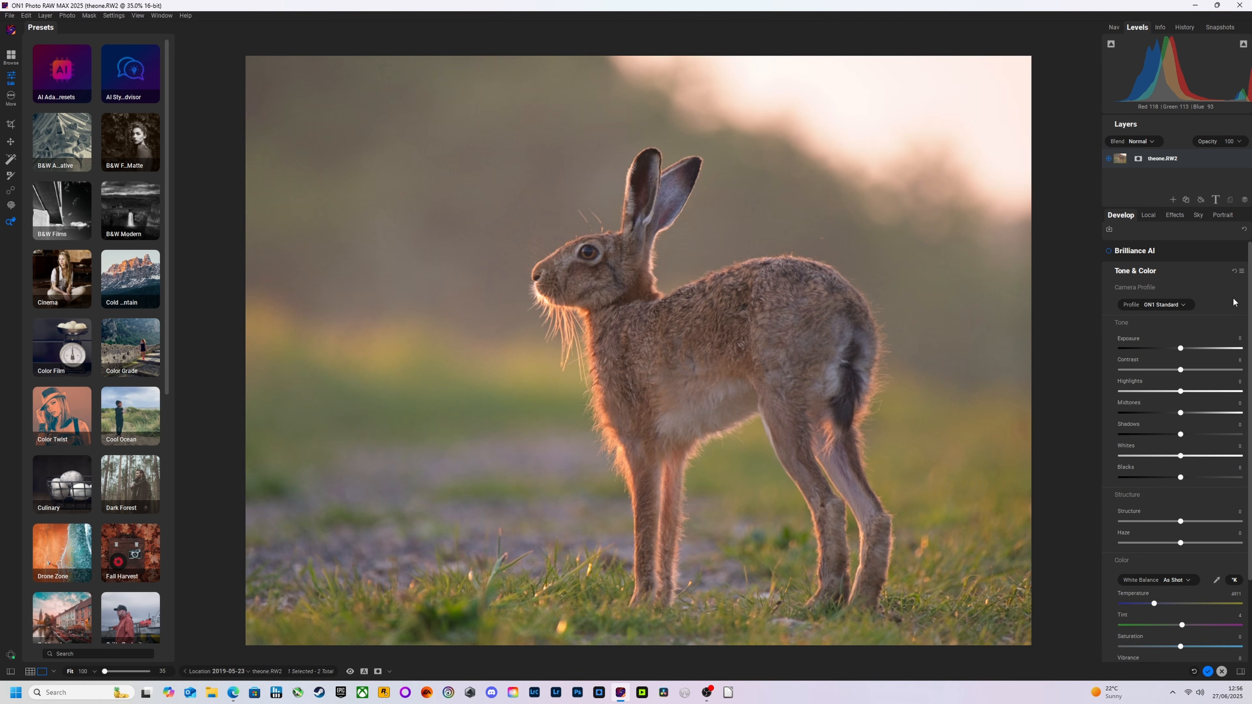
left_click(1185, 305)
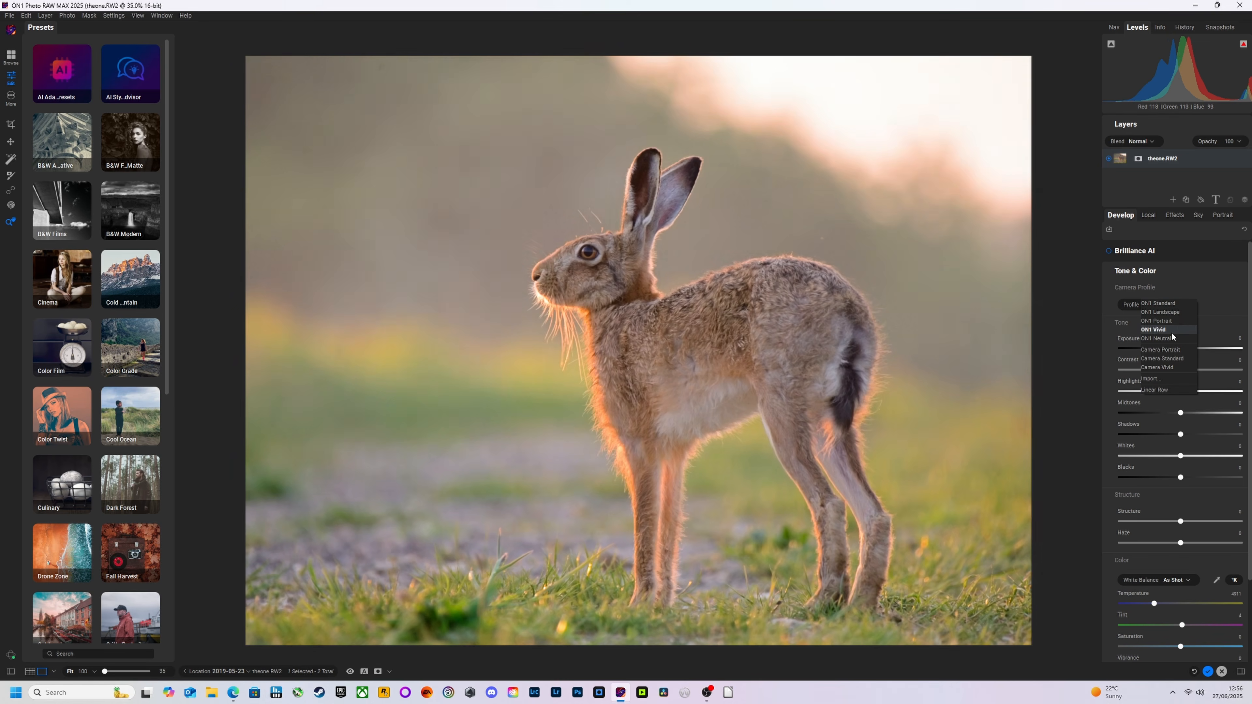
left_click(1158, 358)
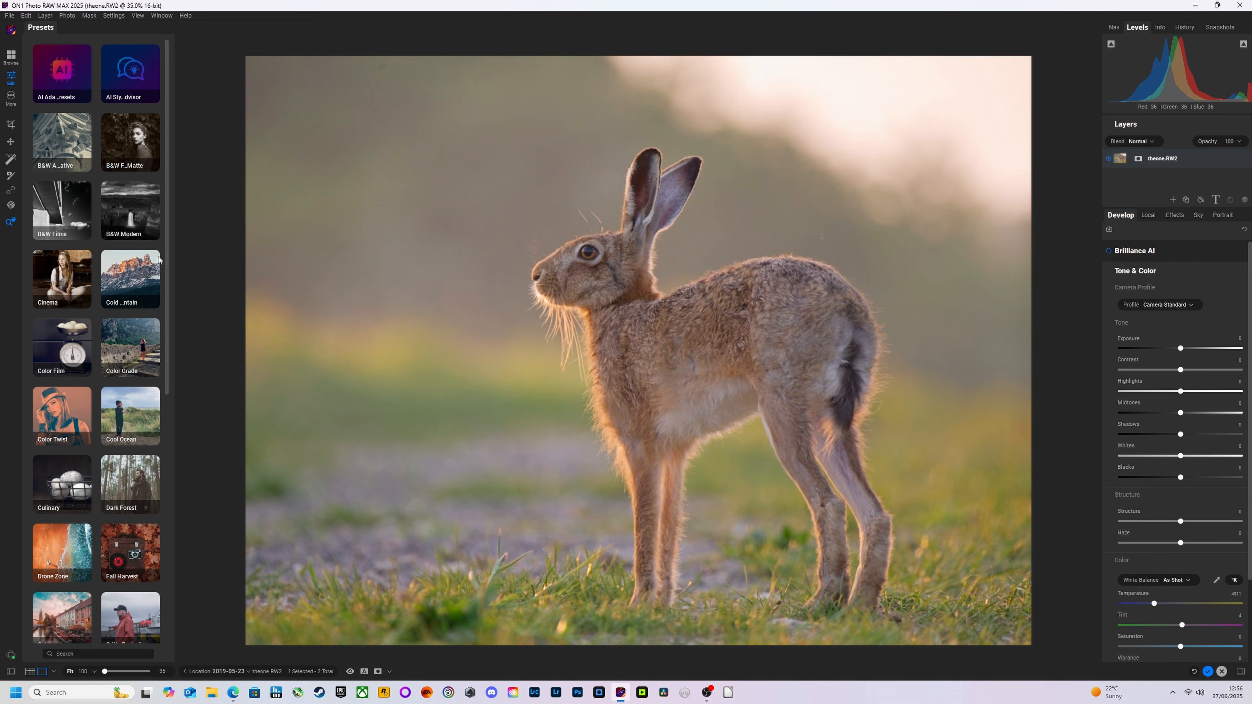
- Select the hare with the AI selection tool and apply a Dynamic Contrast filter masked to it
left_click(11, 161)
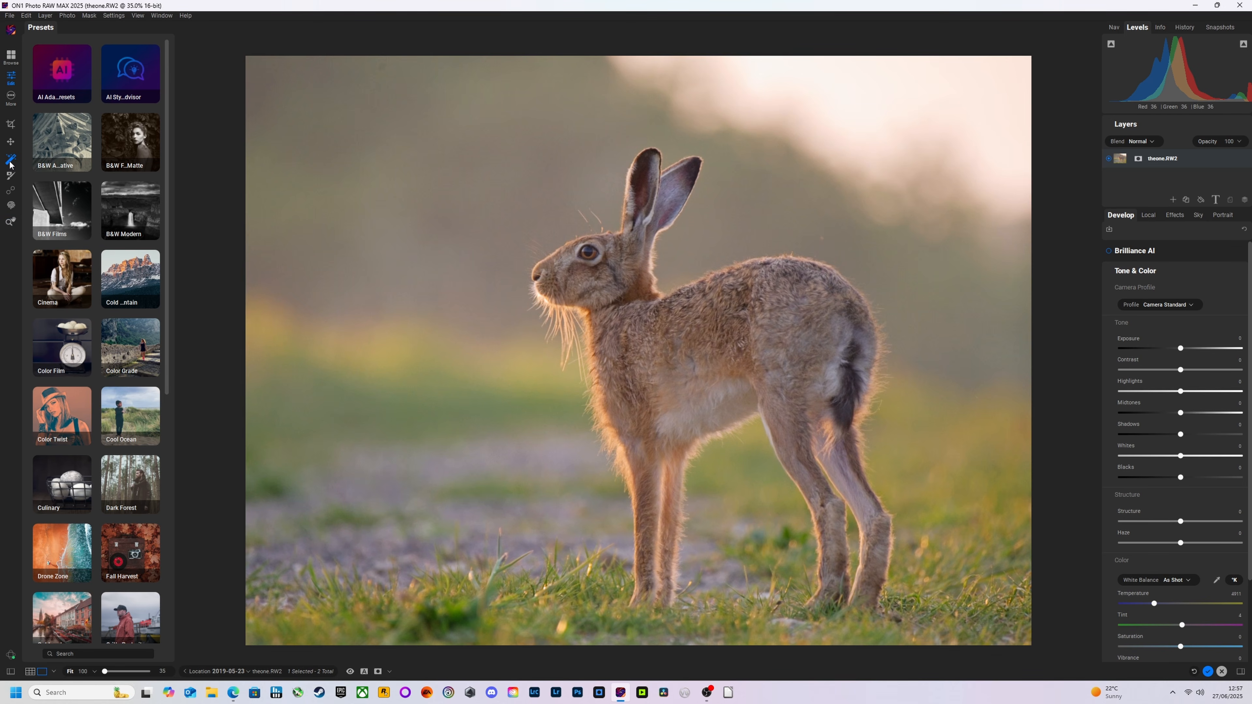
left_click(689, 346)
left_click(226, 30)
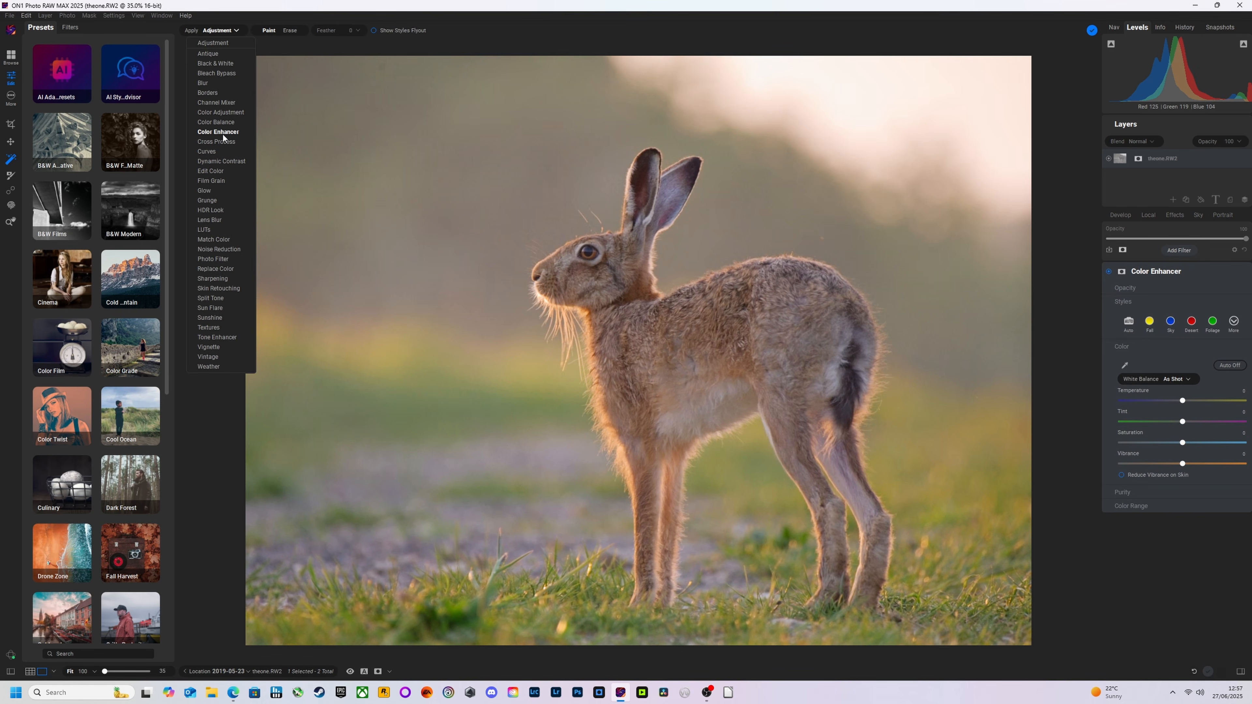
left_click(219, 160)
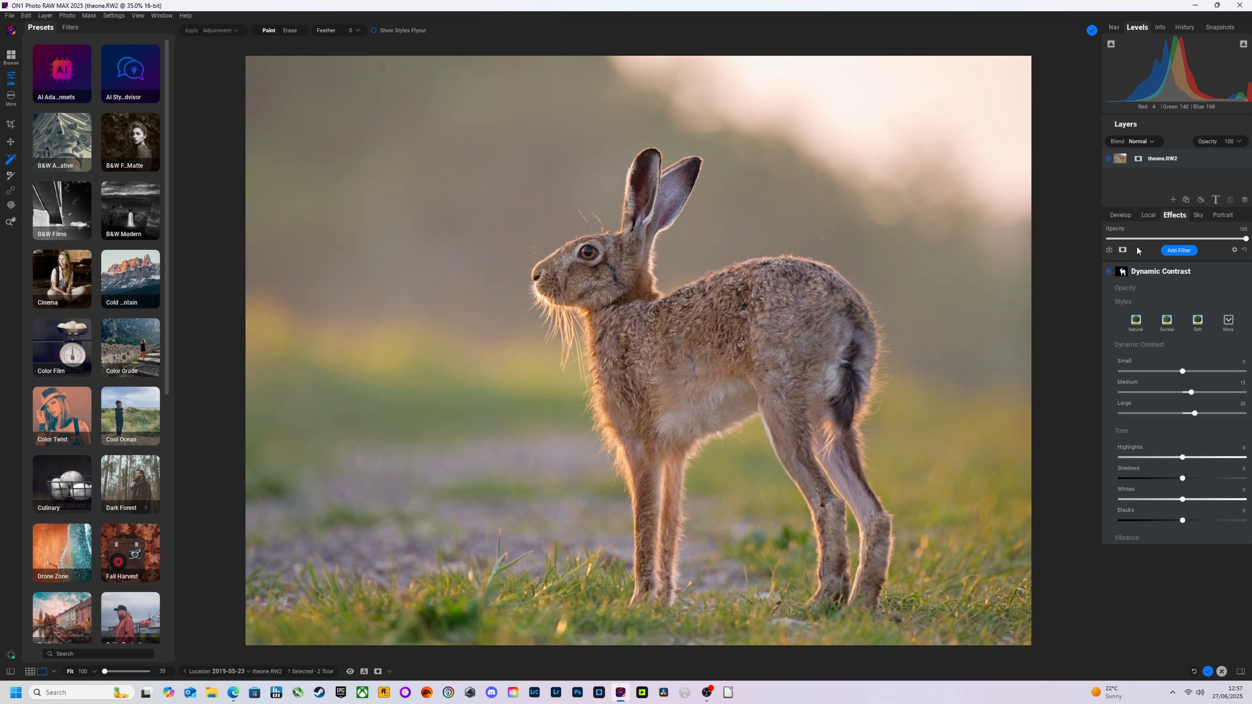
left_click(1091, 31)
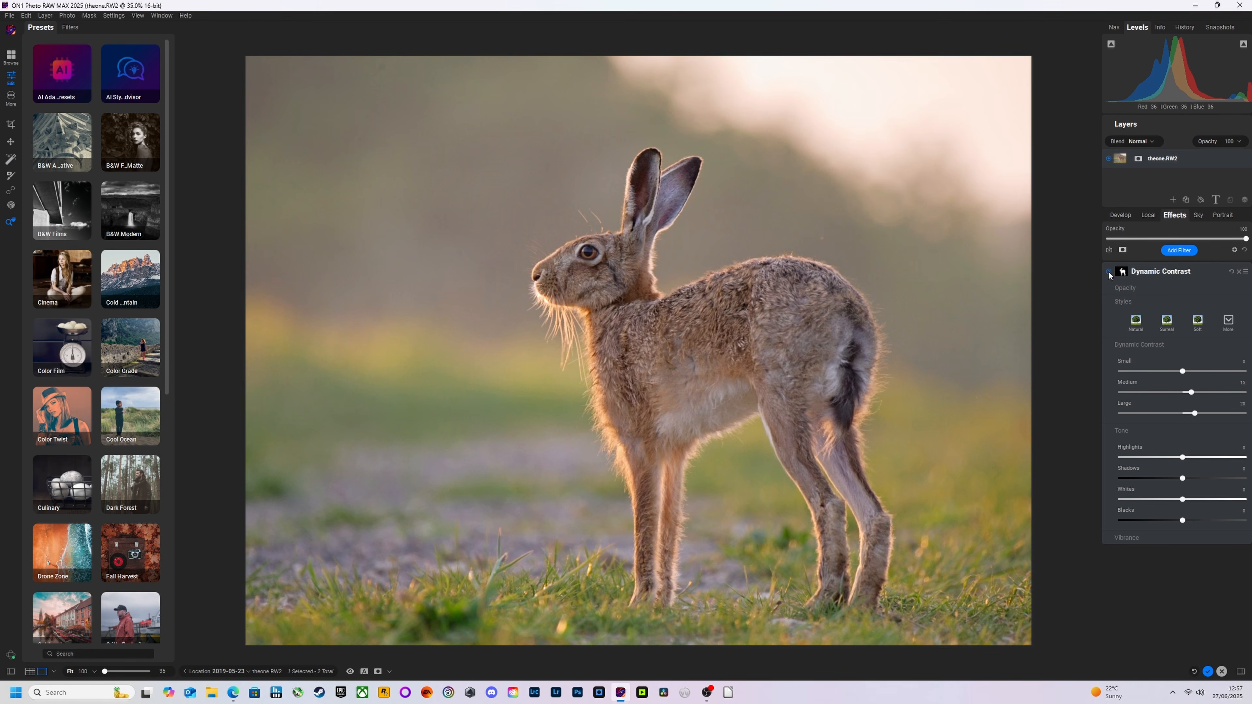
- Compare the hare's fur close up with the Dynamic Contrast filter off and on
left_click(625, 299)
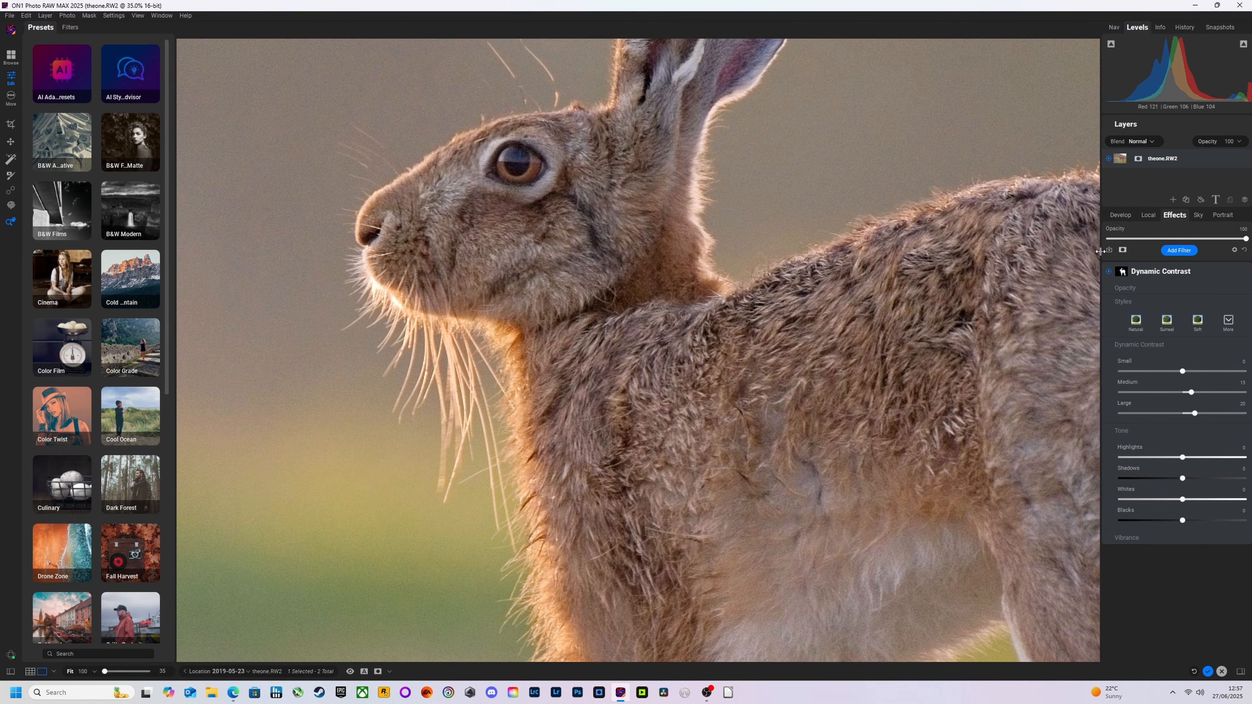
left_click(1109, 271)
left_click(1109, 271)
left_click(1109, 272)
left_click(1109, 271)
key("ctrl+0")
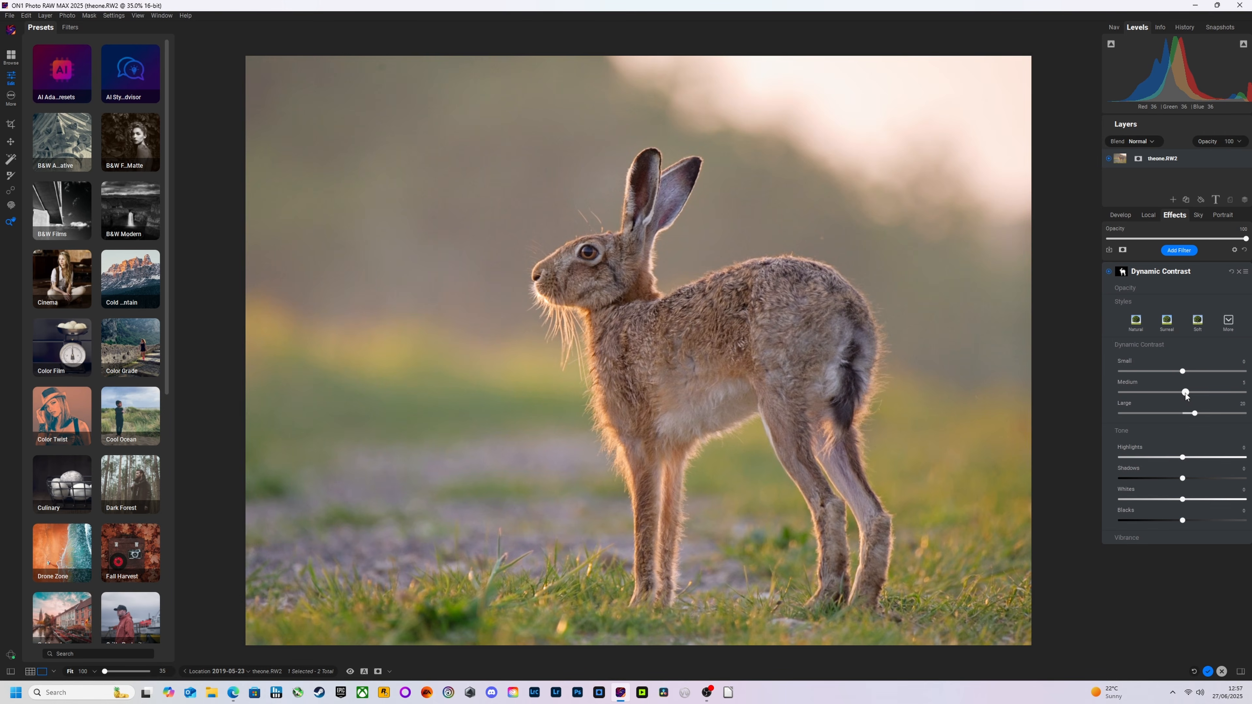
- Set the Dynamic Contrast filter's Medium amount to 16 and check its effect on the hare's head and hindquarters
left_click_drag(1188, 394, 1195, 394)
left_click(1109, 272)
left_click(1109, 272)
left_click(597, 287)
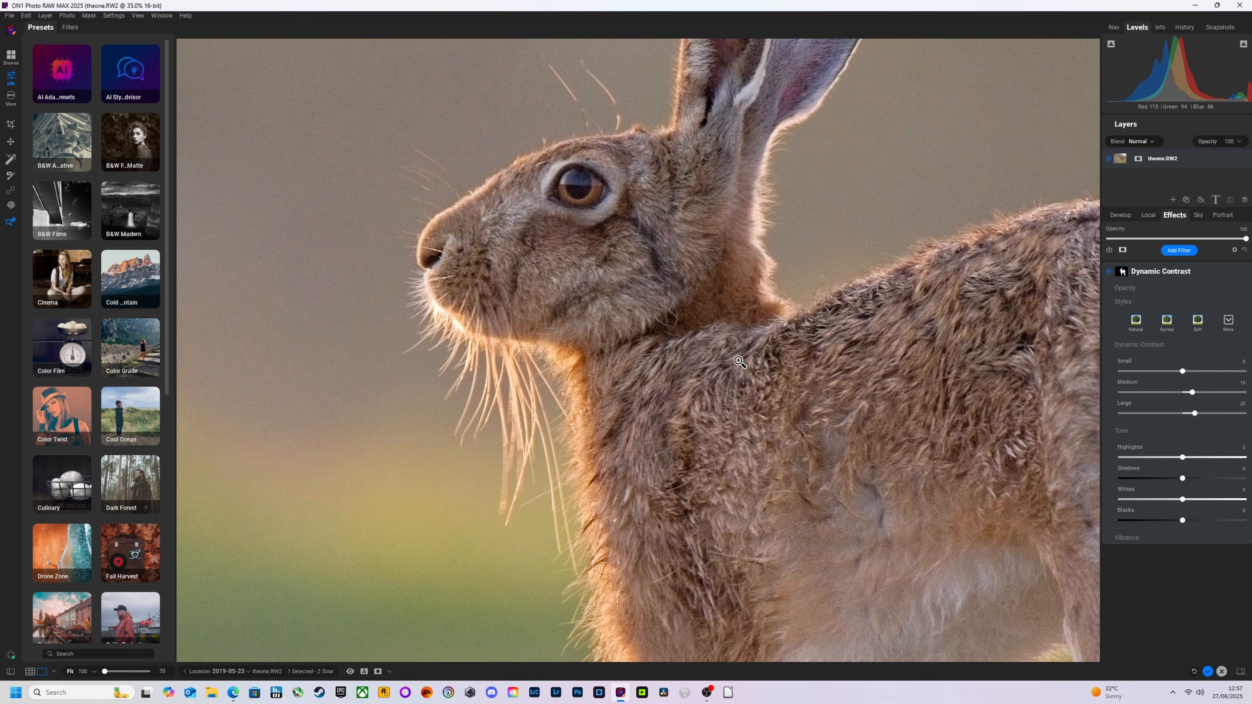
left_click_drag(822, 405, 641, 248)
left_click(808, 360)
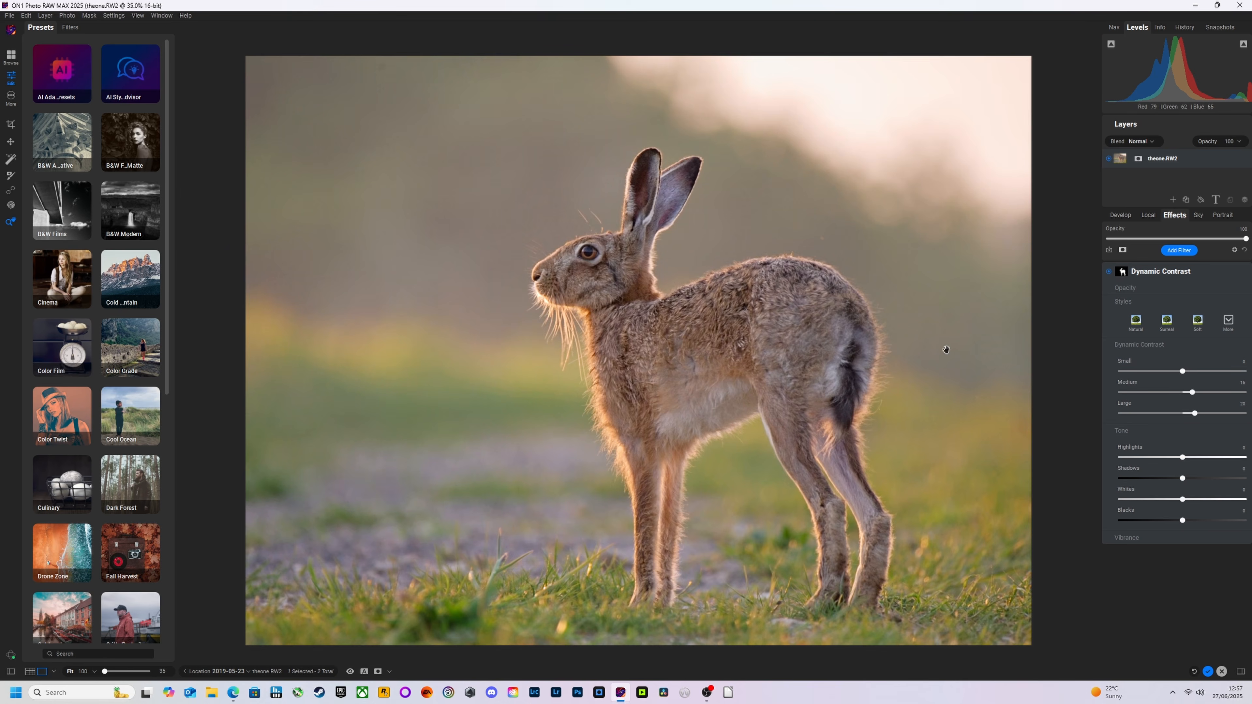
left_click(841, 384)
left_click_drag(892, 340, 809, 388)
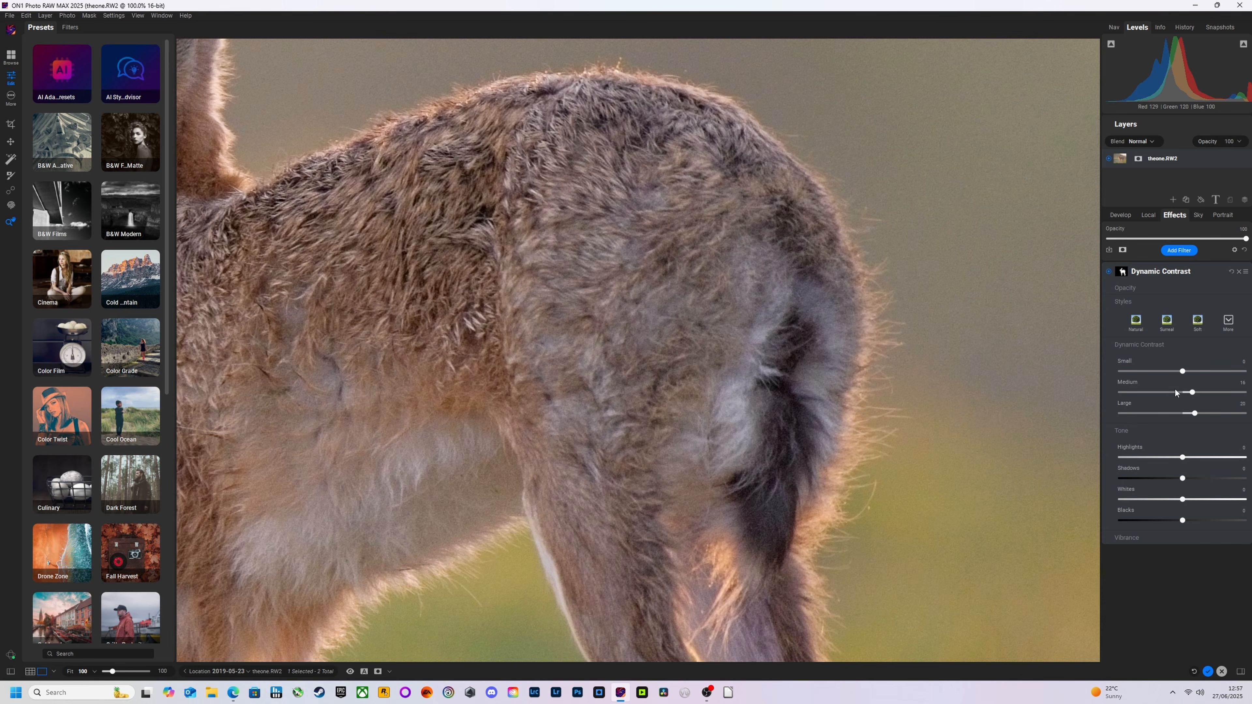
- Correct the white balance in the Develop settings by sampling a neutral area of the hare's fur
left_click(1127, 218)
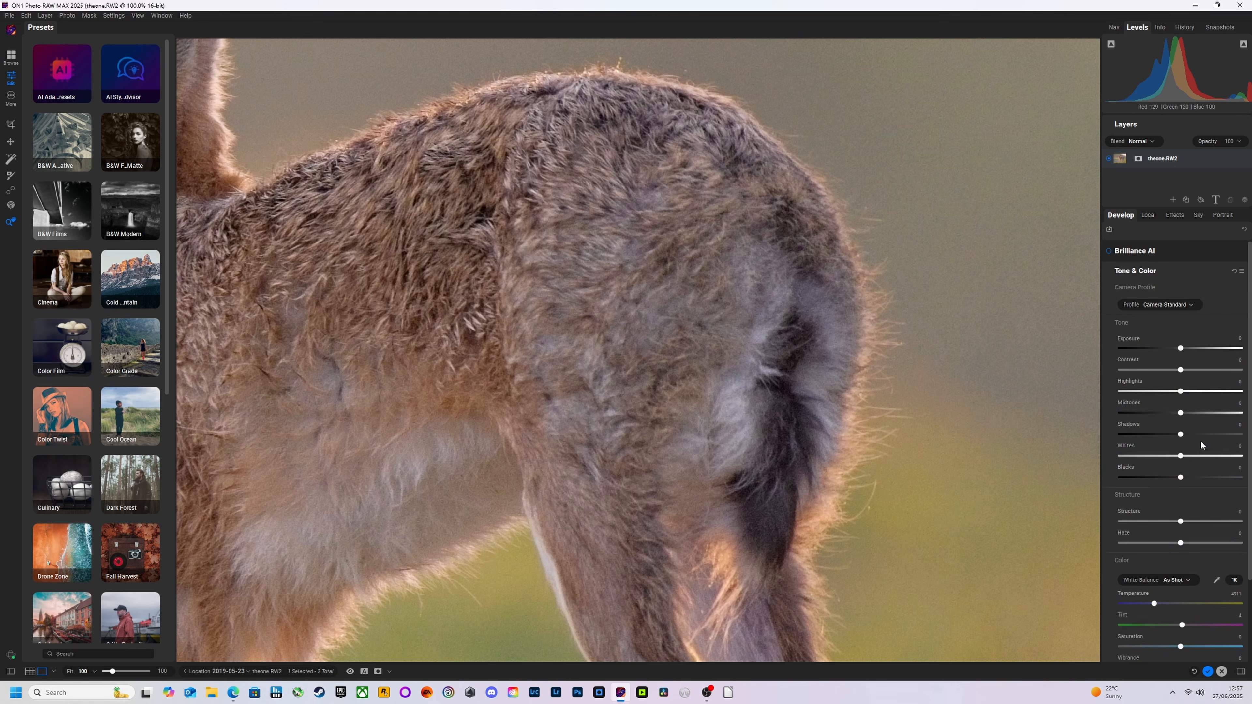
scroll(1204, 426, "down", 2)
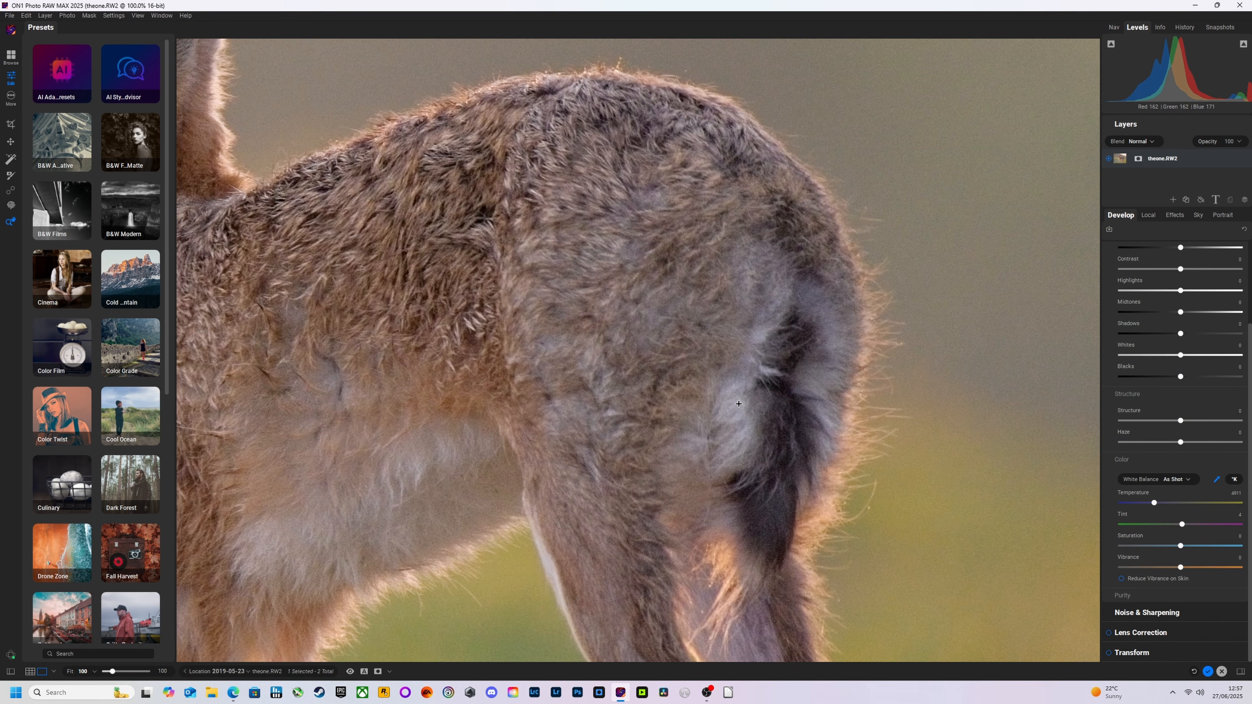
left_click(625, 359)
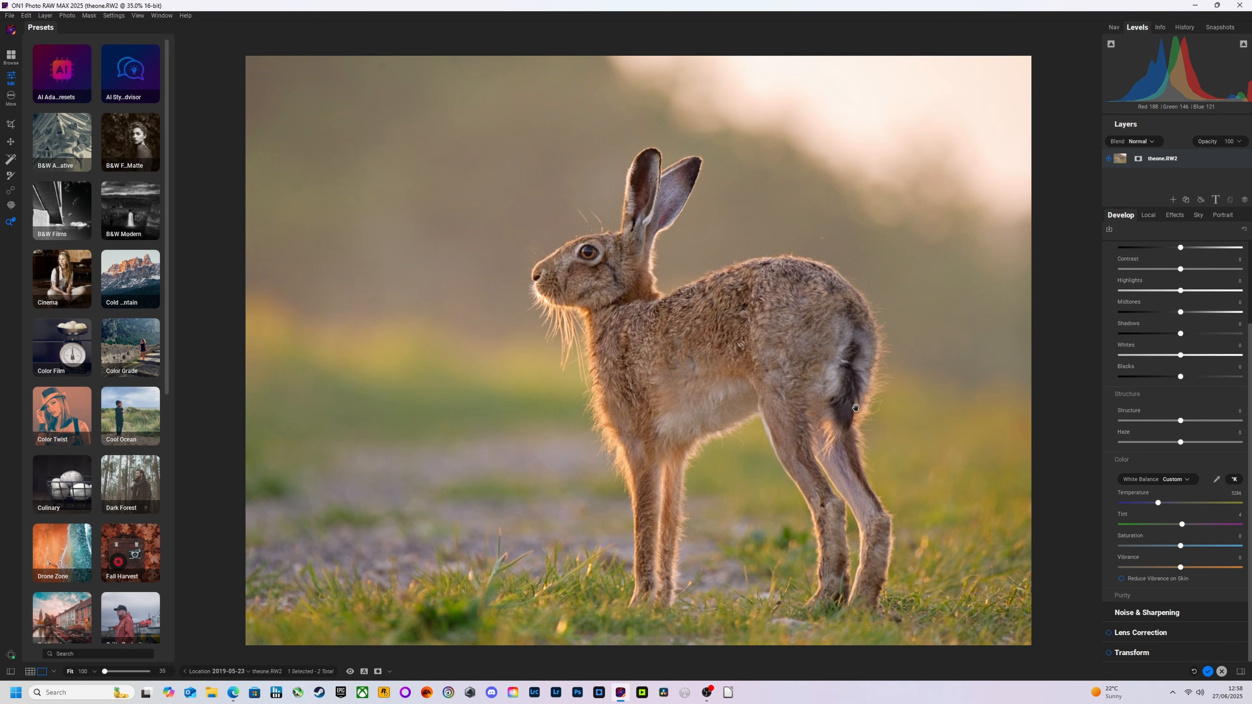
- Check the hare's framing against the Rule of Thirds crop overlay and keep the full frame
left_click(10, 124)
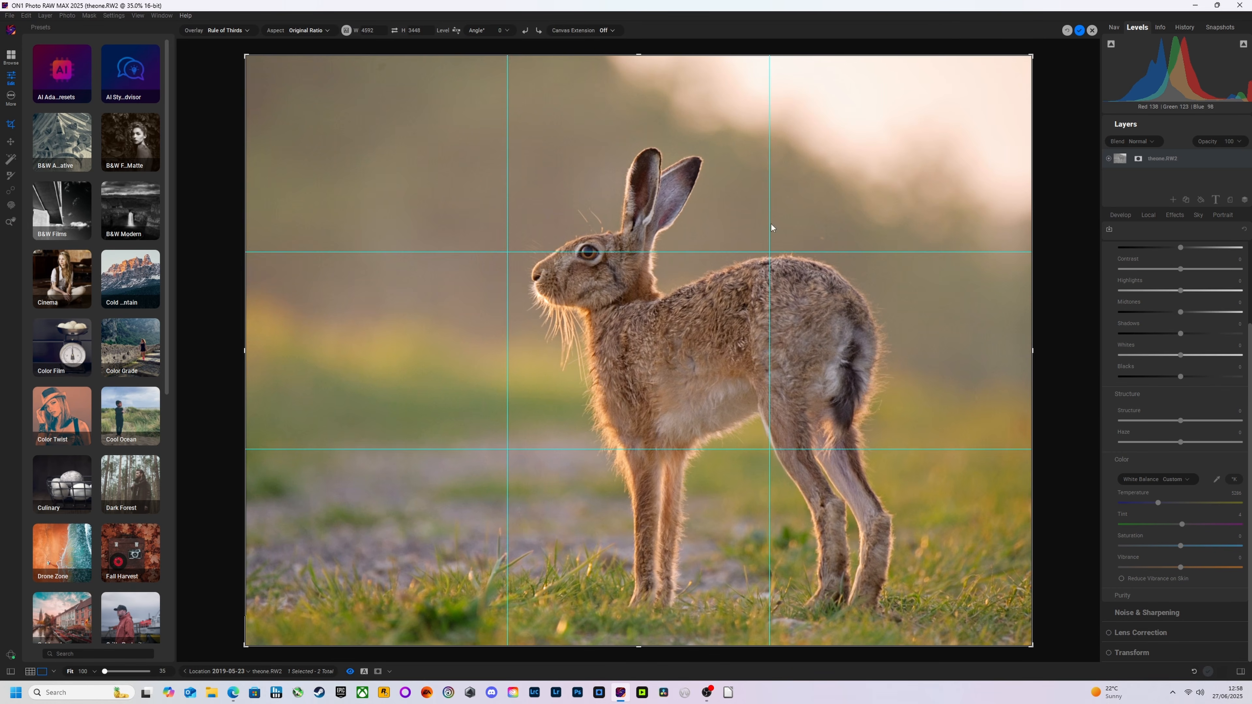
left_click(1079, 30)
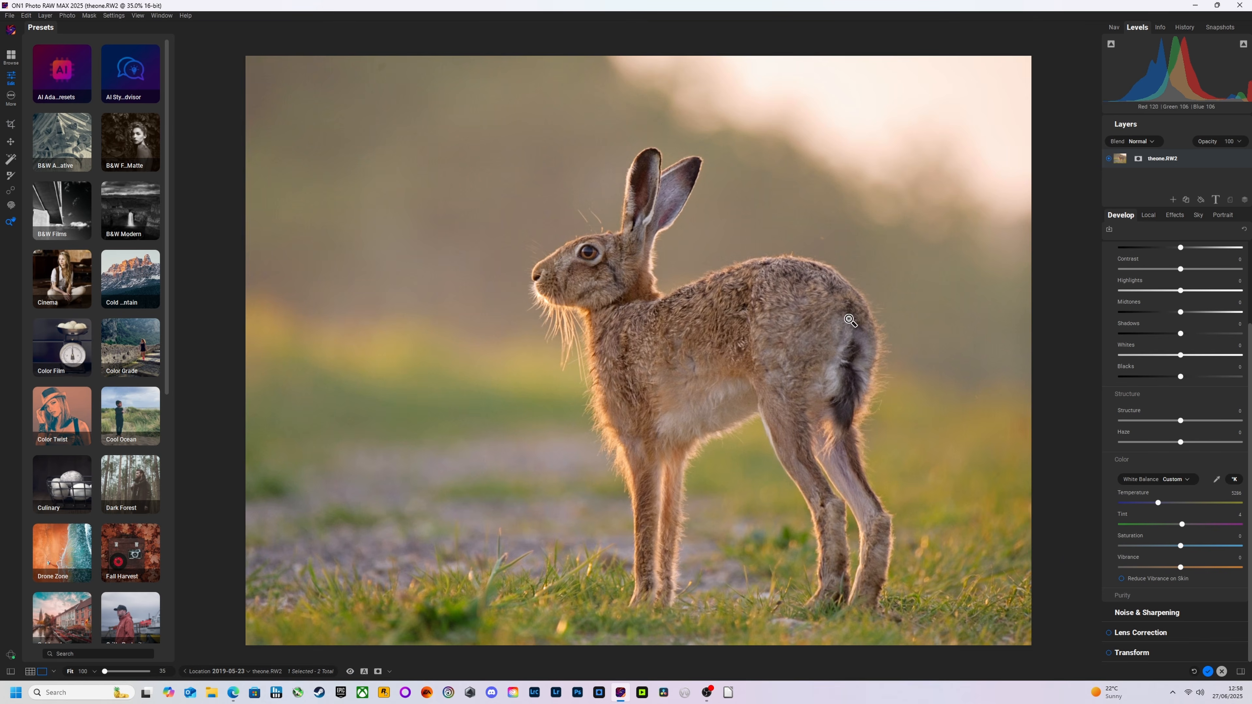
- Examine the image noise around the hare and in the background at 100%, and view the photo's shooting information
left_click(547, 241)
left_click_drag(826, 337, 657, 285)
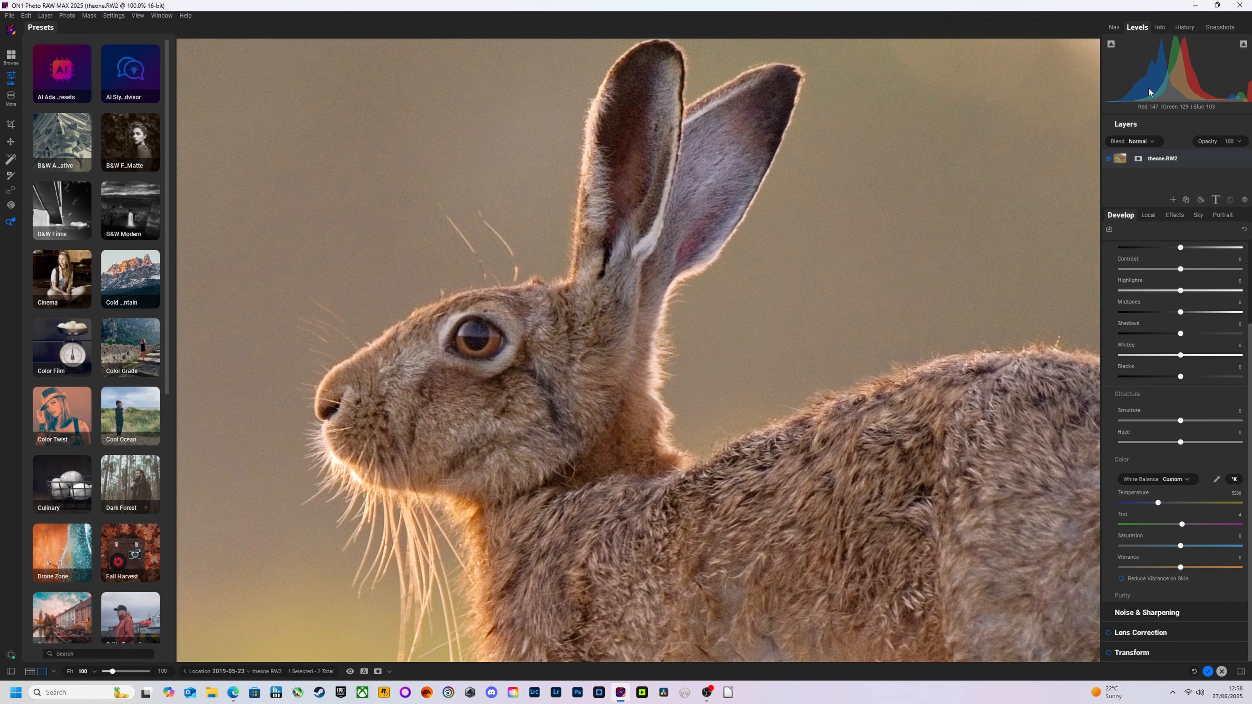
left_click(1161, 27)
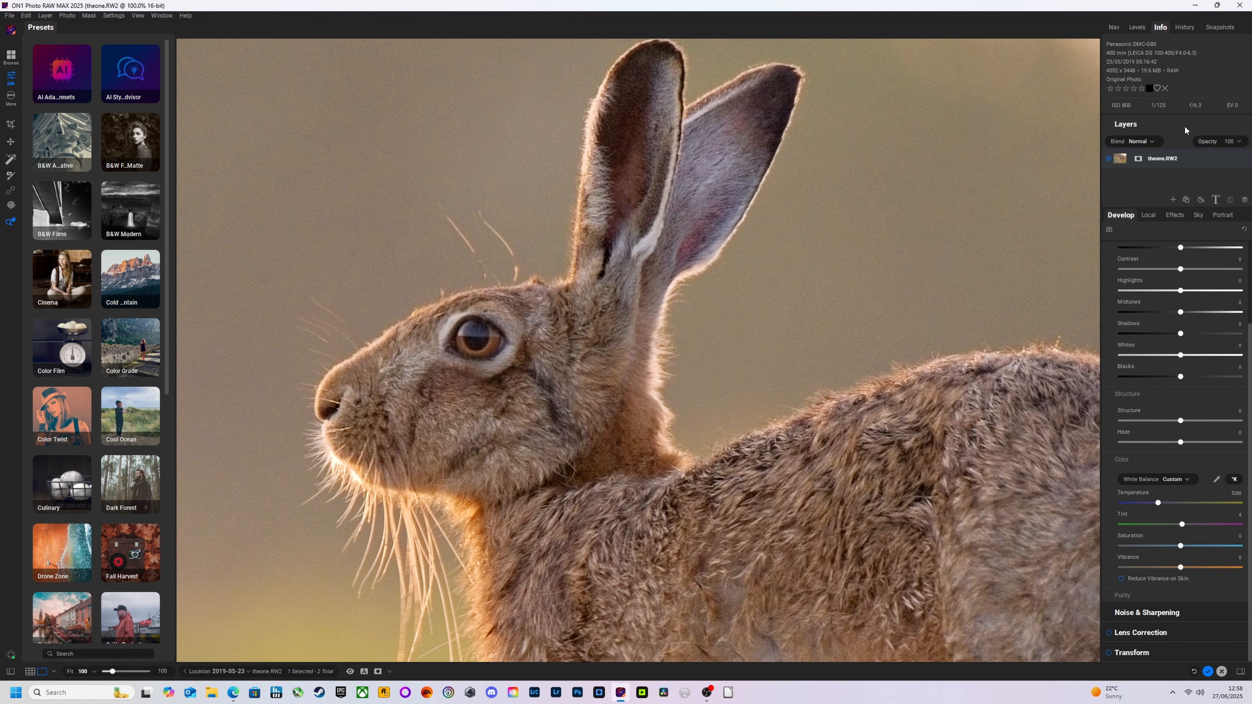
left_click_drag(768, 369, 642, 460)
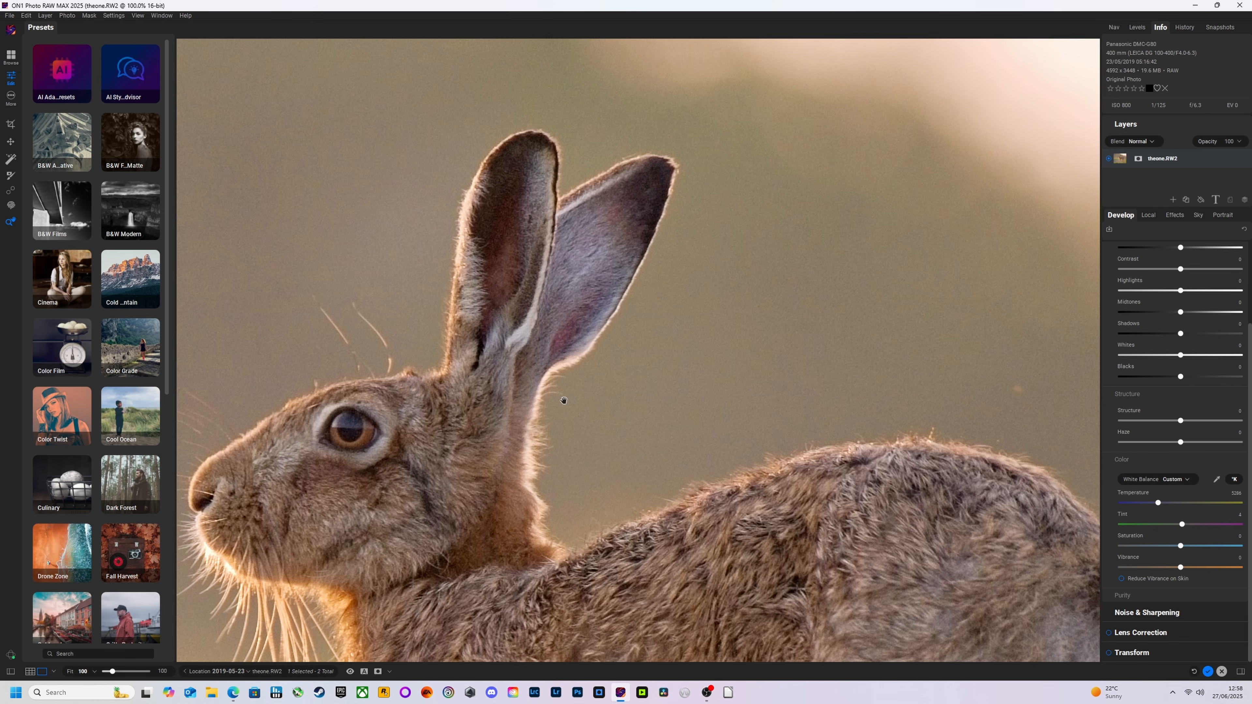
left_click_drag(606, 398, 797, 379)
left_click_drag(512, 268, 825, 394)
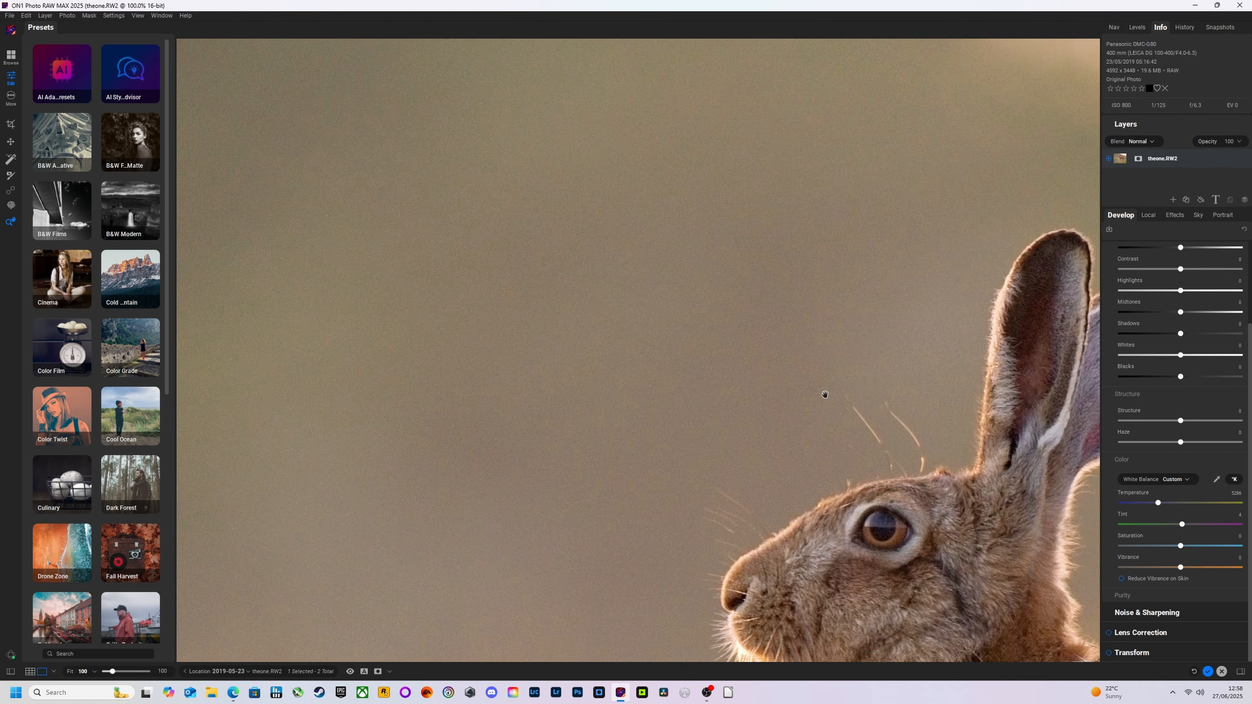
left_click_drag(921, 400, 599, 278)
left_click_drag(890, 351, 400, 312)
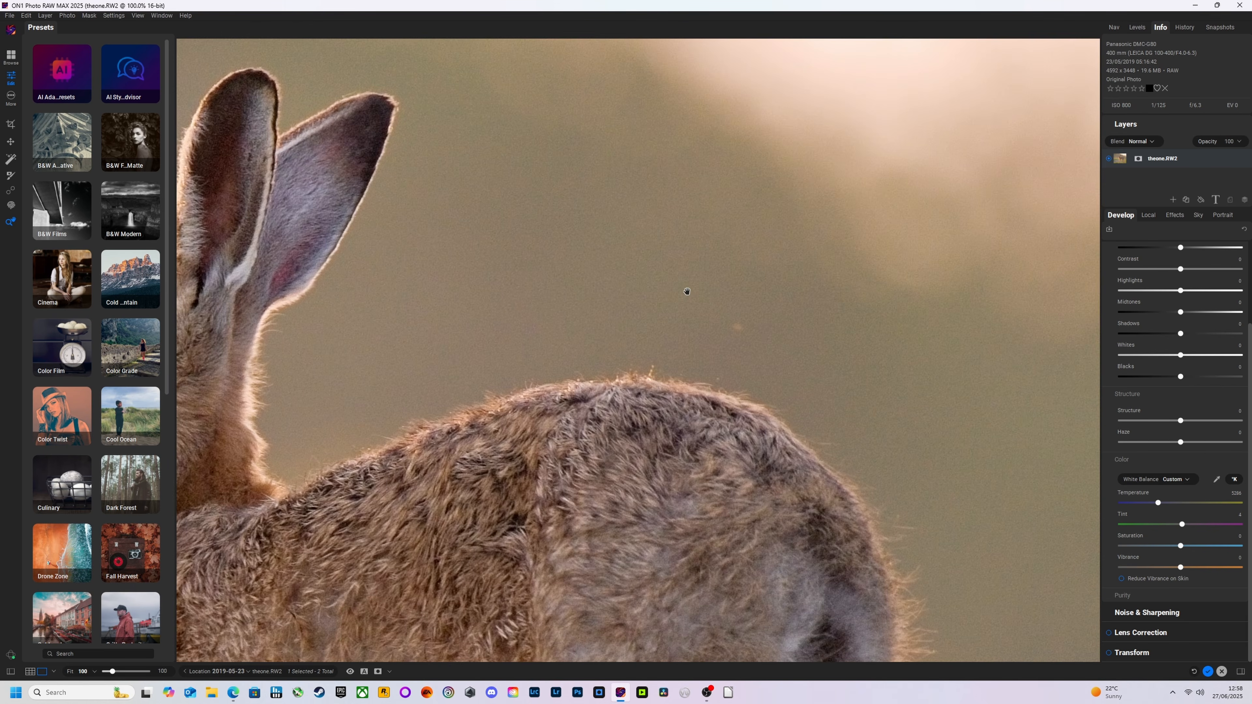
left_click_drag(683, 292, 659, 410)
left_click(659, 410)
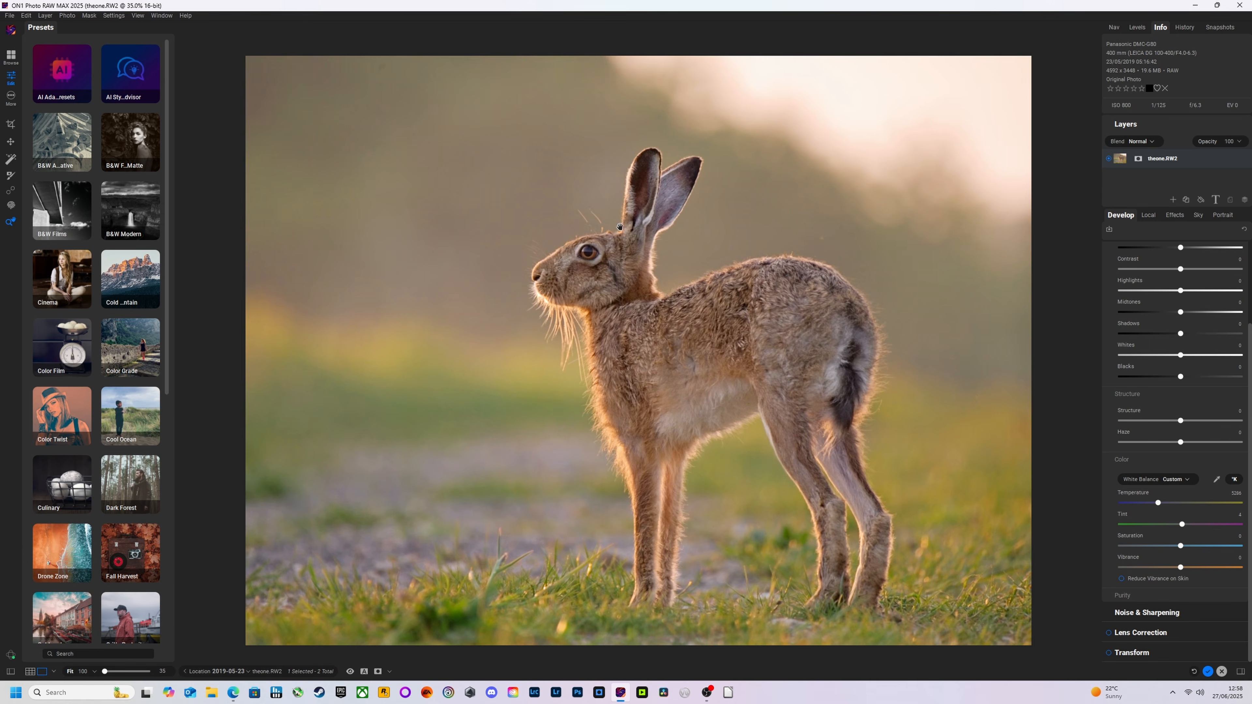
- Preview NoNoise AI noise reduction on the hare's head at 100% in the Noise & Sharpening settings
left_click(593, 208)
left_click_drag(886, 290, 825, 294)
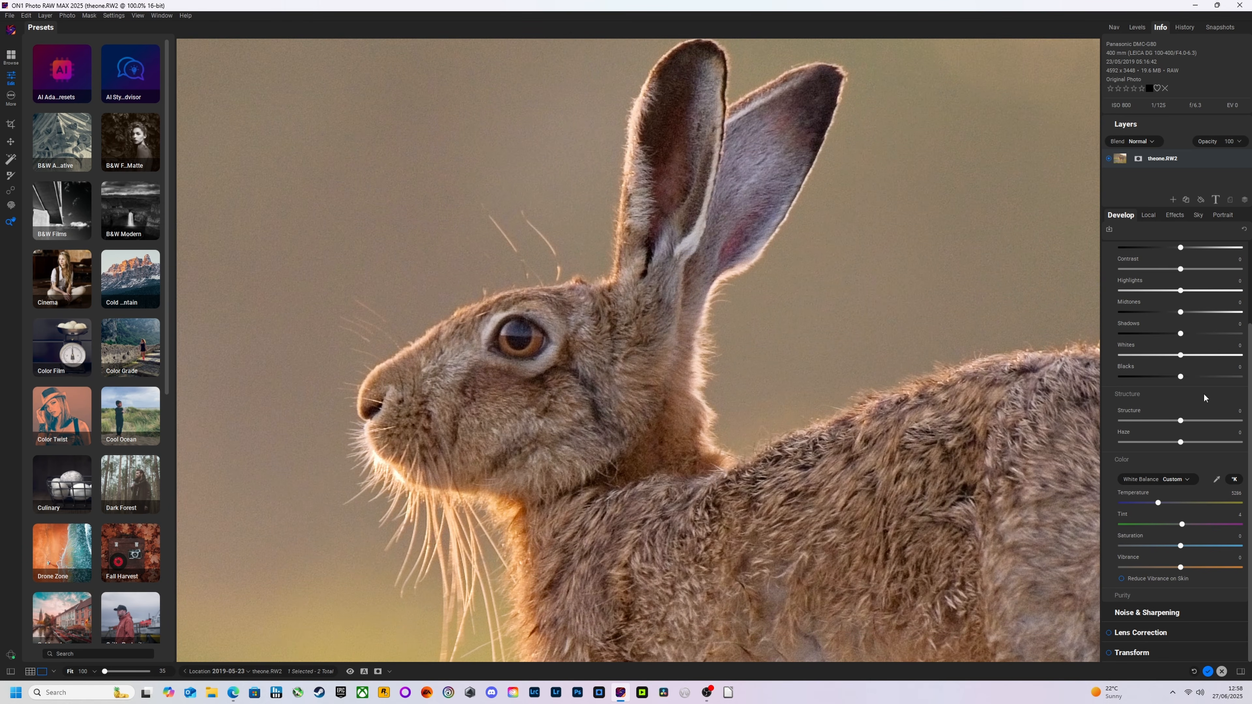
left_click(1178, 615)
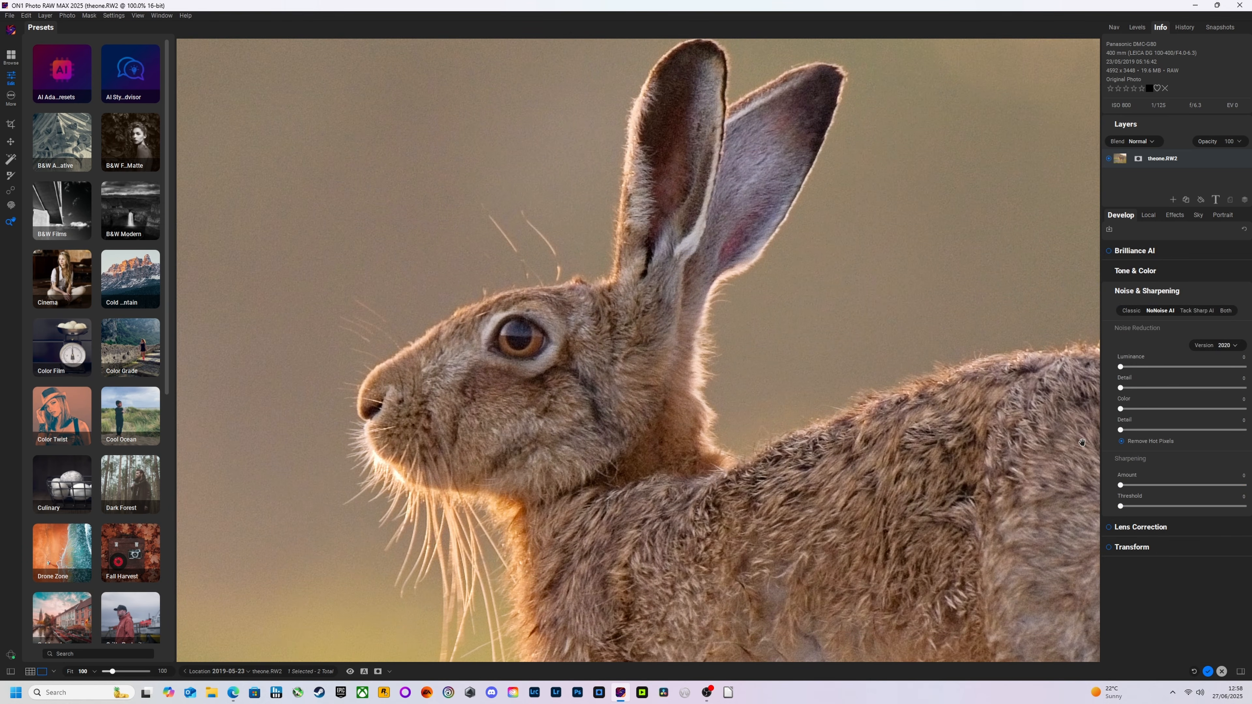
left_click(1160, 311)
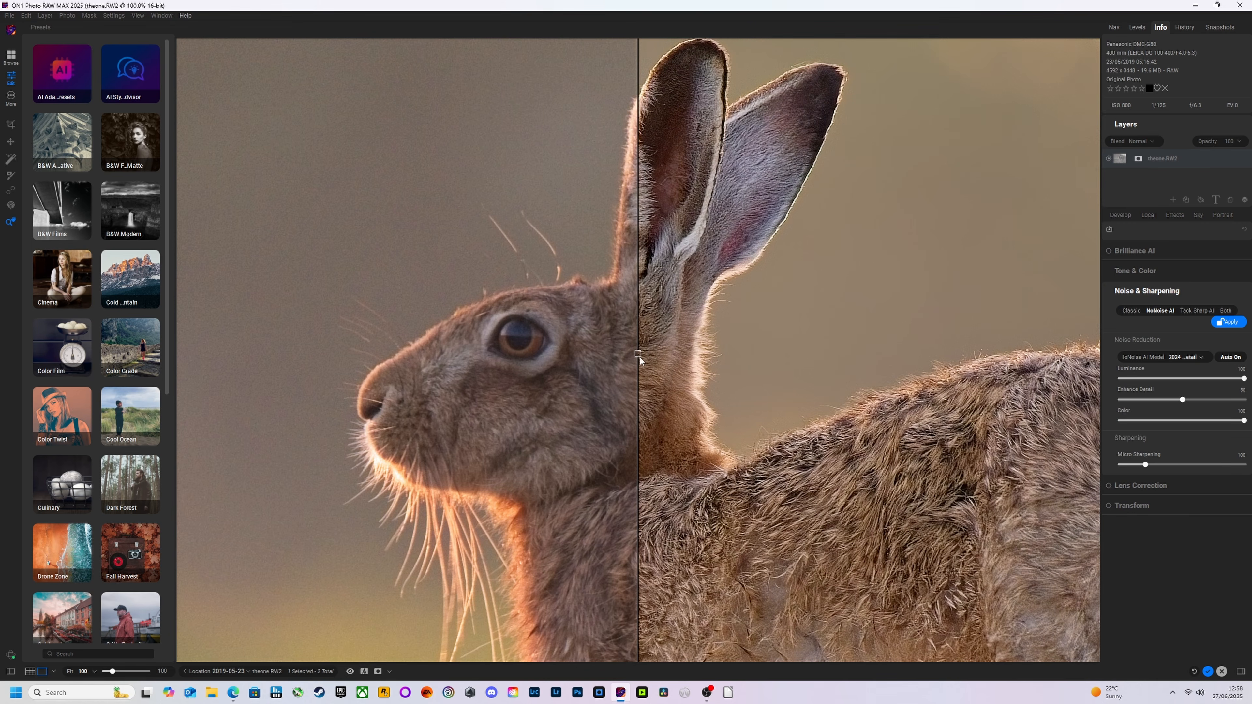
- Compare the NoNoise AI preview on the background and the hare's head, and set Enhance Detail to 25
left_click_drag(344, 158, 745, 412)
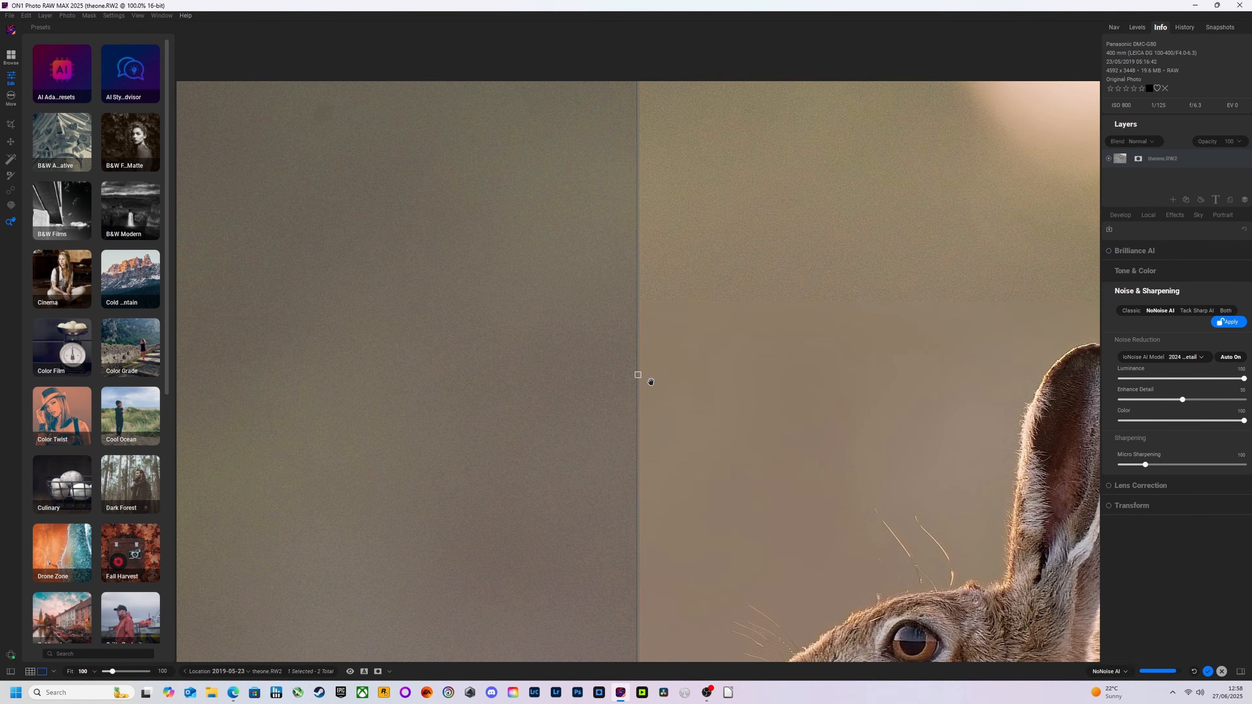
left_click_drag(638, 376, 405, 479)
left_click_drag(984, 554, 671, 289)
left_click_drag(822, 425, 824, 373)
left_click_drag(404, 353, 371, 415)
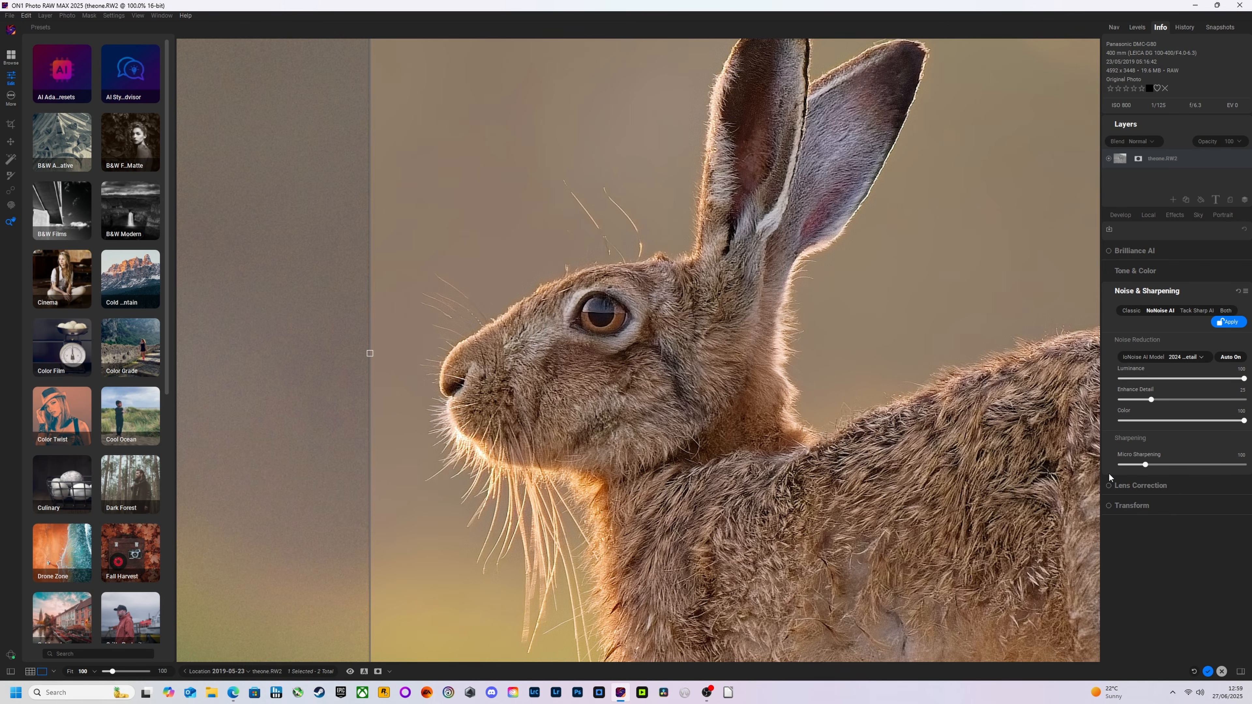
- Check the noise reduction preview on the hare's face and body and apply it to the photo
left_click_drag(812, 492, 680, 286)
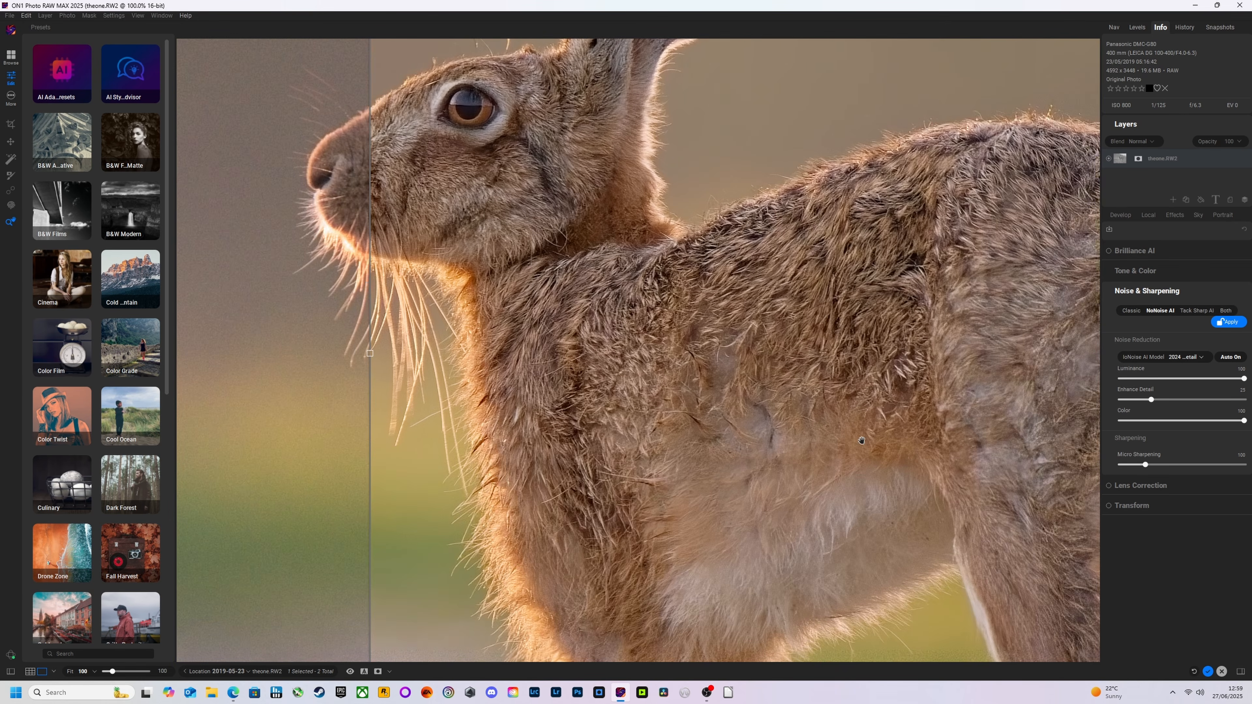
left_click_drag(370, 354, 249, 353)
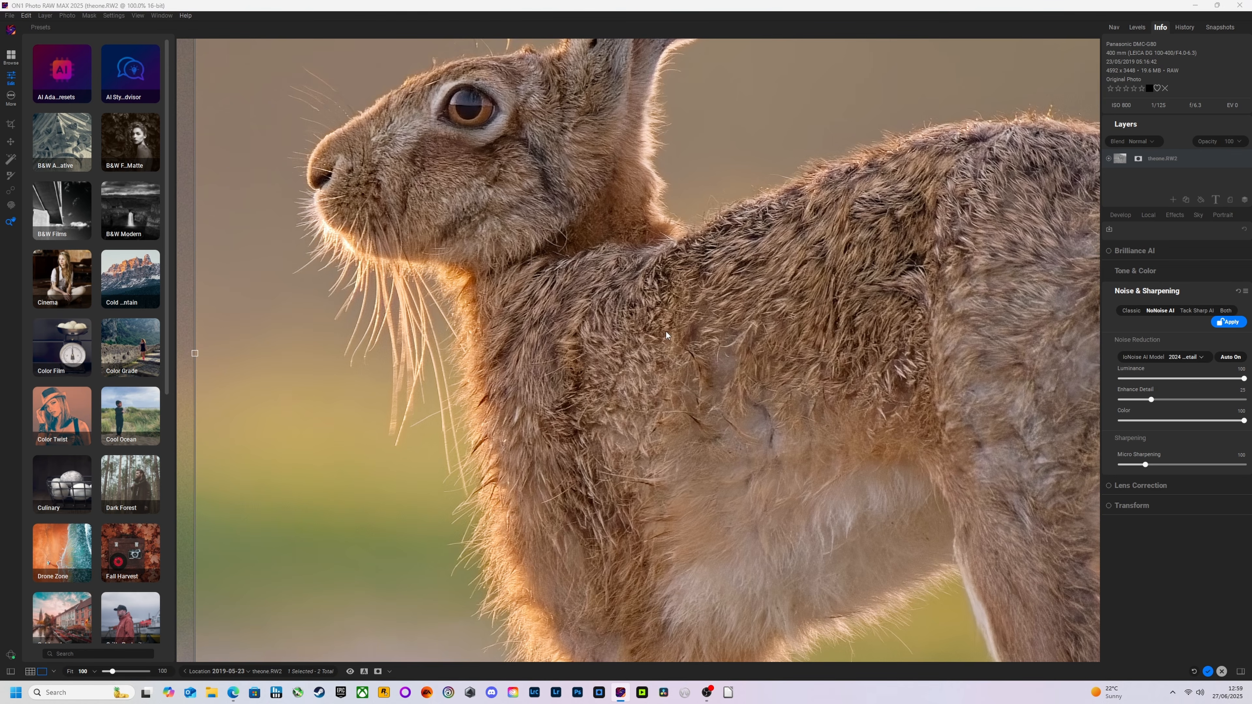
scroll(665, 335, "down", 5)
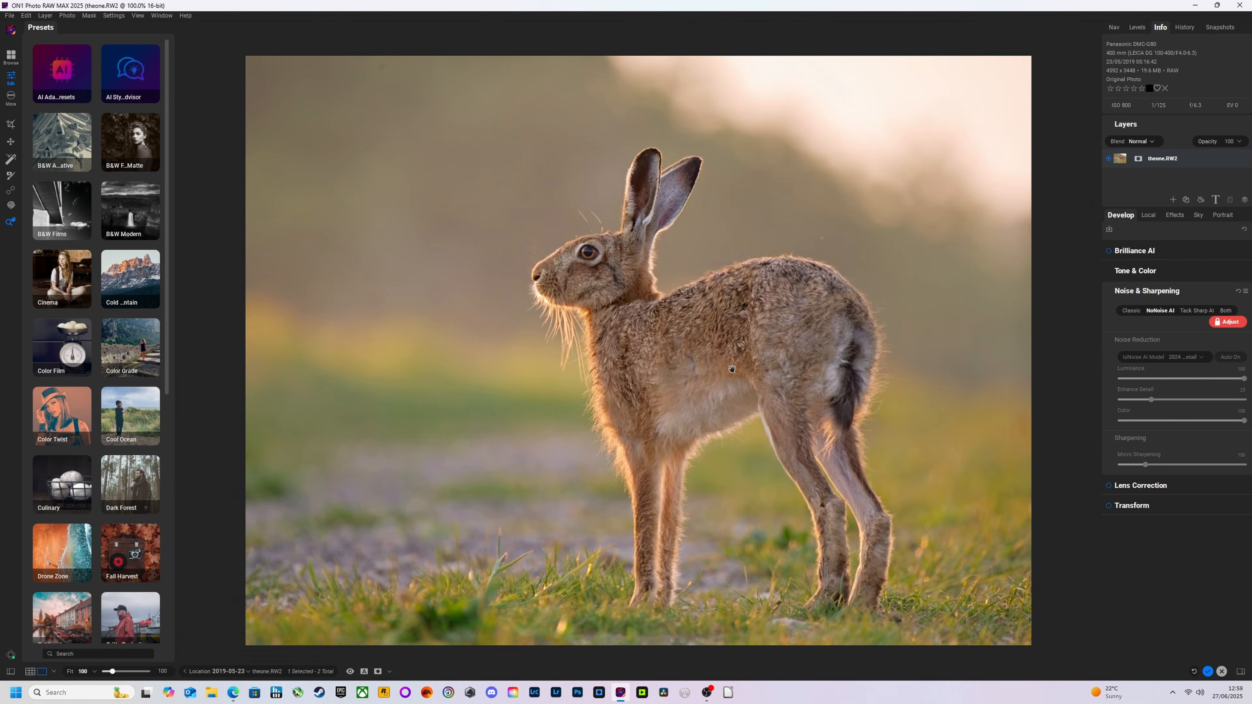
- Retouch away the dark dust spot in the background near the photo's upper-left corner
left_click(894, 287)
left_click_drag(975, 258, 1185, 367)
left_click_drag(569, 307, 1242, 326)
left_click_drag(518, 250, 865, 404)
left_click_drag(578, 261, 781, 434)
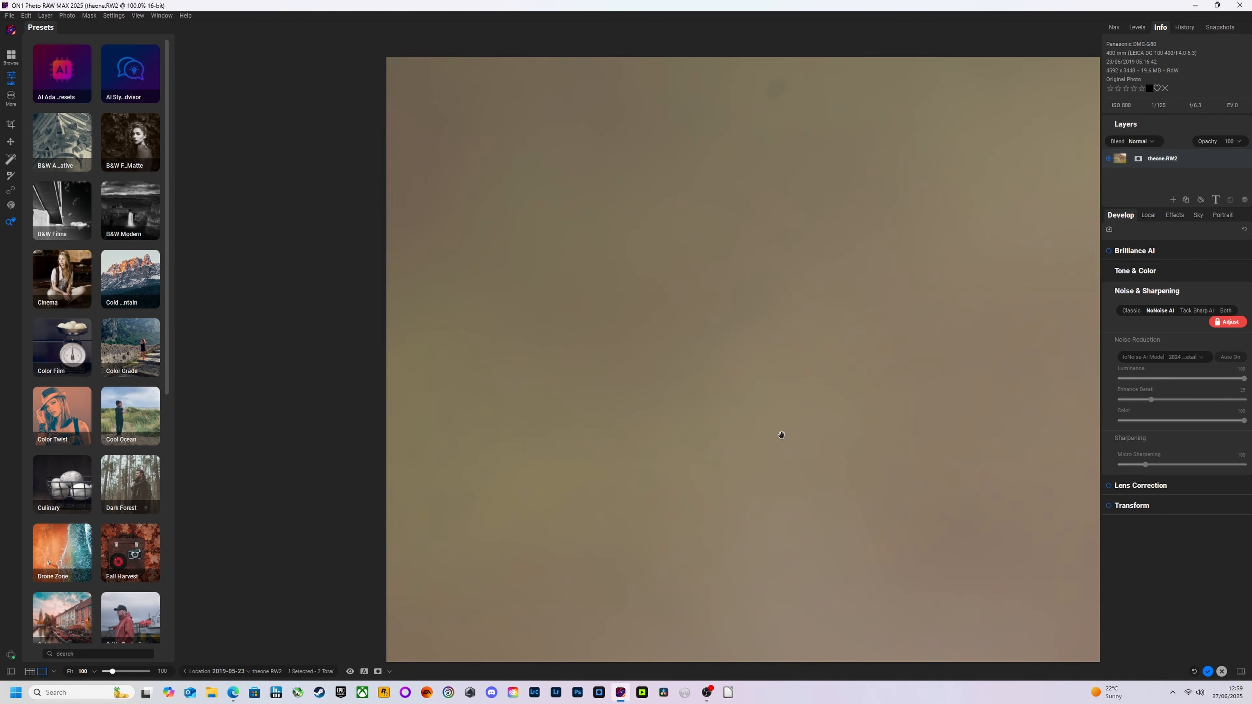
left_click_drag(912, 328, 736, 432)
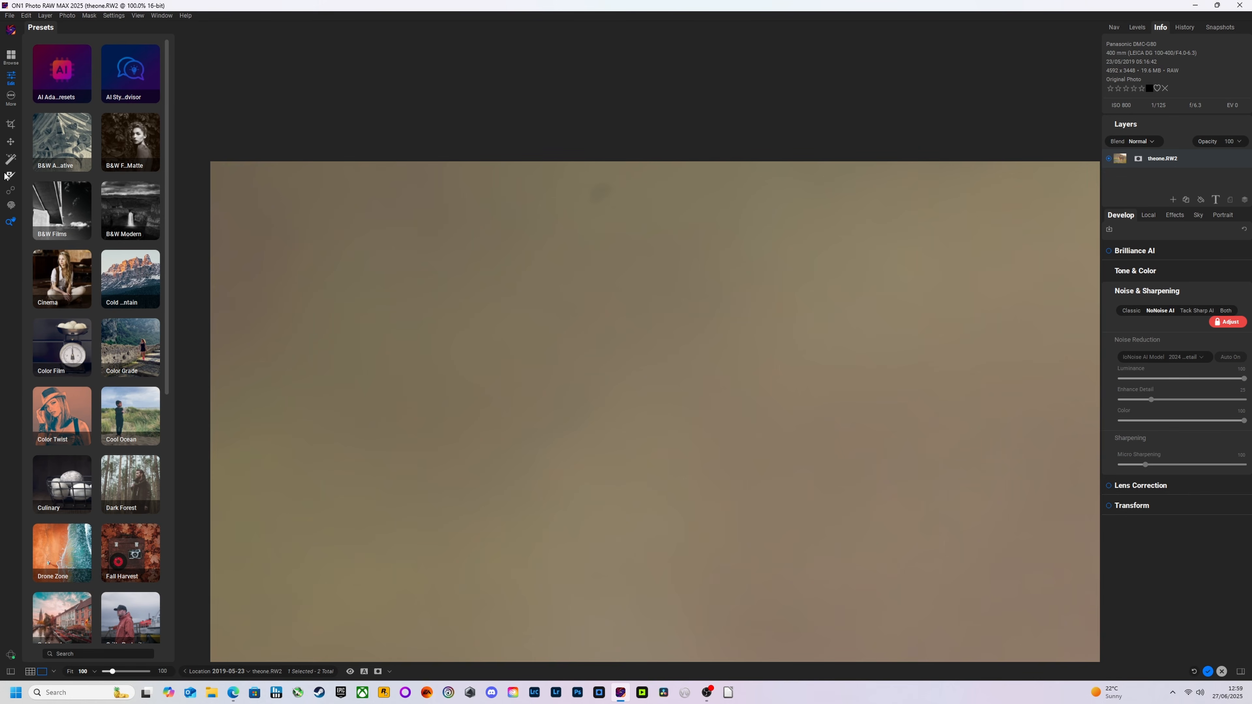
left_click(12, 191)
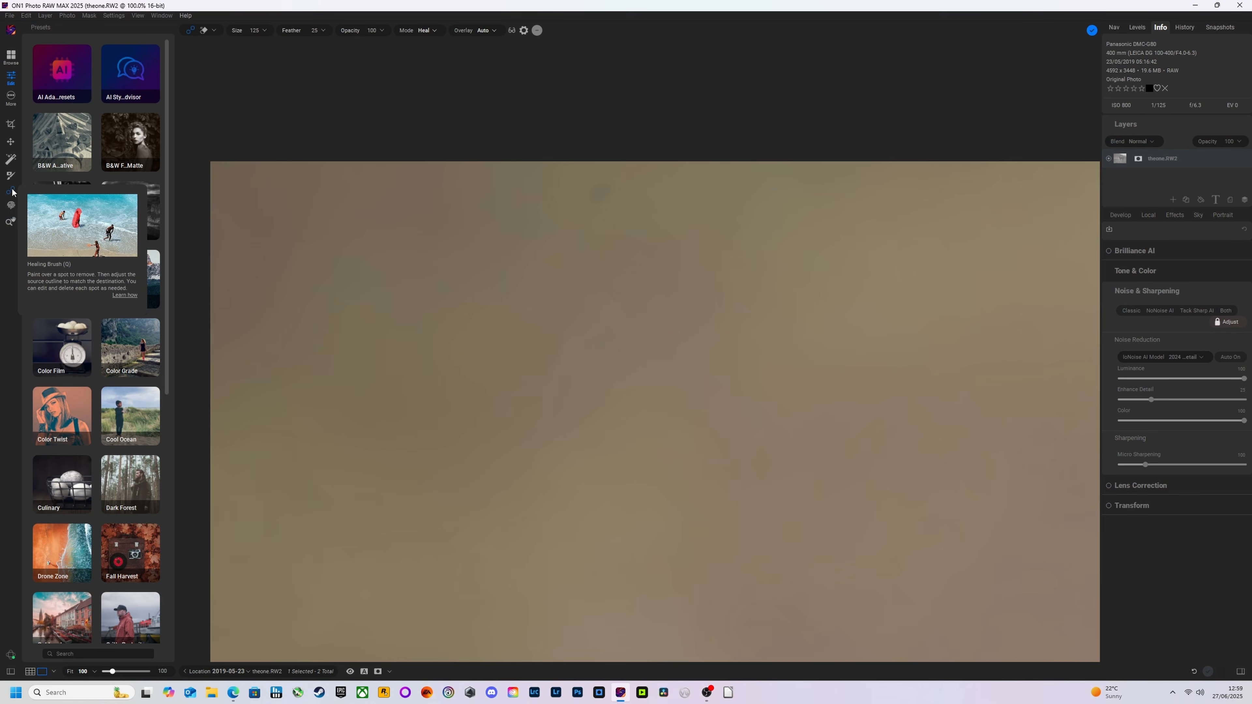
left_click(598, 195)
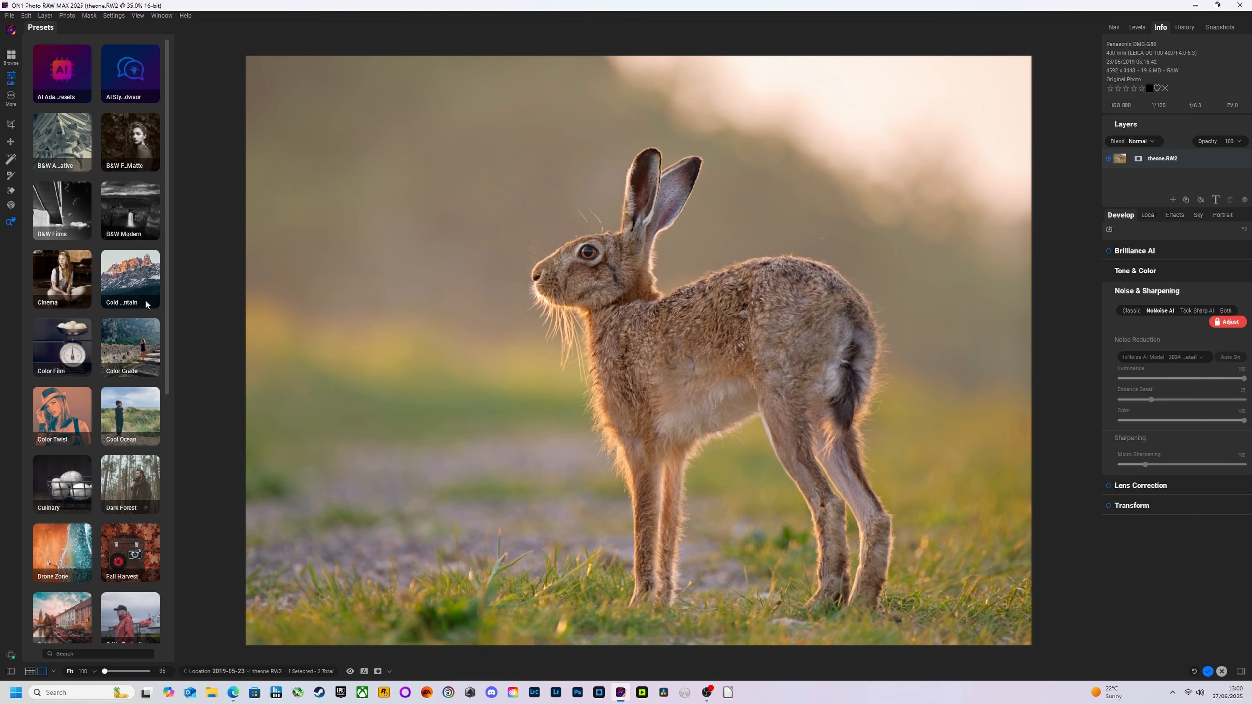
- Remove the bright green grass clump at the photo's lower edge with the Generative Eraser, adding a layer for the result
left_click(10, 192)
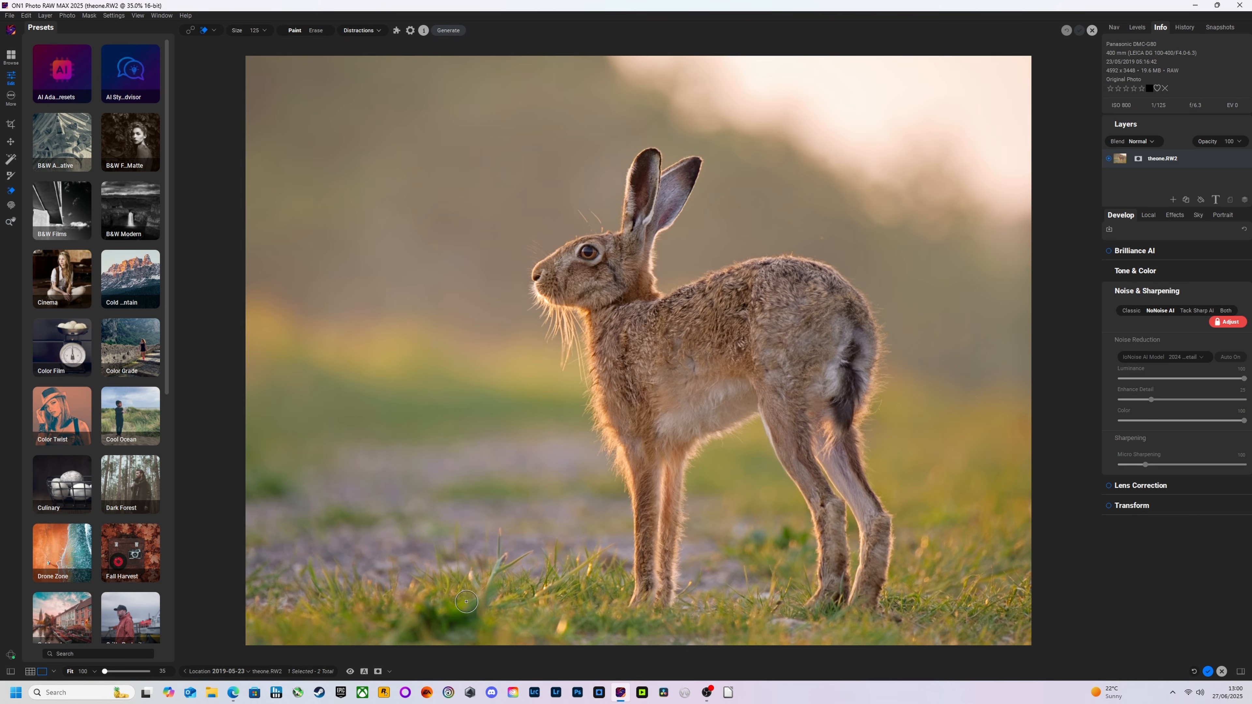
left_click(432, 610)
mouse_move(433, 610)
left_mouse_down()
mouse_move(403, 643)
mouse_move(505, 644)
mouse_move(481, 609)
mouse_move(488, 619)
mouse_move(419, 621)
mouse_move(387, 643)
left_mouse_up()
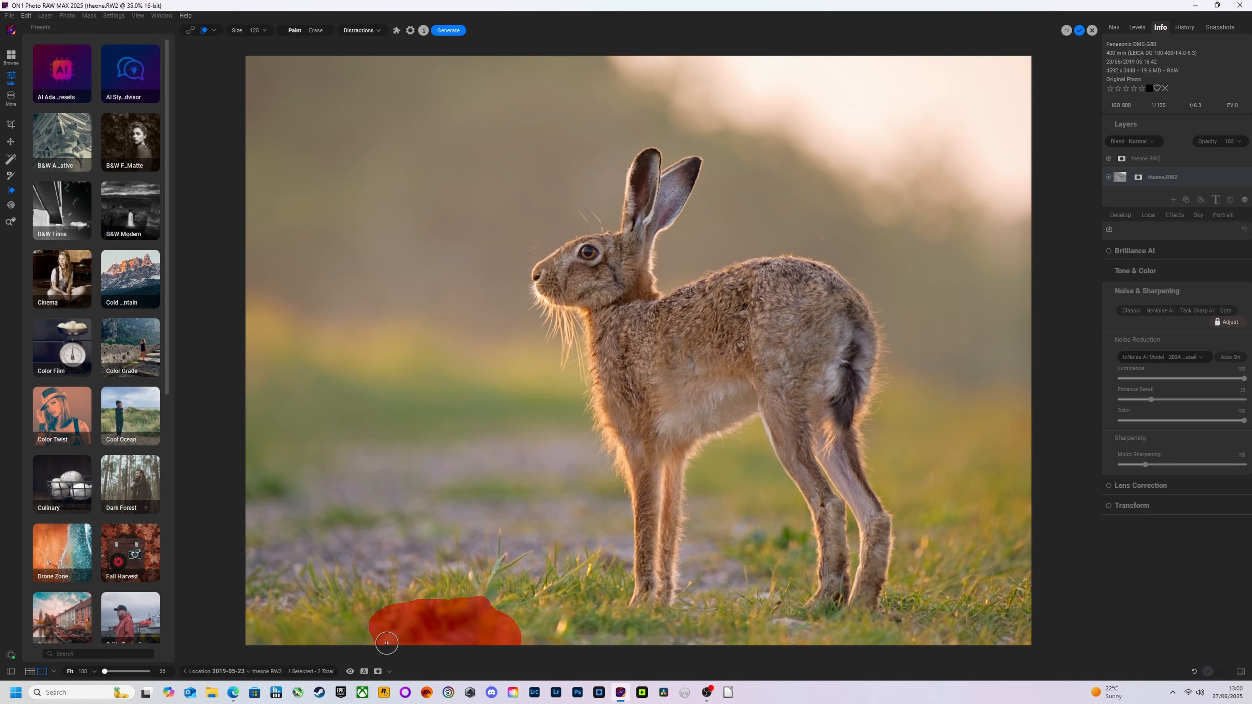
left_click(215, 31)
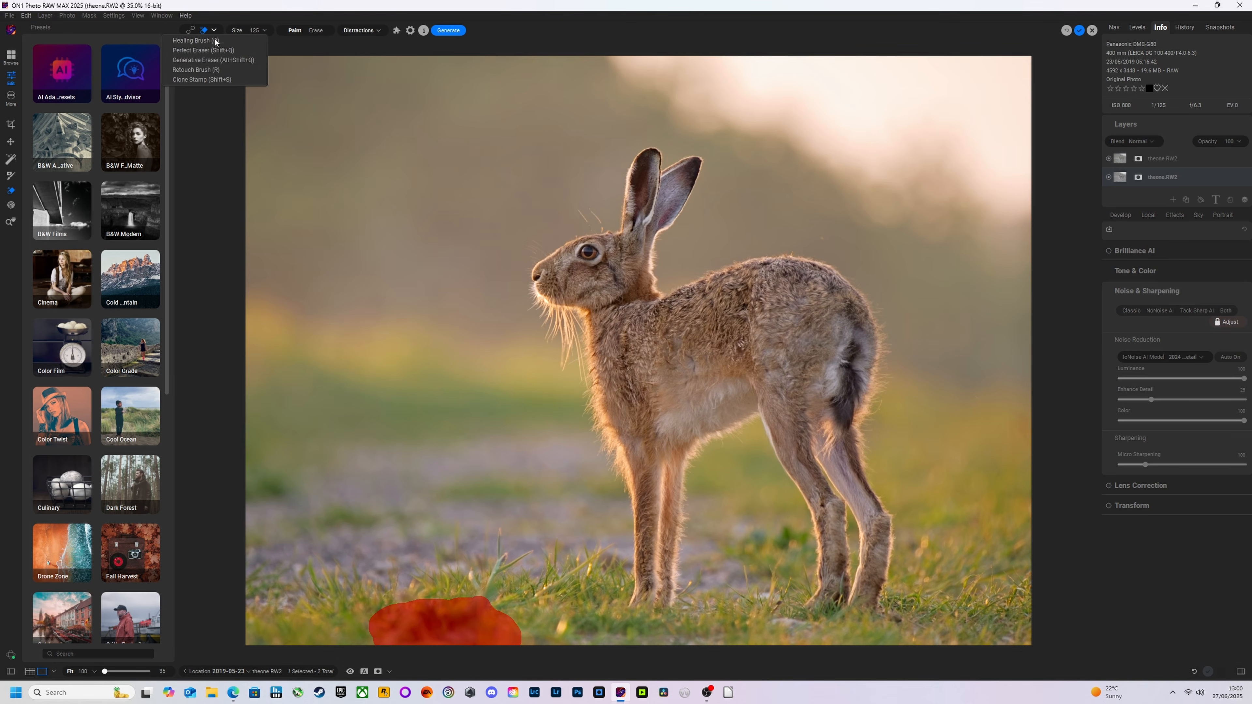
left_click(213, 60)
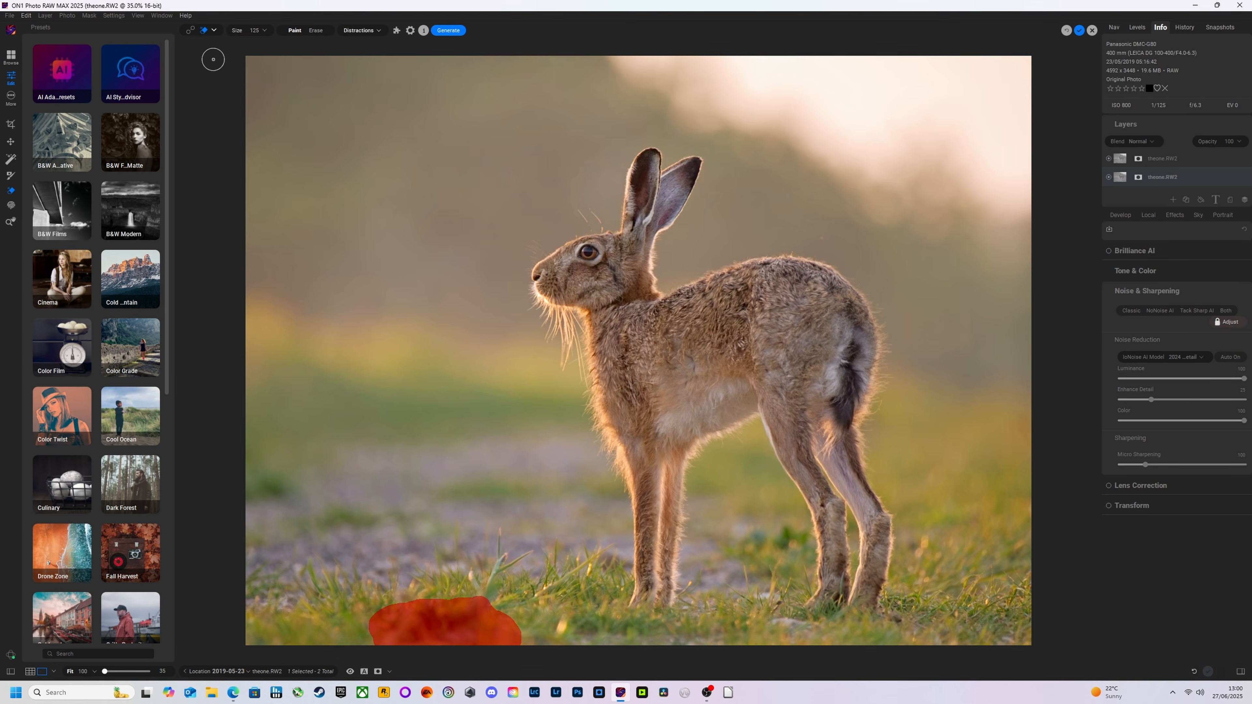
left_click(449, 31)
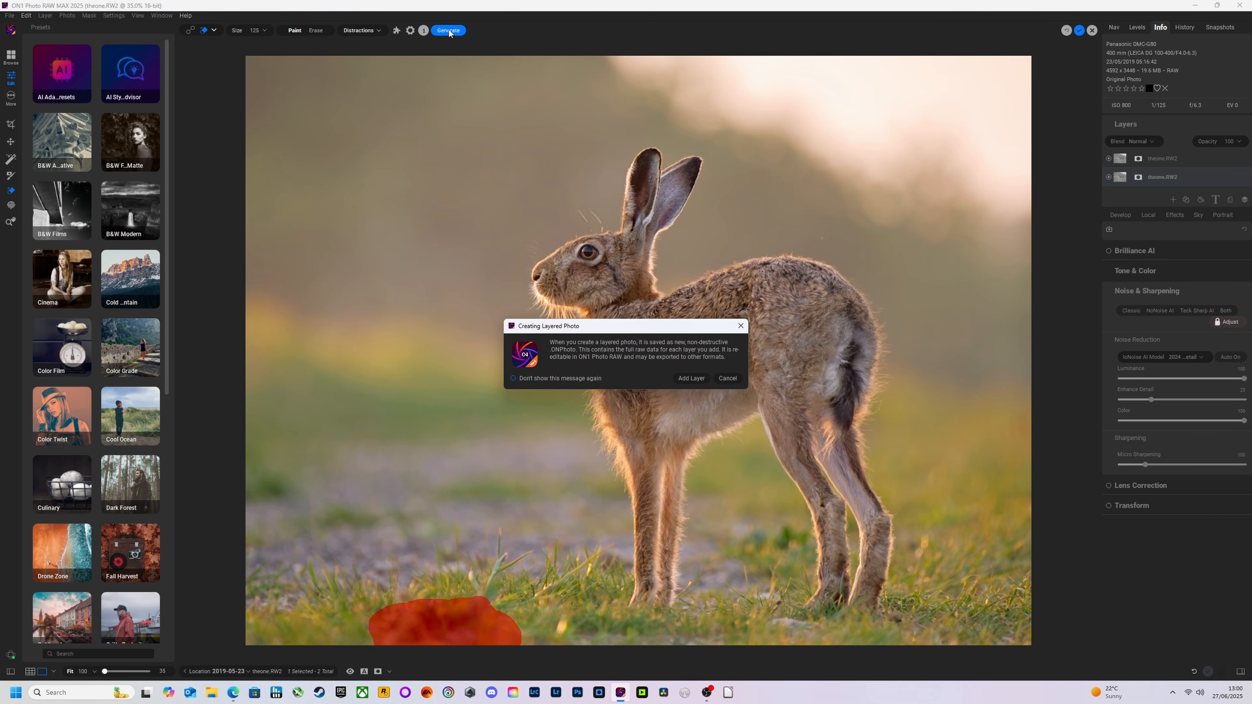
left_click(691, 378)
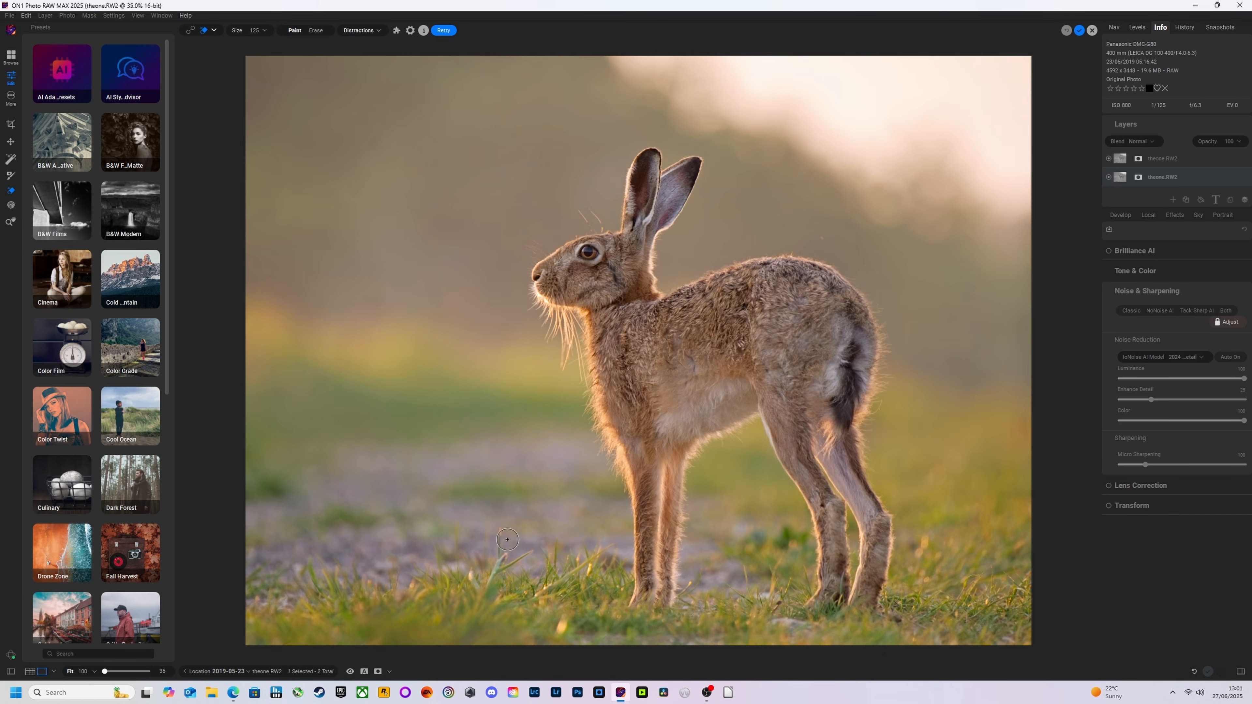
left_click(1079, 30)
- Erase the small bright speck in the background above the hare's back with the Perfect Eraser
left_click(832, 273)
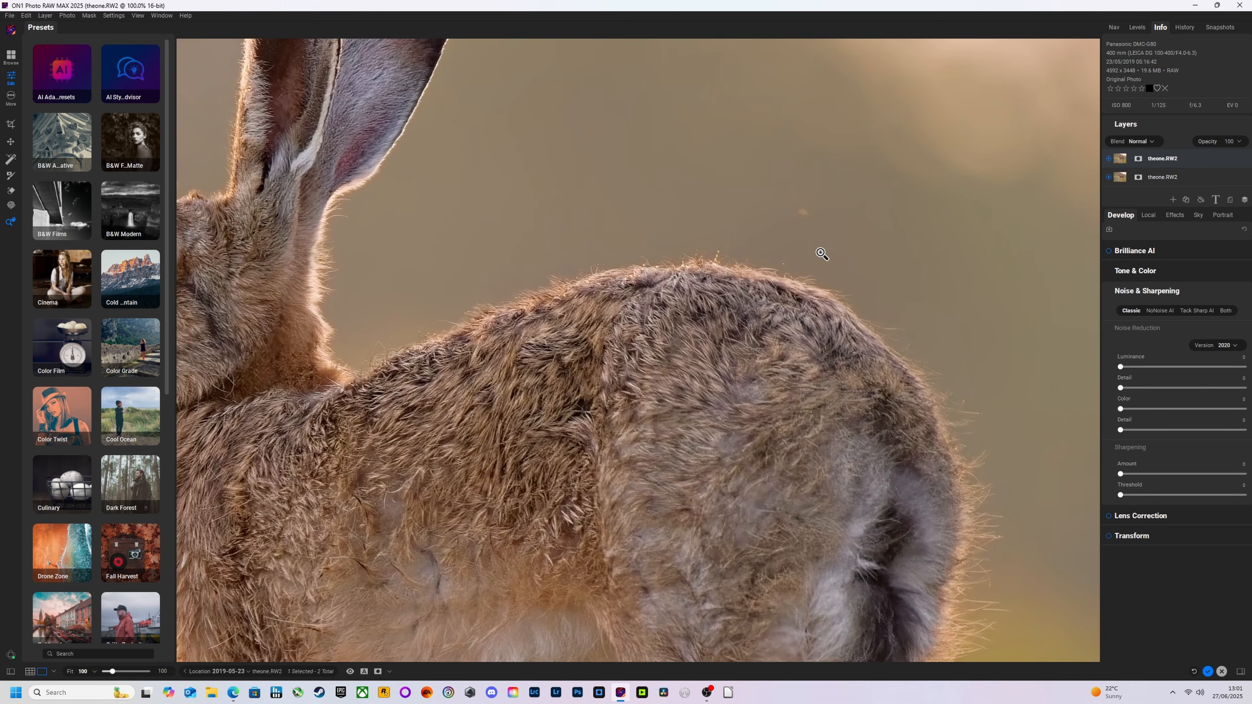
left_click_drag(821, 253, 685, 323)
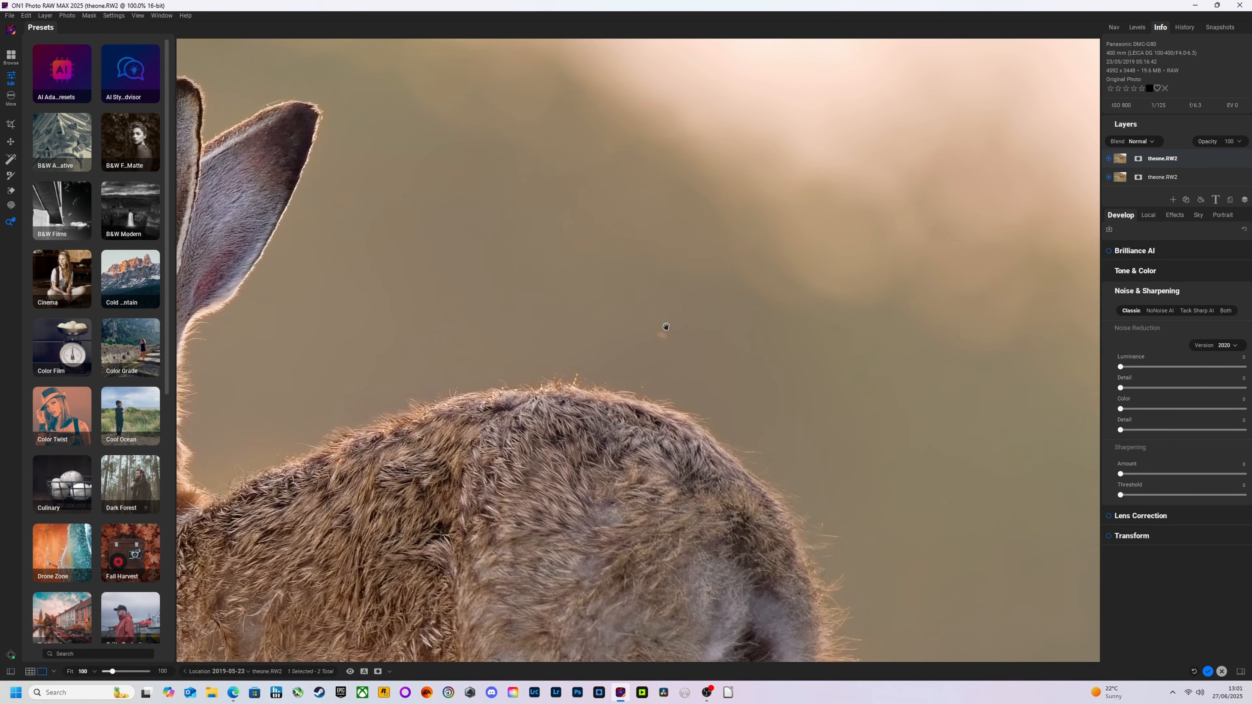
left_click(10, 191)
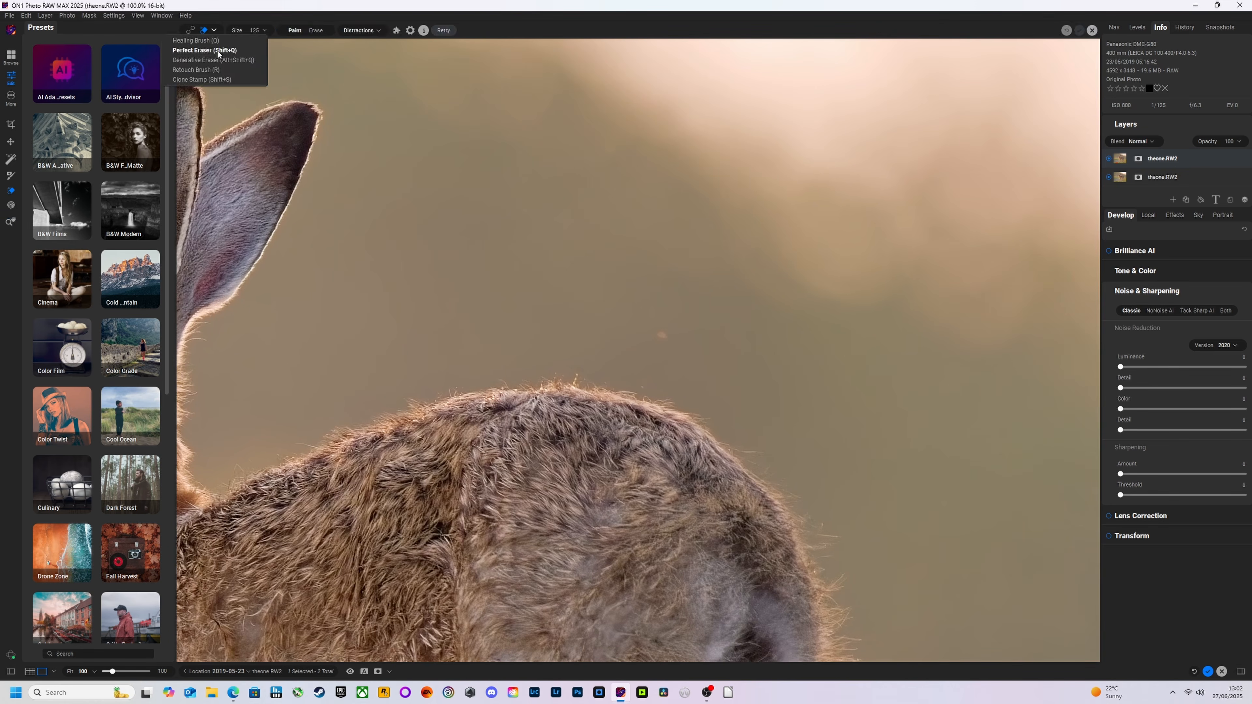
left_click(662, 335)
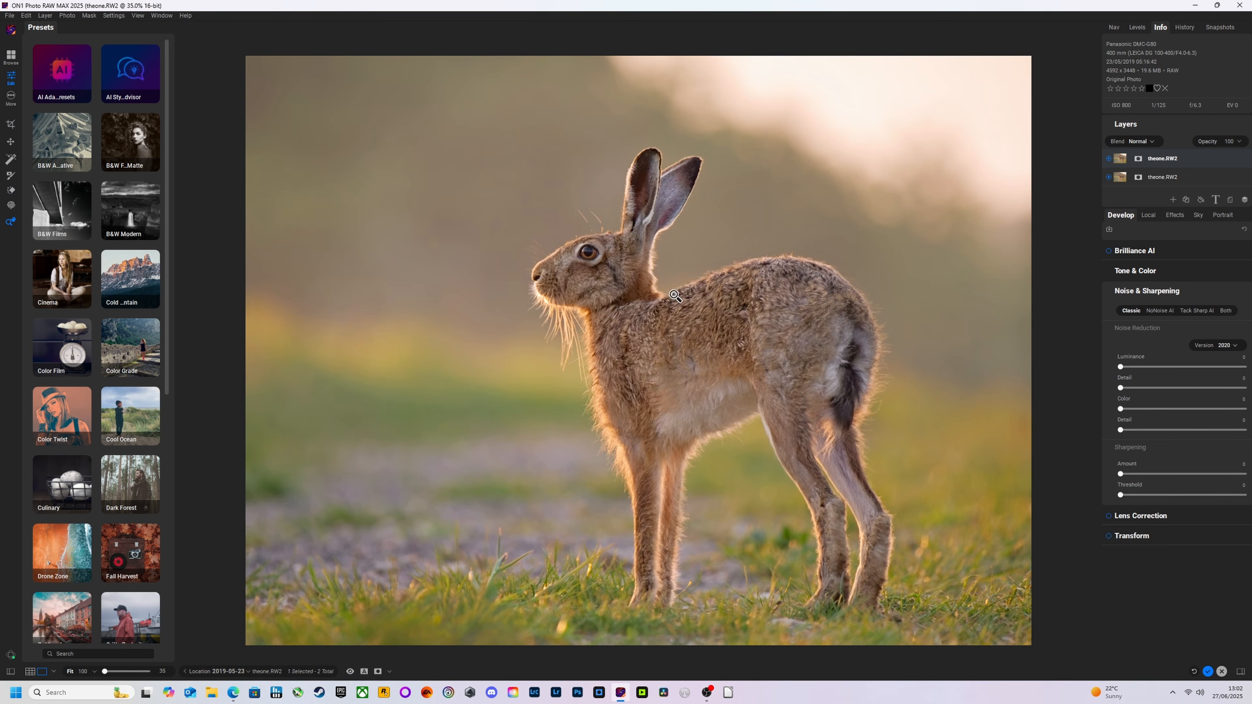
- Add a Blur filter masked to the Background above the Dynamic Contrast filter
left_click(1150, 214)
left_click(1175, 215)
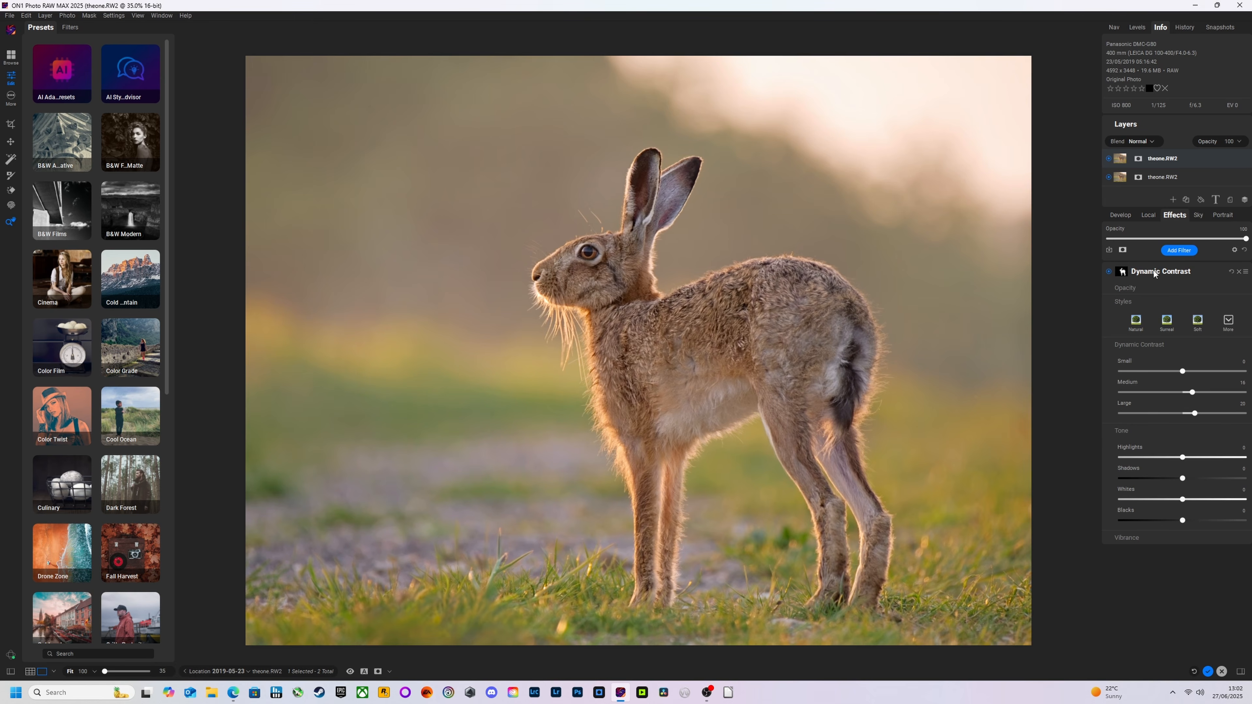
left_click(1178, 250)
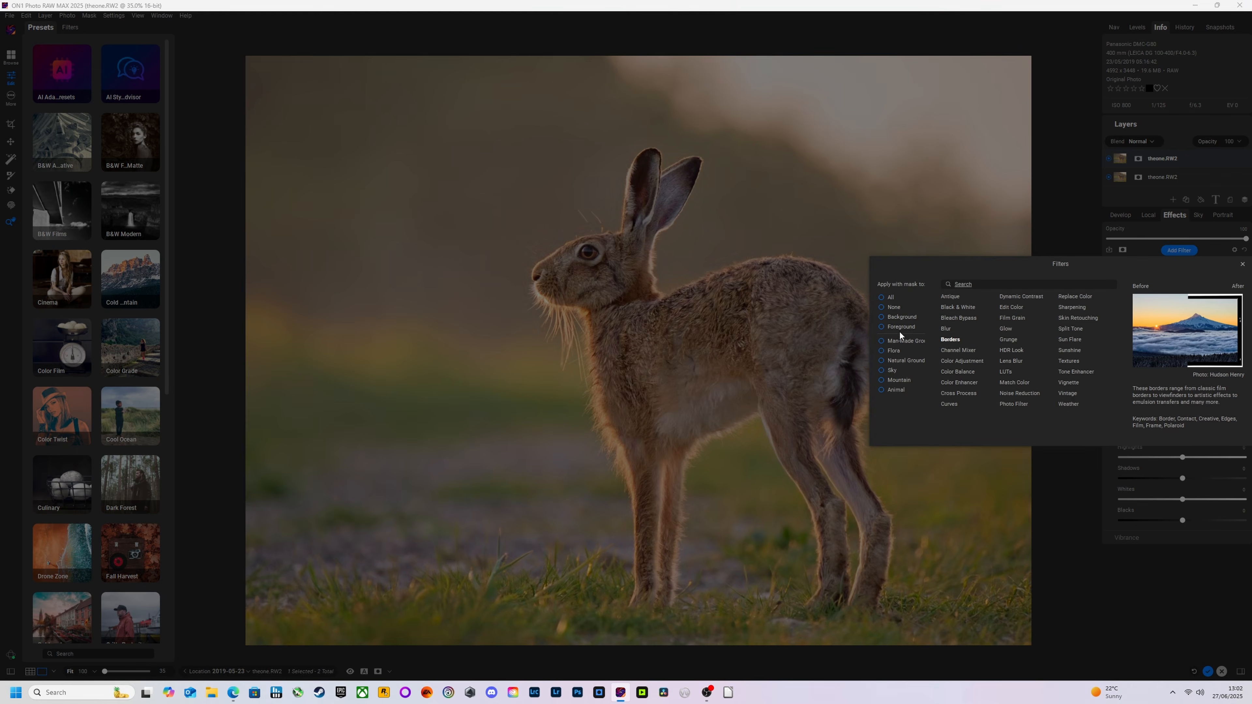
left_click(895, 317)
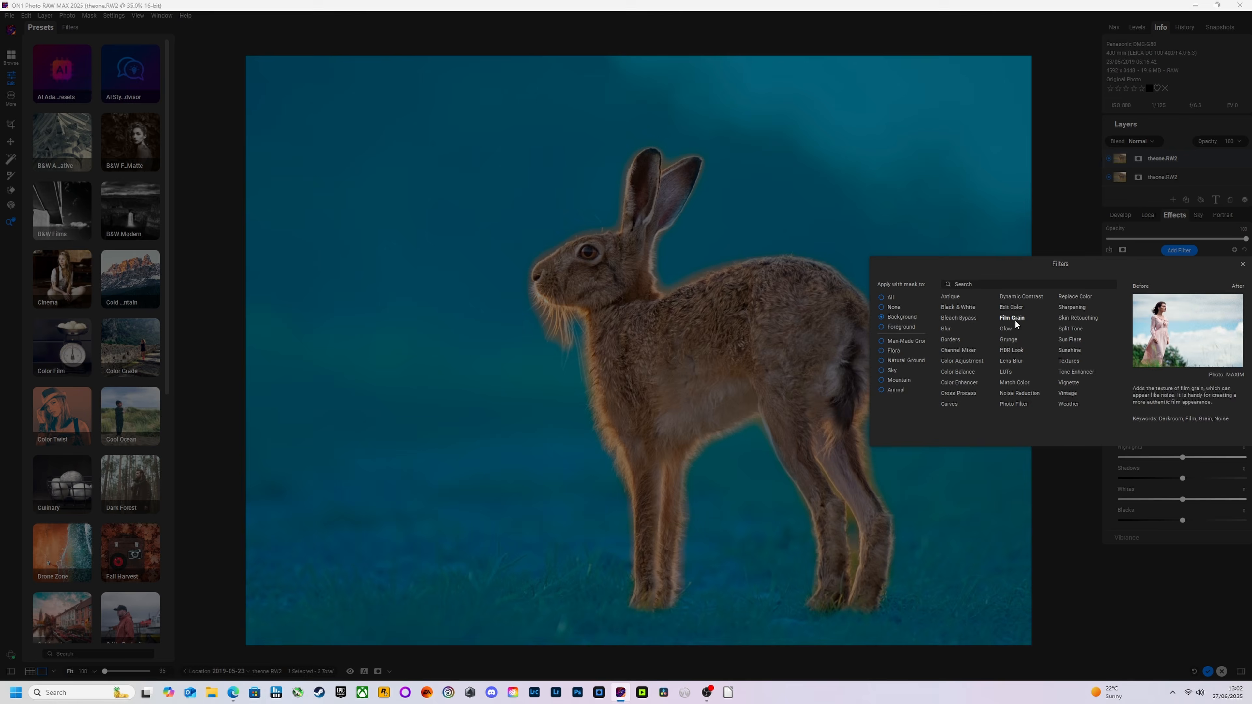
left_click(948, 329)
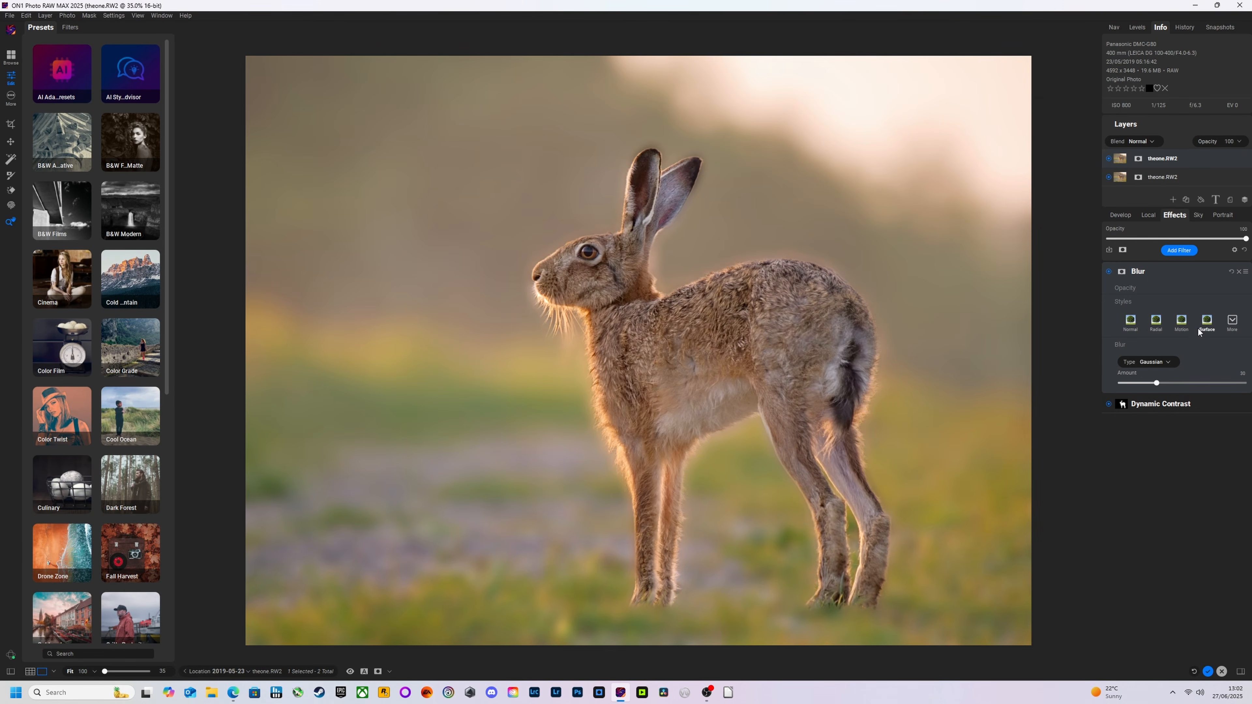
- Compare the photo with and without the Blur filter, keep the Gaussian type and lower the blur amount to a subtle level
left_click(1108, 272)
left_click(1108, 273)
left_click(1159, 364)
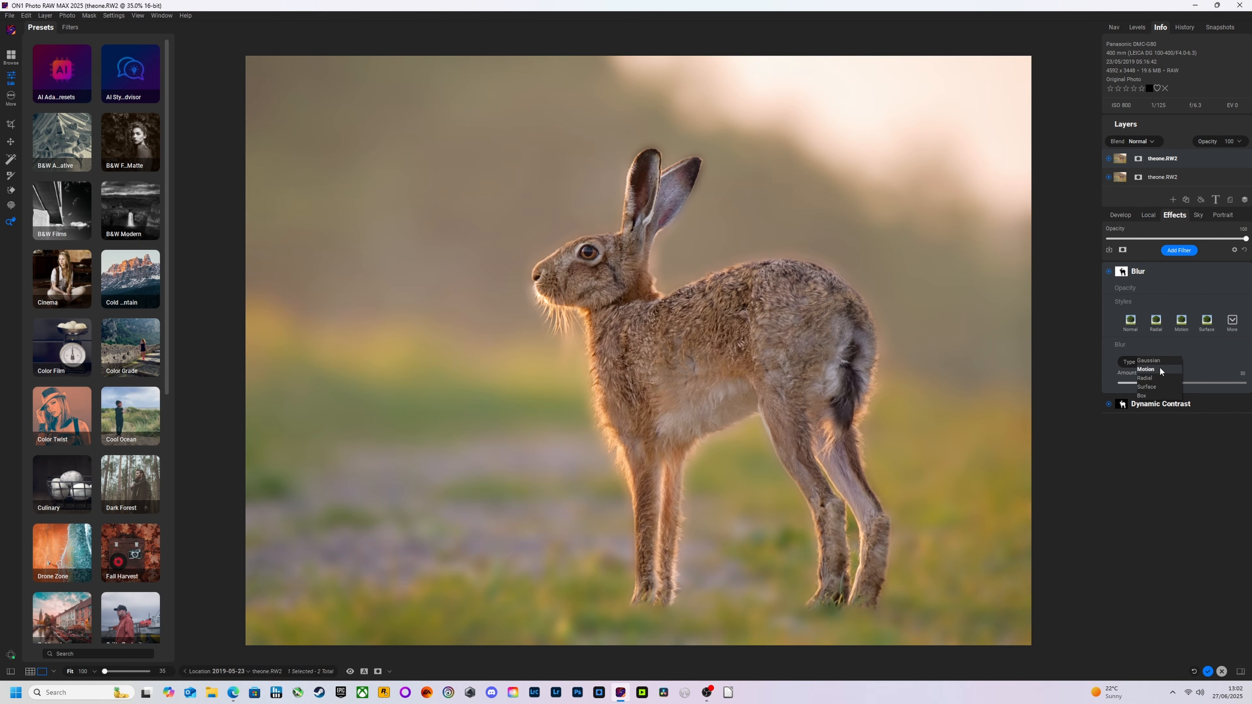
left_click(1185, 370)
left_click_drag(1157, 383, 1145, 384)
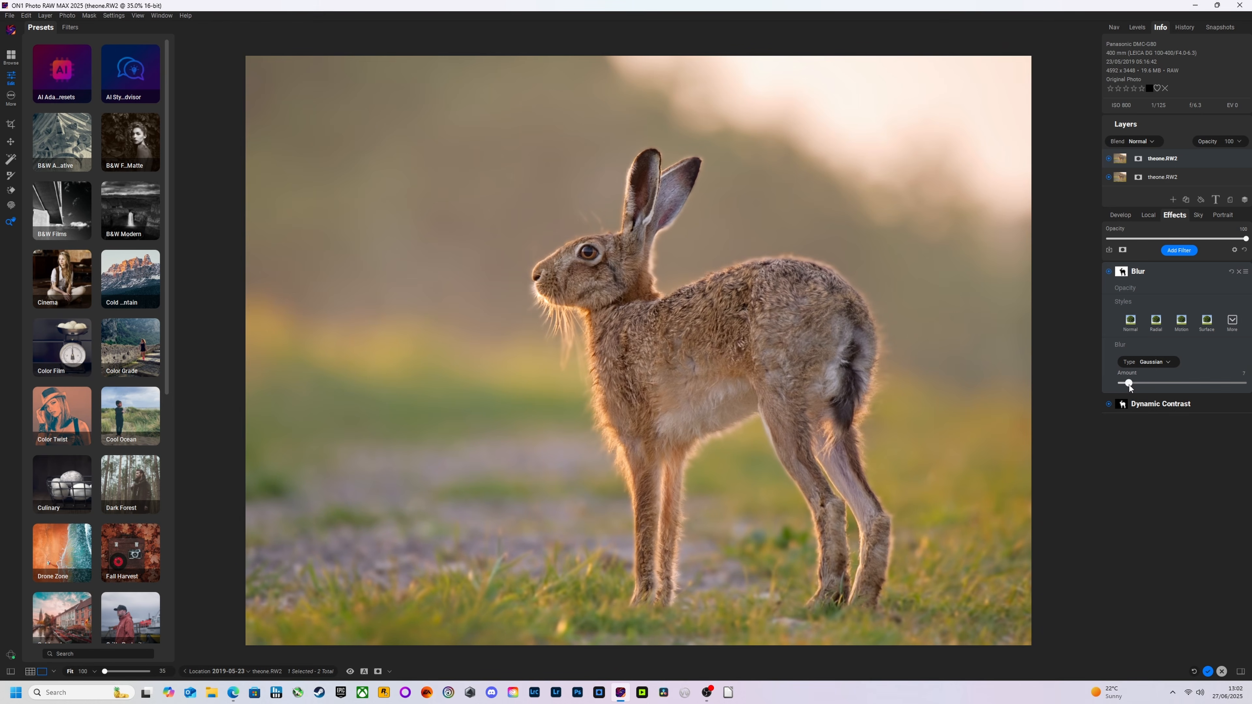
left_click_drag(1136, 384, 1131, 382)
left_click_drag(1126, 383, 1123, 381)
- Try the Night and Sunset styles of Sky Swap AI on the hare photo and switch the sky replacement off
left_click(1199, 216)
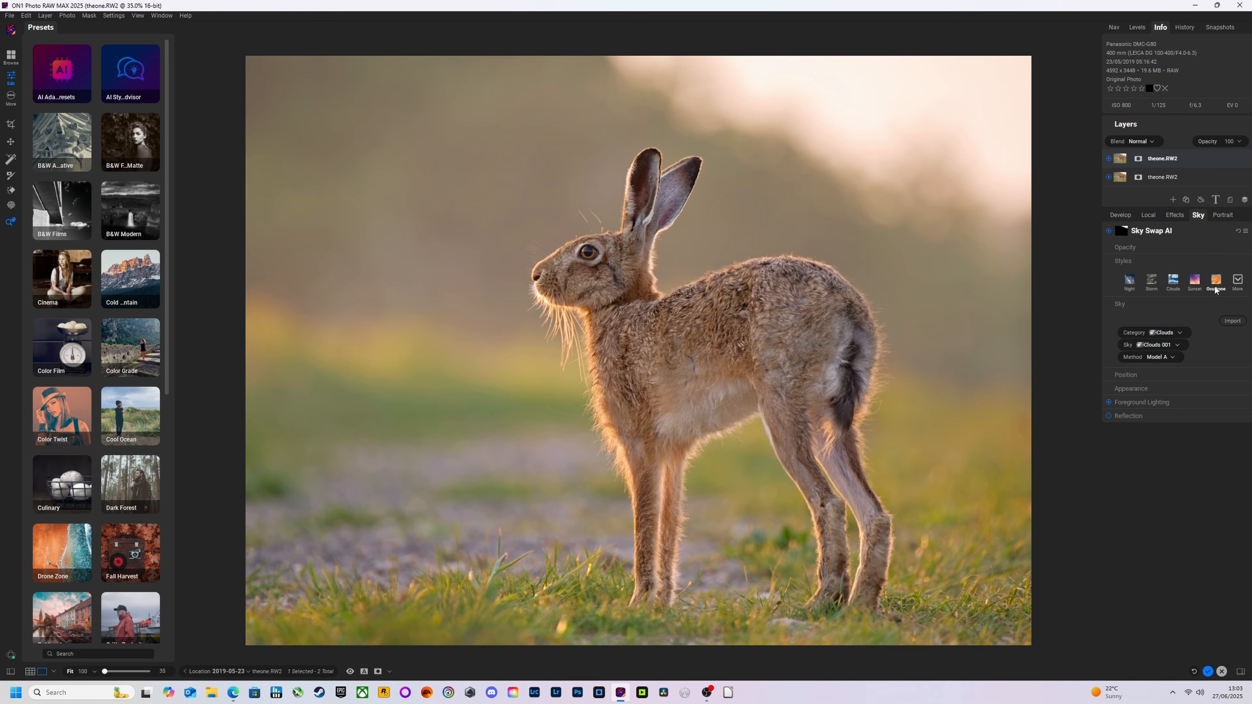
left_click(1131, 282)
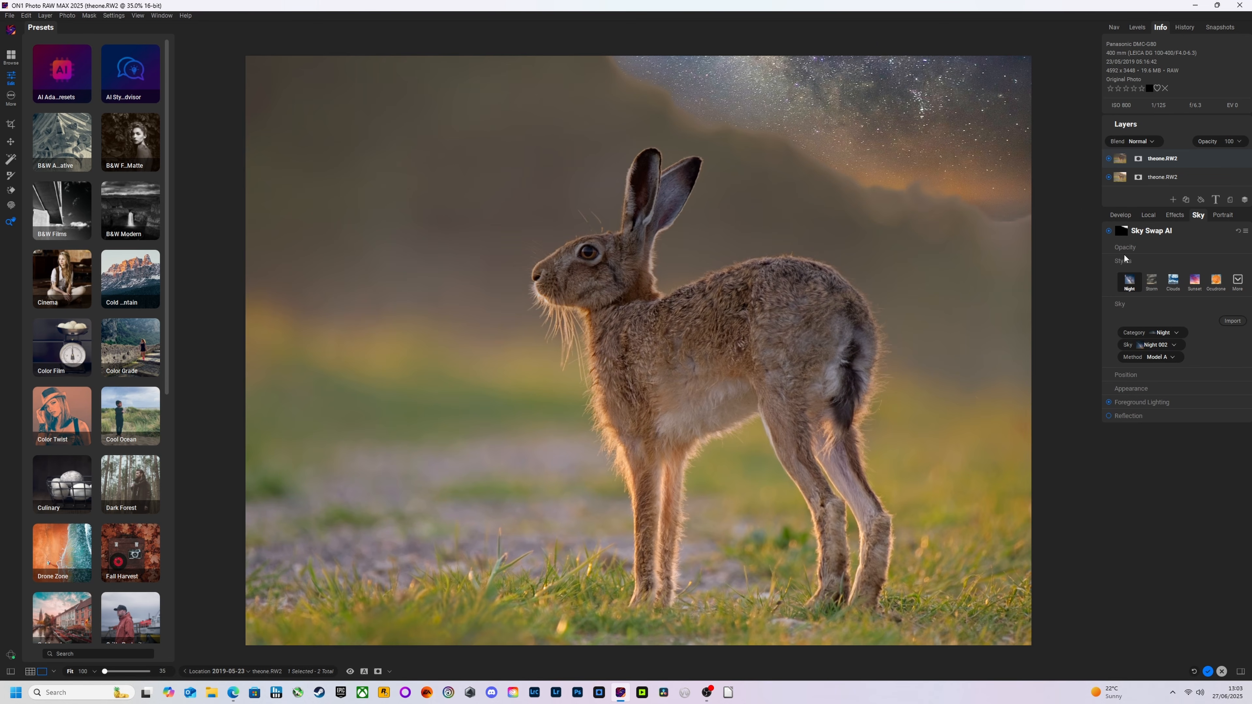
left_click(1194, 281)
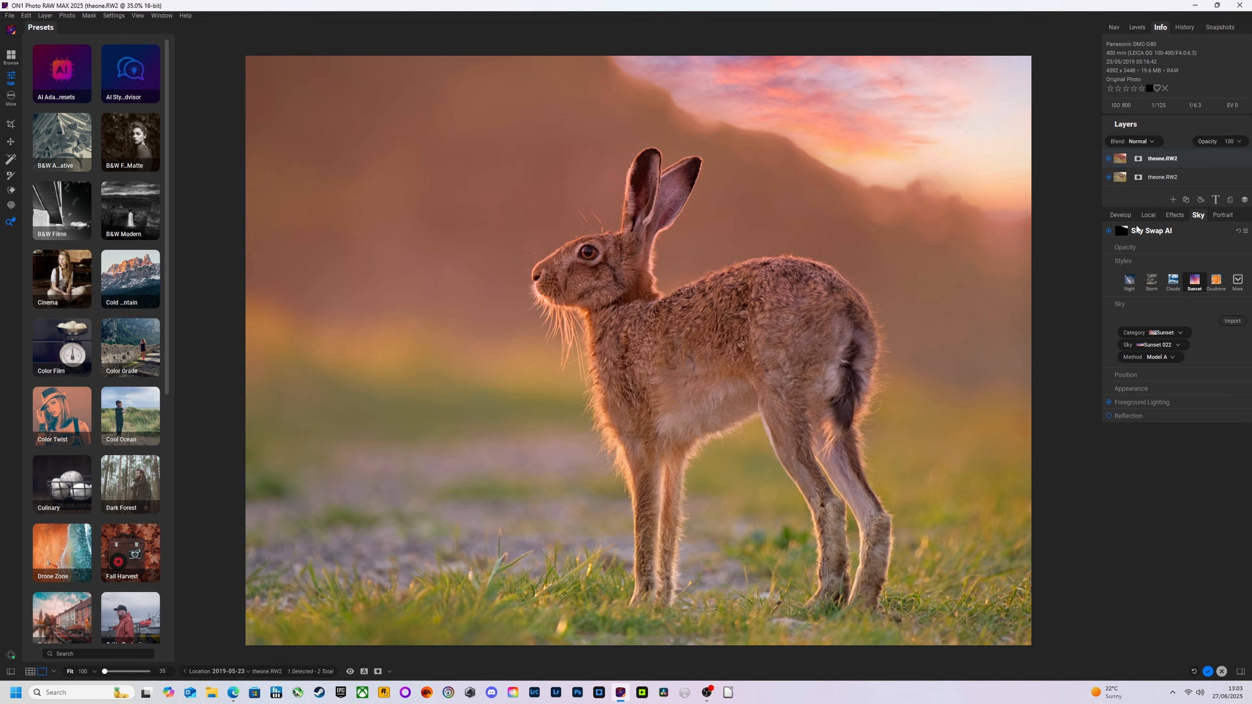
left_click(1109, 231)
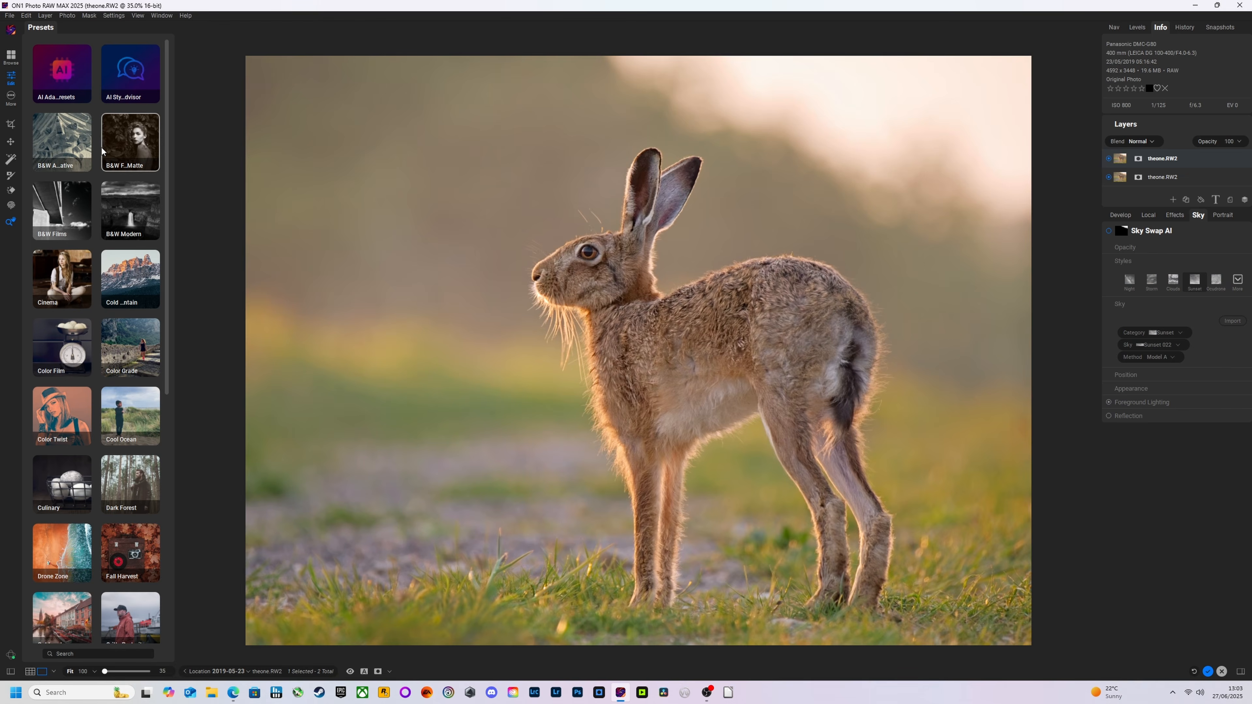
- Look through the Sun Glow preset collection and return to the overview of preset categories
scroll(103, 141, "down", 5)
scroll(99, 277, "down", 1)
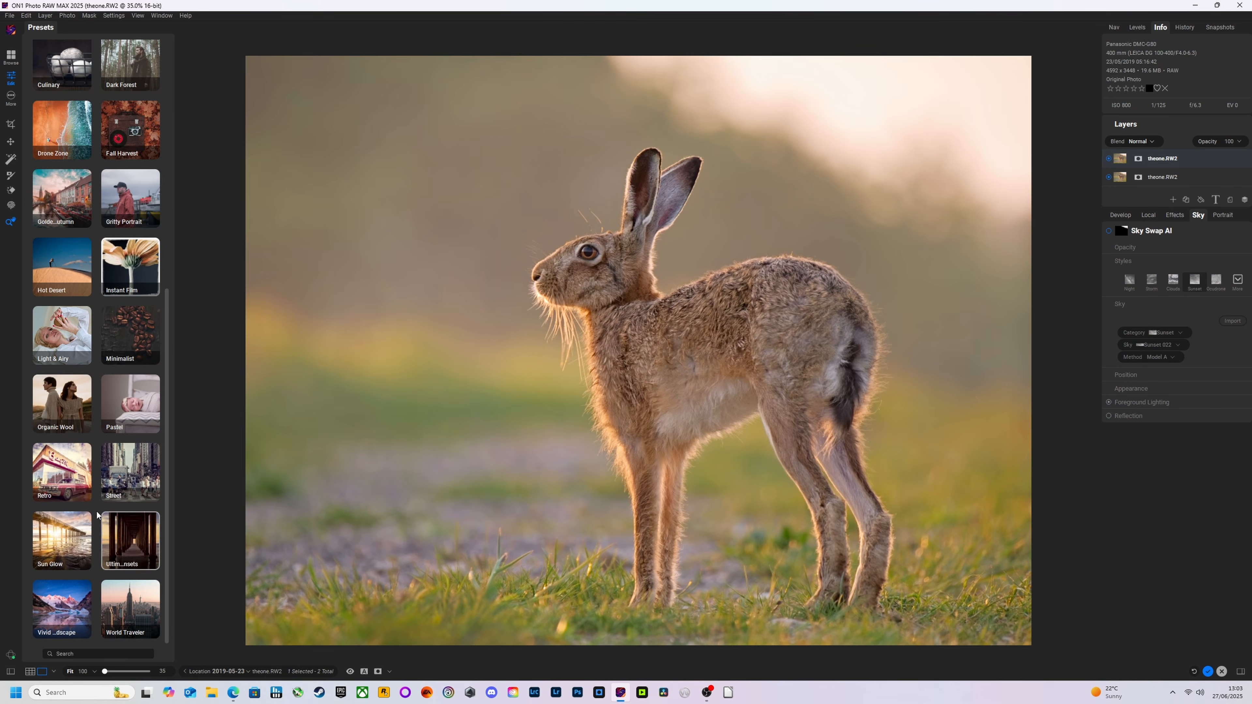
left_click(56, 556)
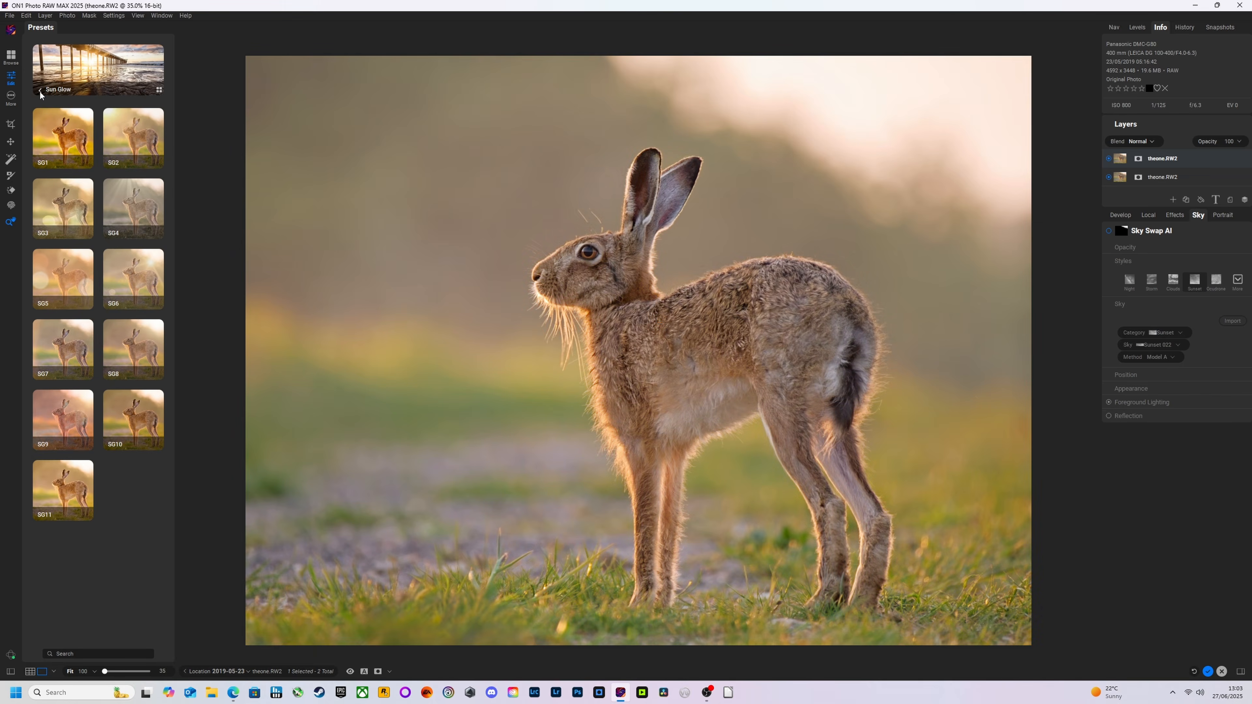
left_click(39, 91)
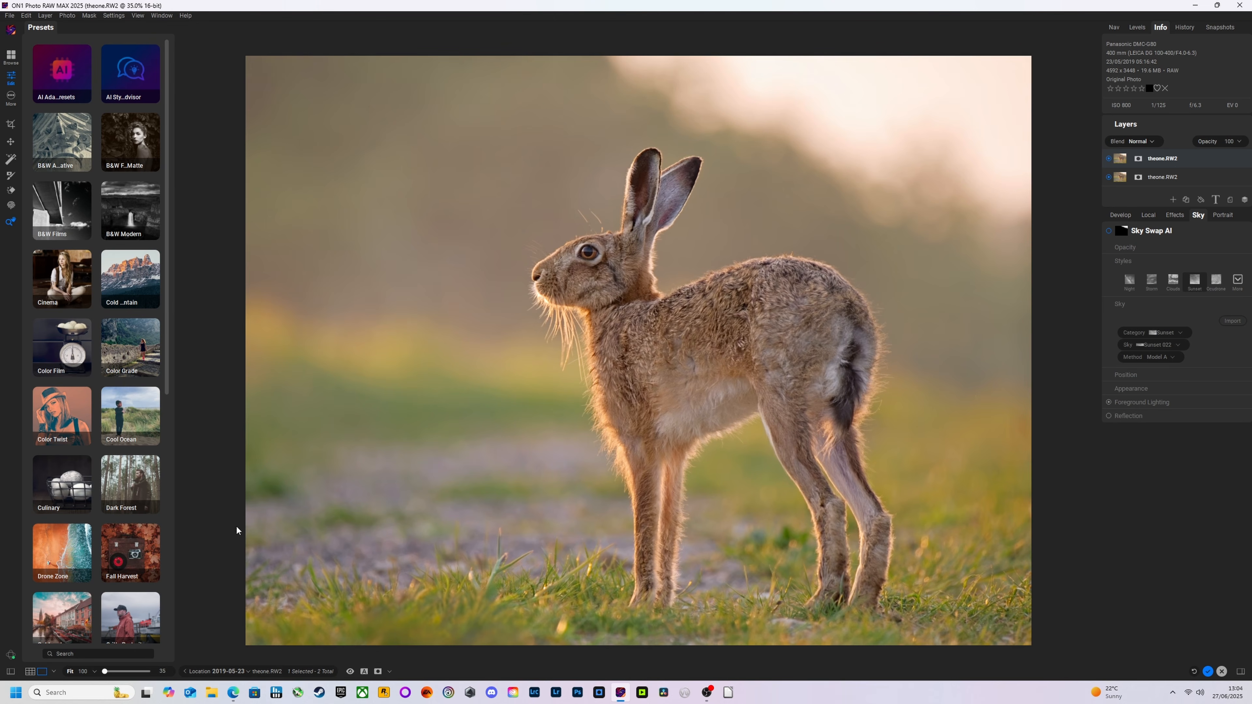
- Browse the thumbnails of the 2025-06-26 folder
left_click(30, 672)
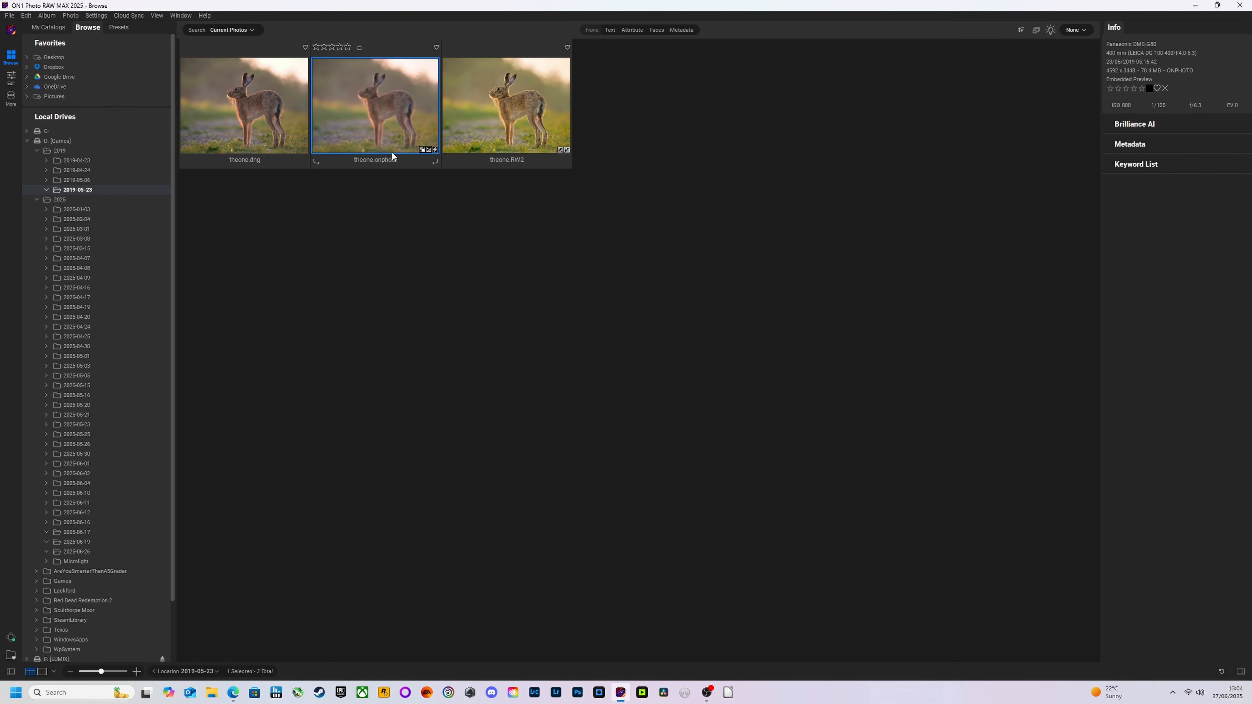
left_click(77, 552)
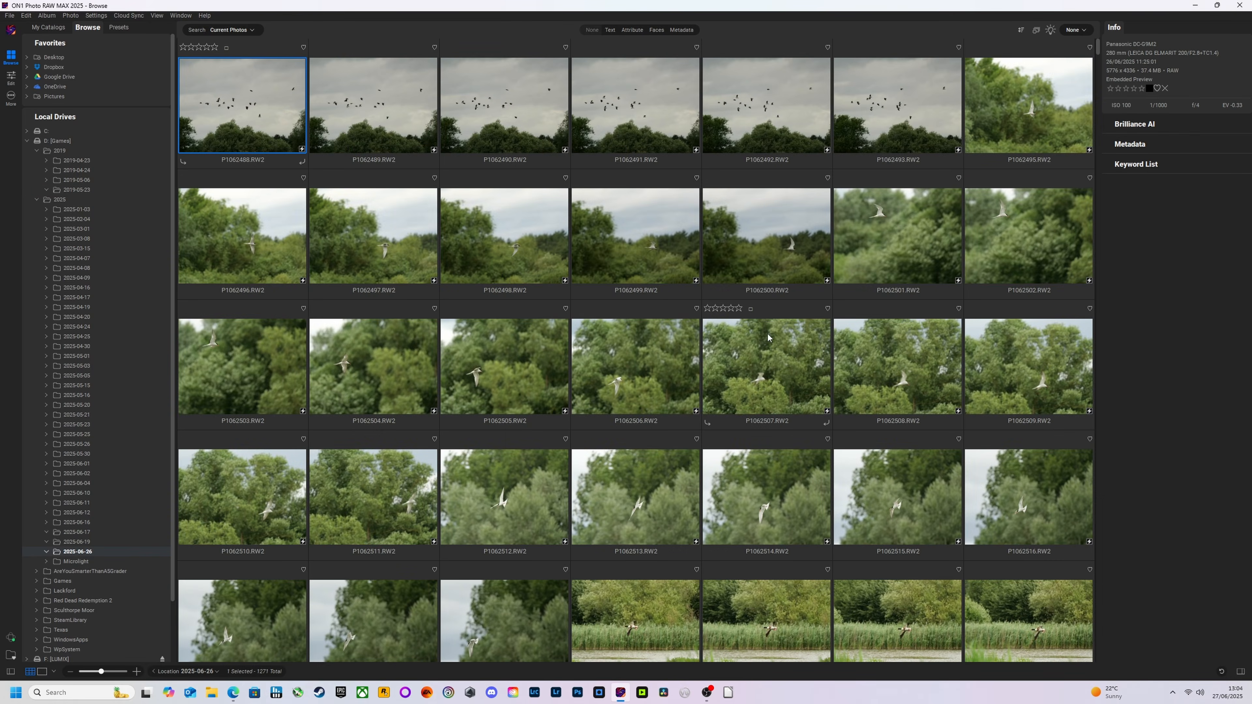
scroll(768, 338, "down", 20)
scroll(809, 380, "down", 20)
scroll(815, 417, "down", 10)
scroll(821, 435, "up", 10)
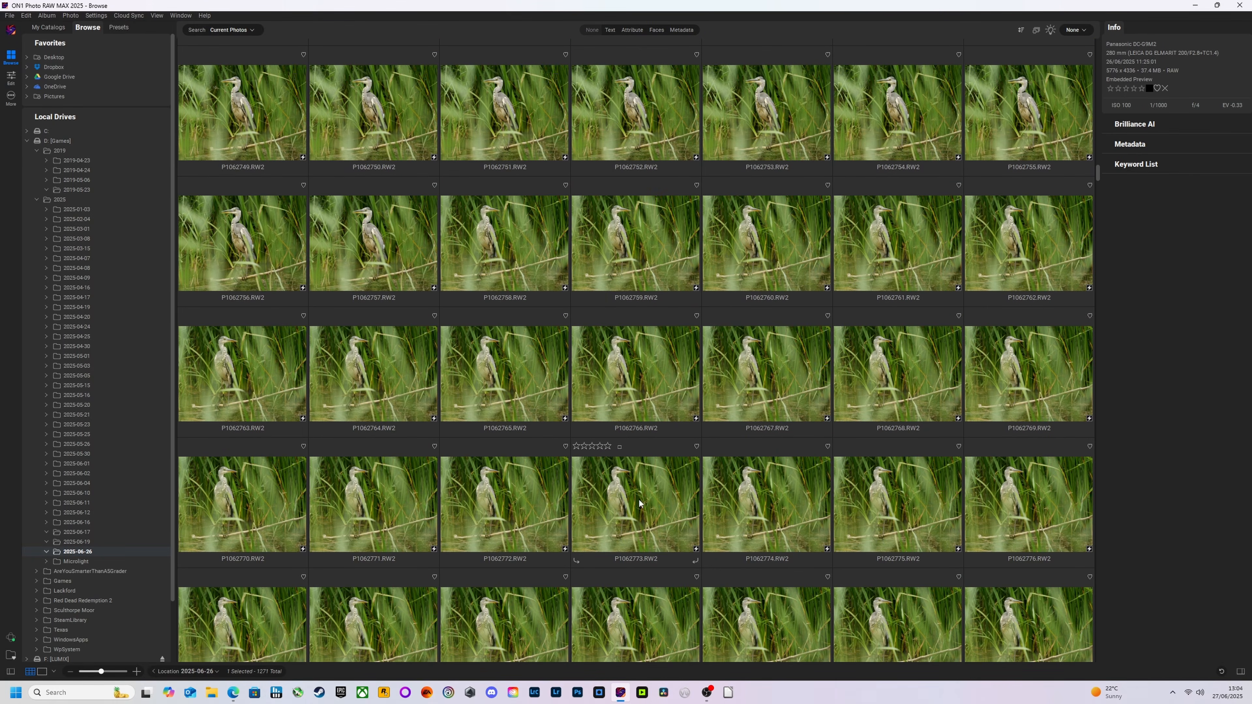
- Step through the photos of the 2025-06-26 folder one at a time in single-image view, checking the heron shot at higher magnification
left_click(42, 672)
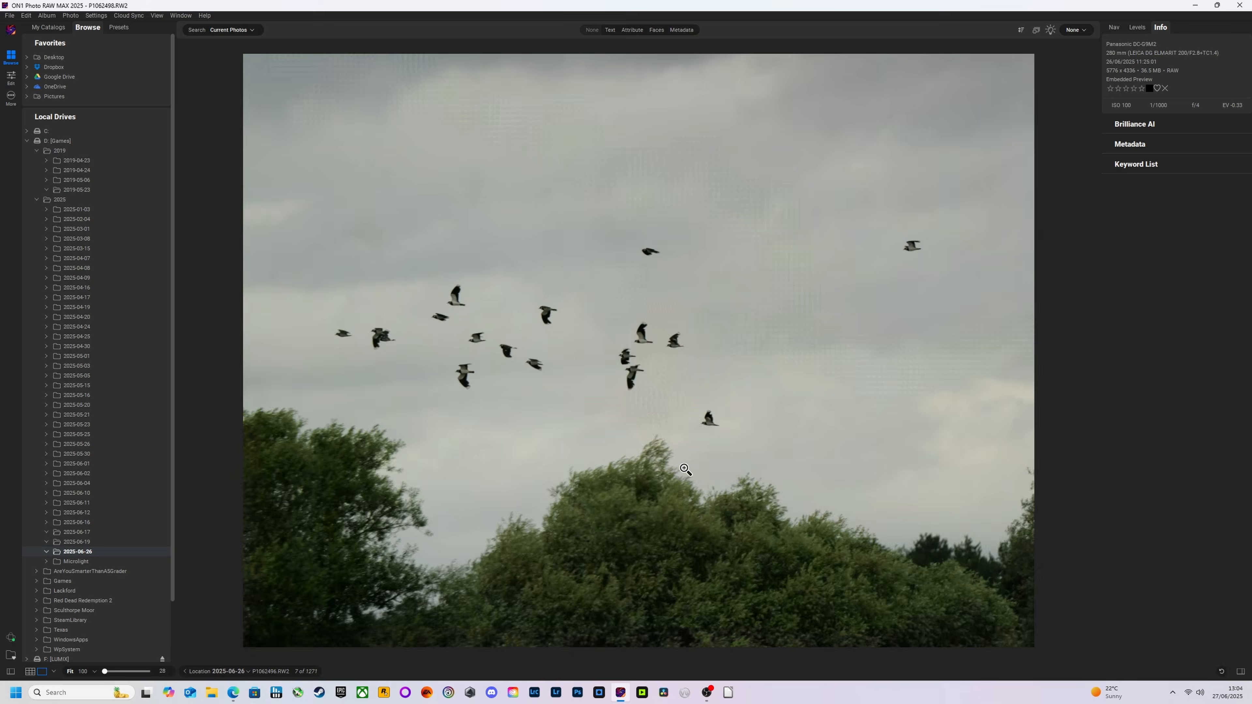
key("Right")
key("Right")
key("Right")
key("Right")
key("Right")
key("Right")
key("Right")
key("Right")
key("Right")
key("Right")
key("Right")
key("Right")
key("Right")
key("Right")
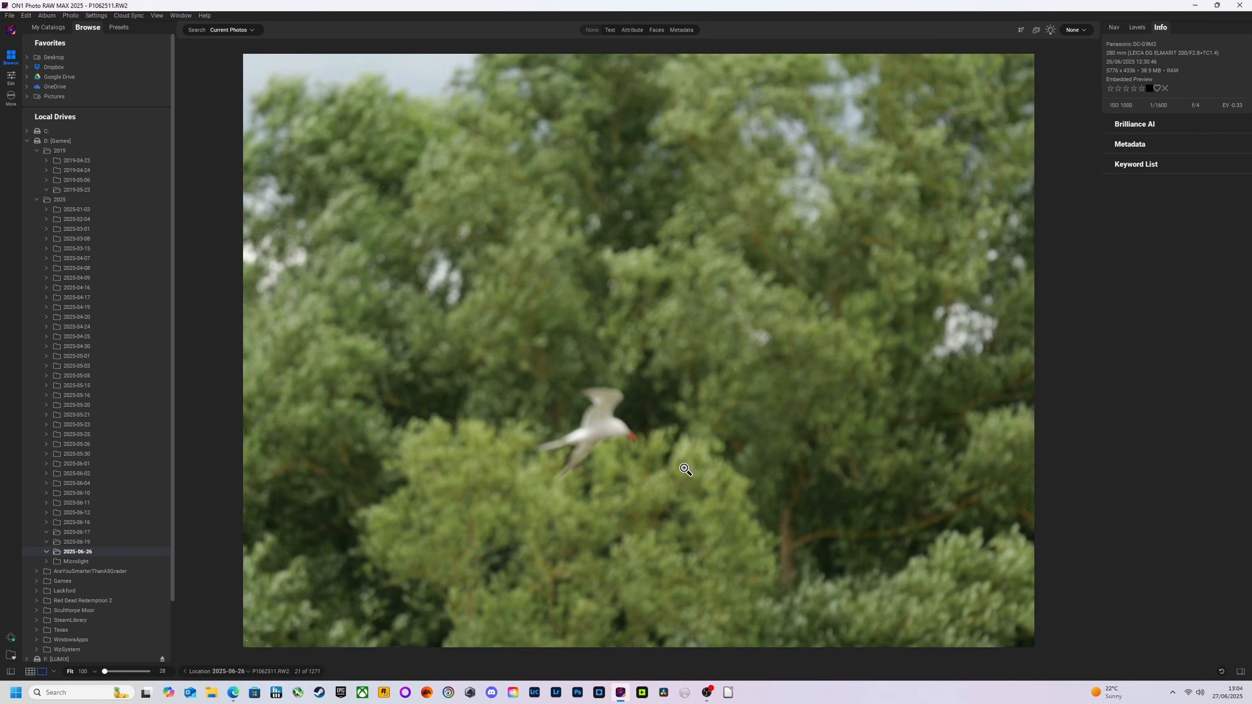
key("Right")
key("Right")
key("Right")
key("Right")
key("Right")
key("Right")
key("Right")
key("Right")
key("Right")
key("Right")
key("Right")
key("Right")
key("Right")
key("Right")
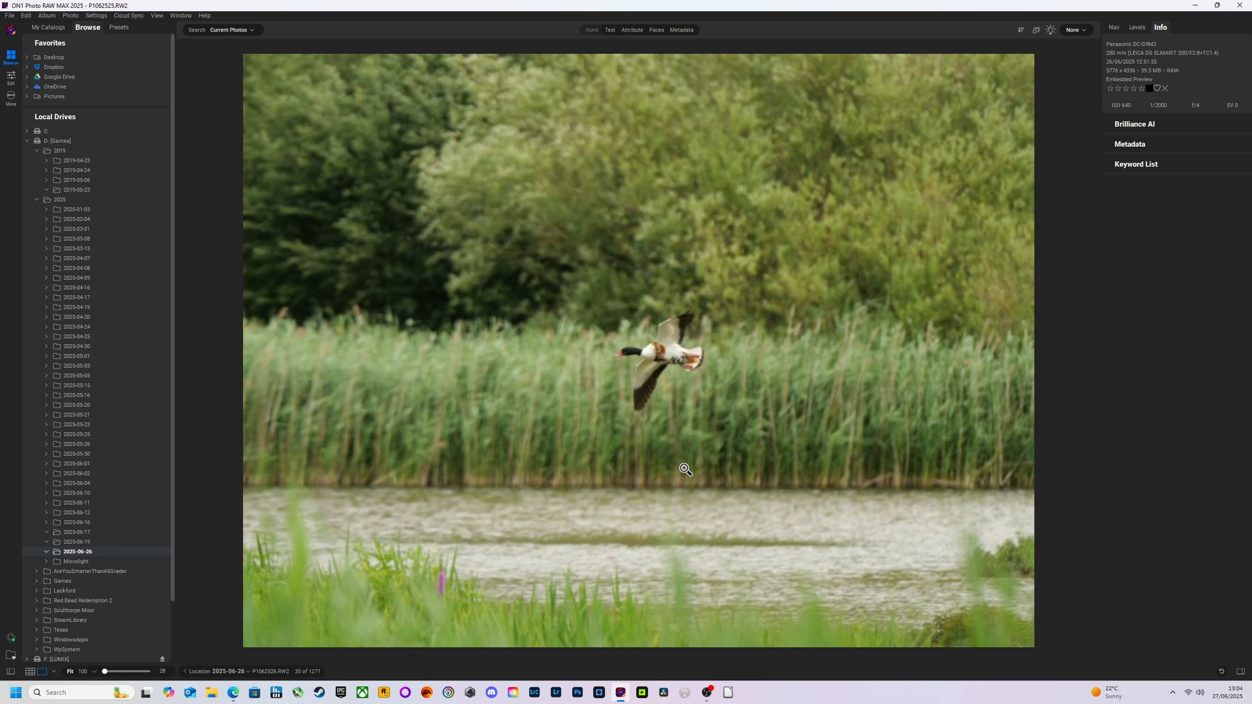
key("Right")
key("Right")
key("Right")
key("Right")
key("Right")
key("Right")
key("Right")
key("Right")
key("Right")
key("Right")
key("Right")
key("Right")
key("Right")
key("Right")
key("Right")
key("Right")
key("Right")
key("Right")
key("Right")
key("Right")
key("Right")
key("Right")
key("Right")
key("Right")
key("Right")
key("Right")
key("Right")
key("Right")
key("Right")
key("Right")
key("Right")
key("Right")
key("Right")
key("Right")
key("Right")
left_click(529, 286)
left_click(552, 336)
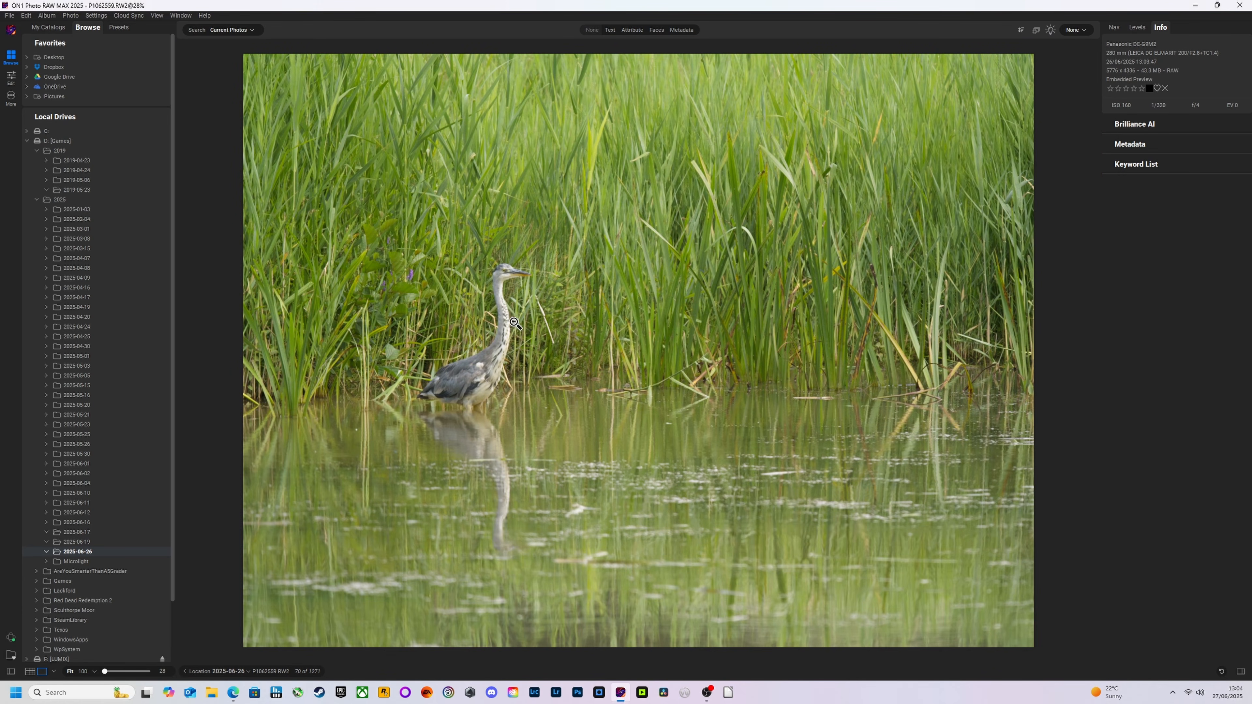
key("Right")
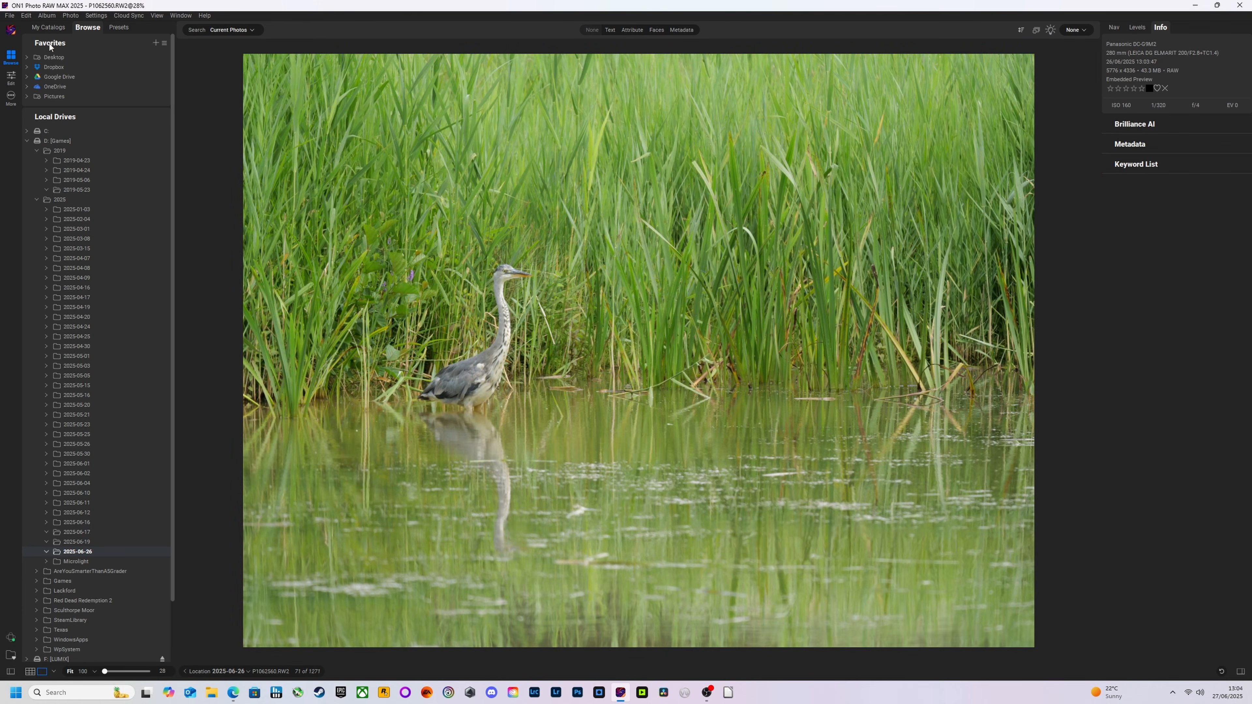
- Set the AI processor to the NVIDIA GeForce RTX 4070 Ti in the system preferences
left_click(26, 15)
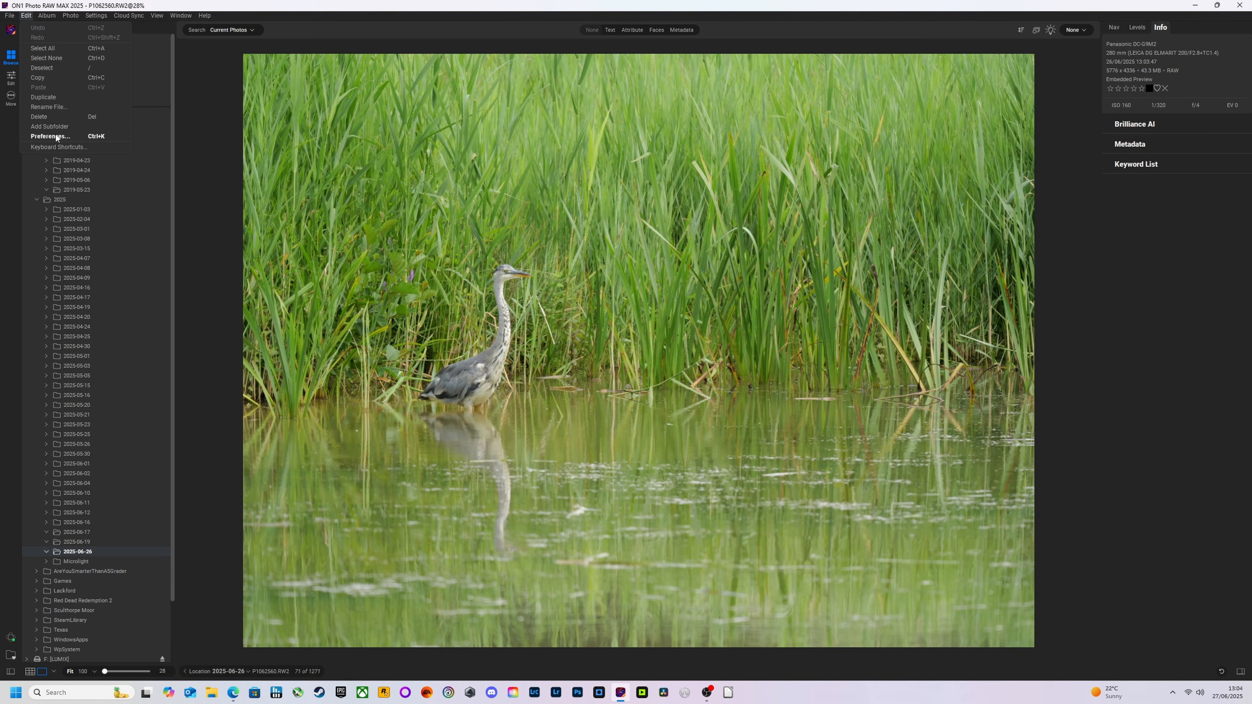
left_click(50, 137)
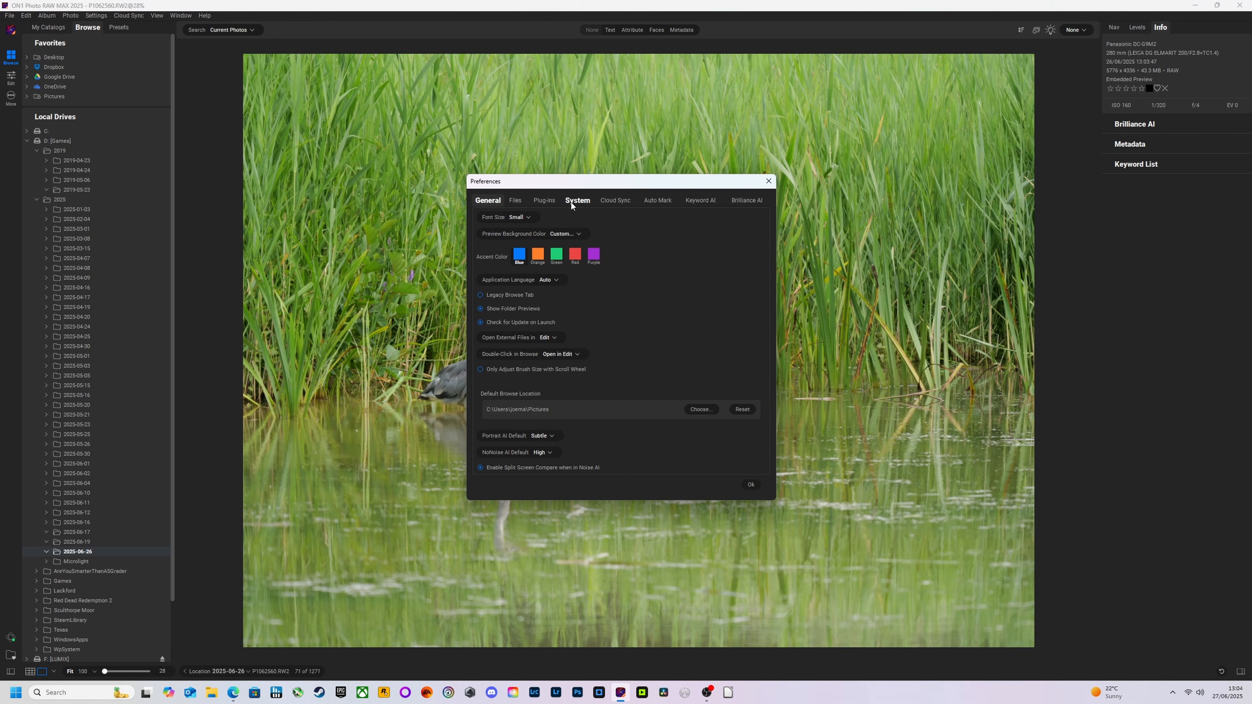
left_click(572, 204)
left_click(599, 236)
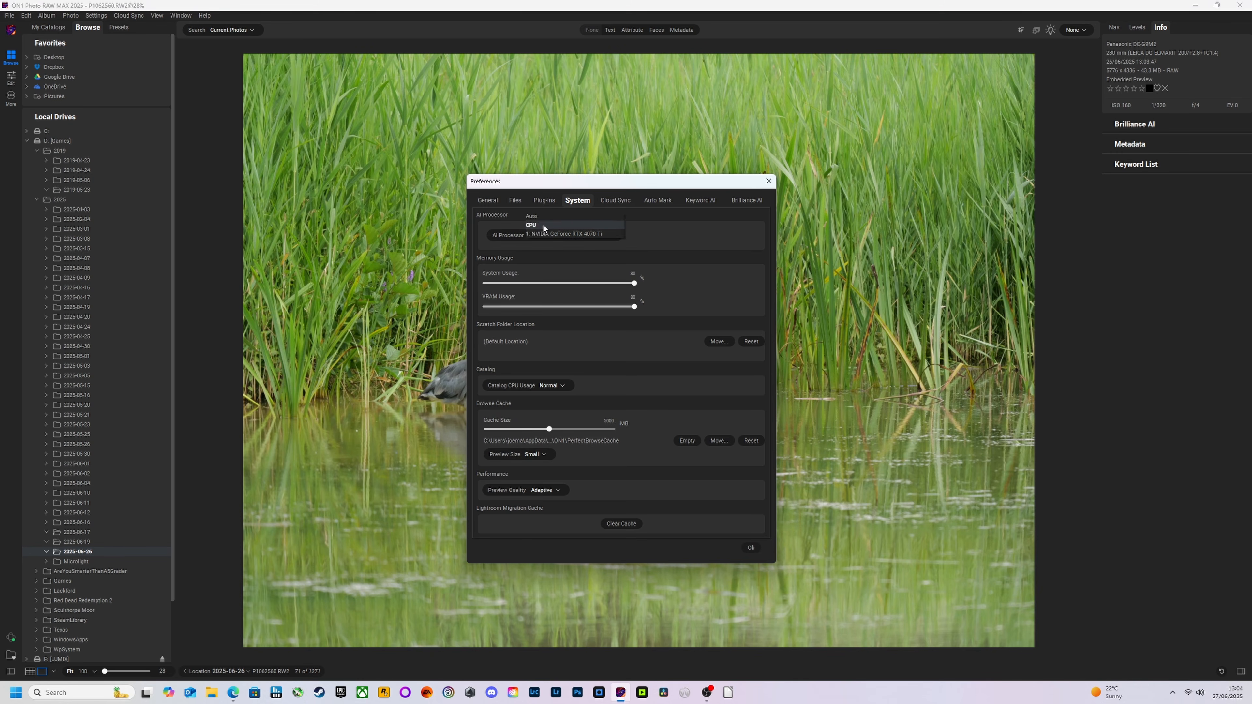
left_click(557, 235)
left_click(749, 548)
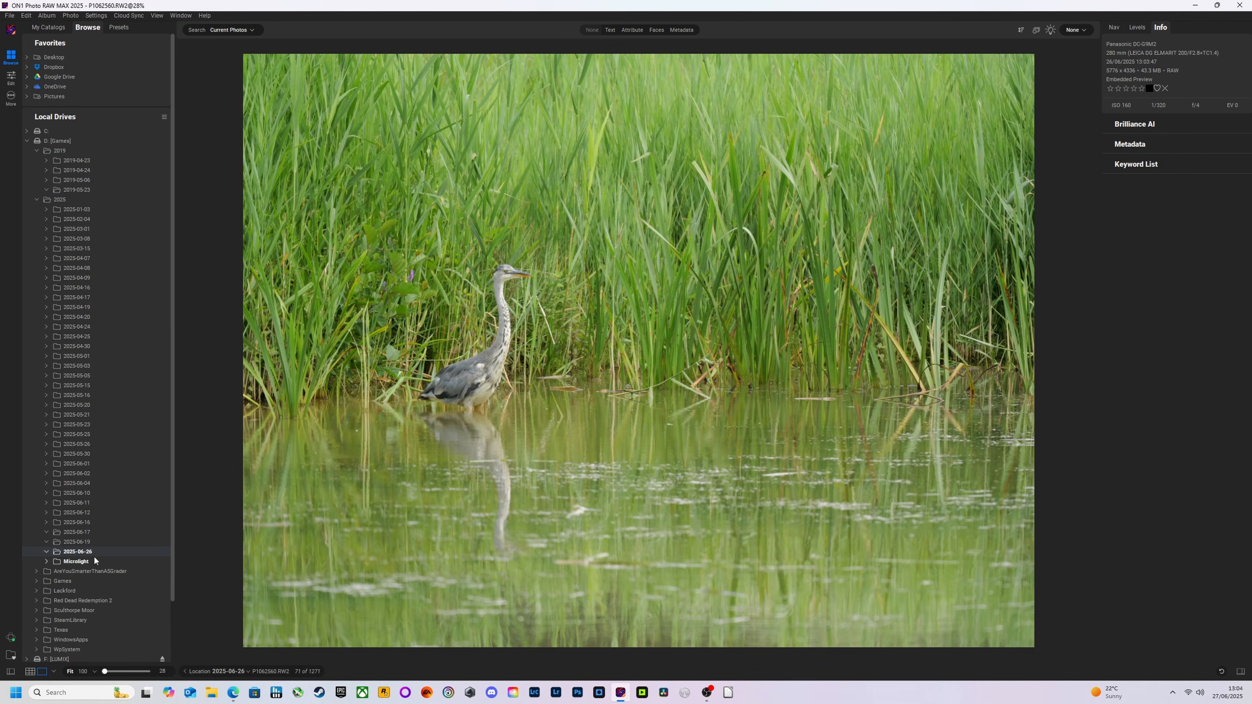
- Check the 2019-05-06 and 2019-04-24 folders, and open P1090293.RW2 from the 2019-04-23 folder for editing
left_click(84, 180)
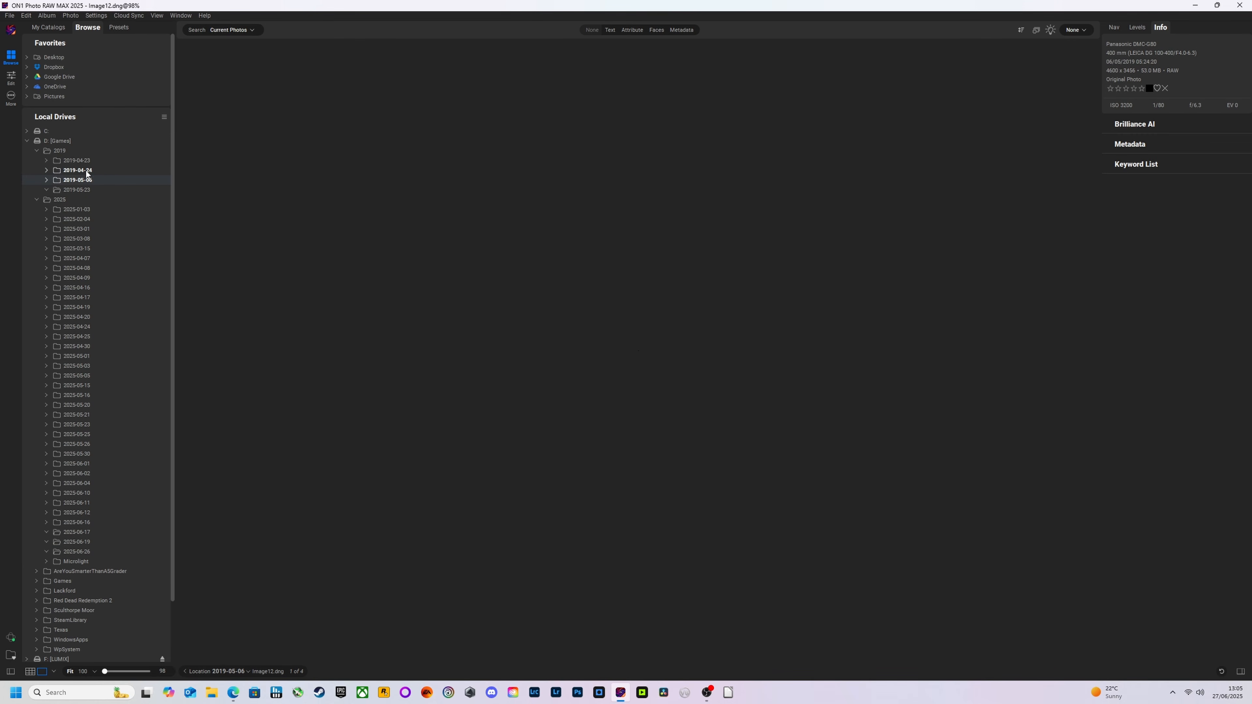
left_click(80, 171)
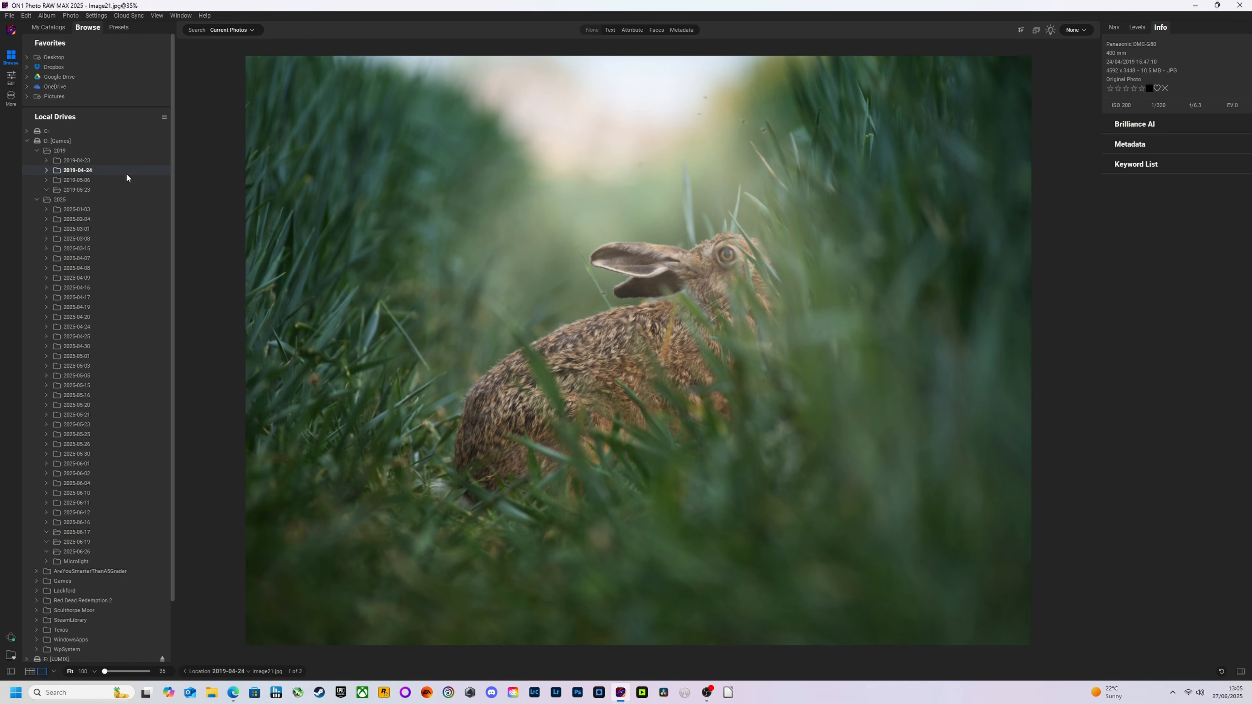
left_click(30, 671)
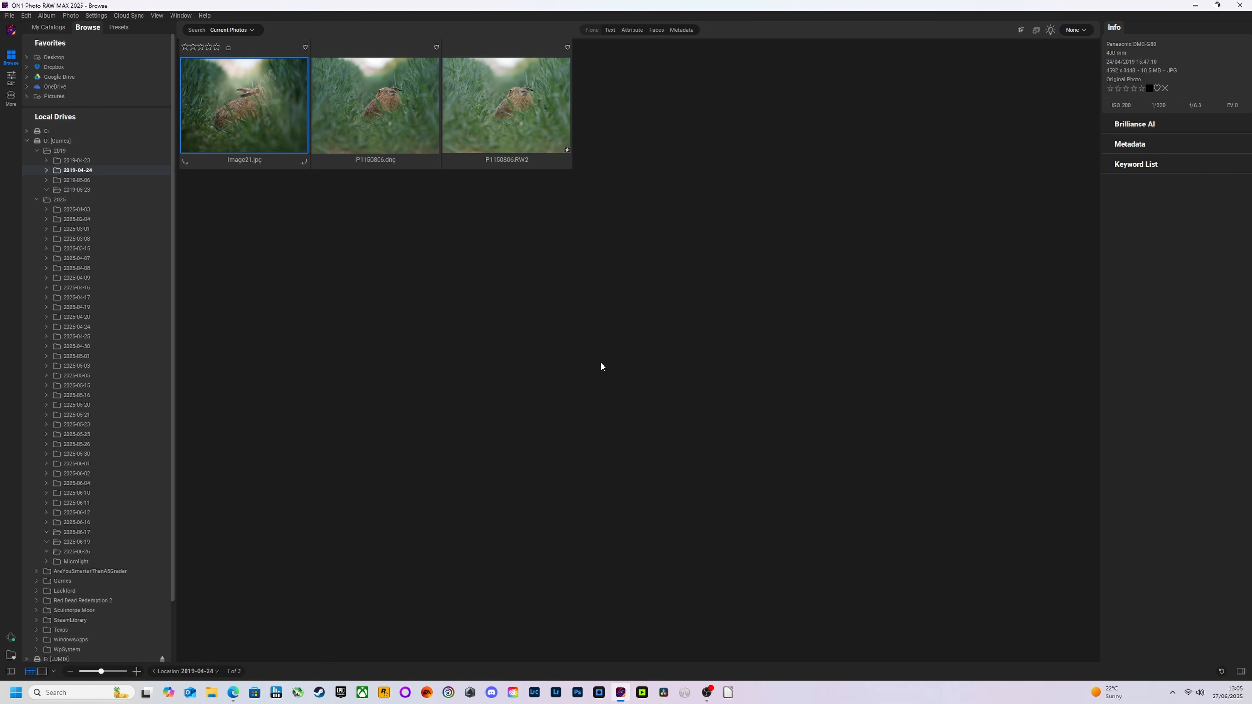
left_click(77, 160)
left_click(762, 122)
double_click(762, 122)
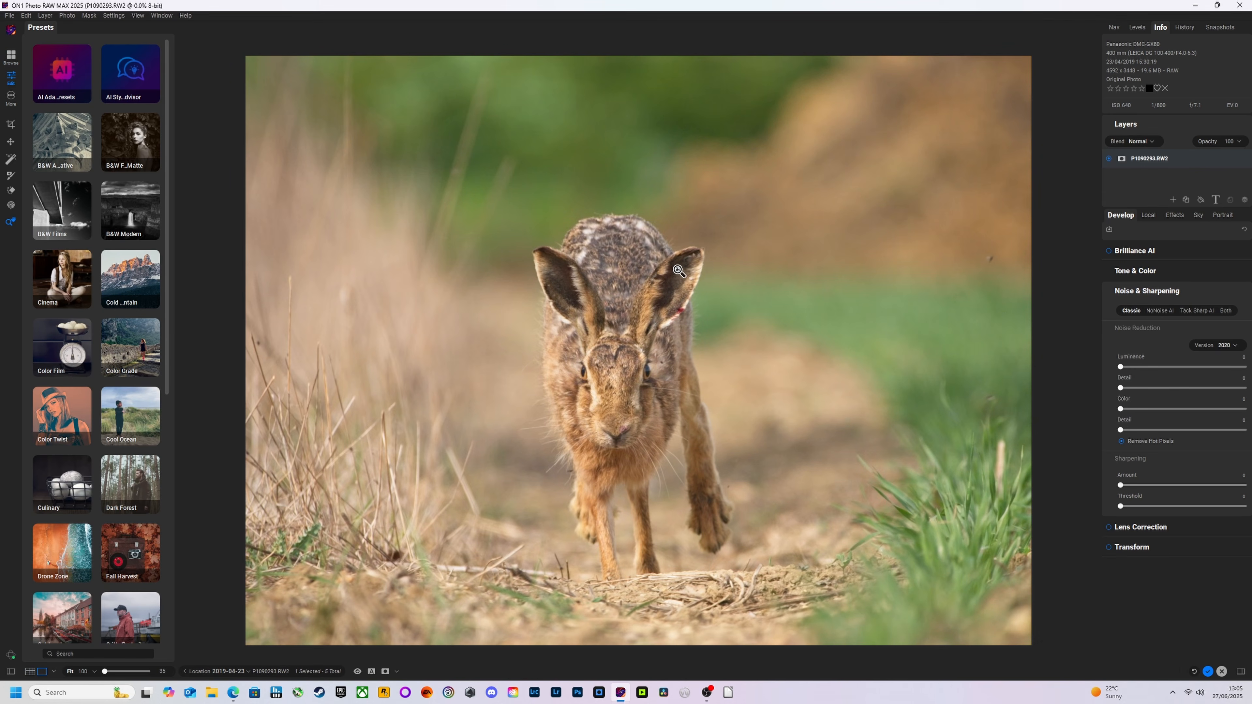
- Try Brilliance AI on the running hare photo with a slightly reduced amount and switch it off
left_click(1108, 251)
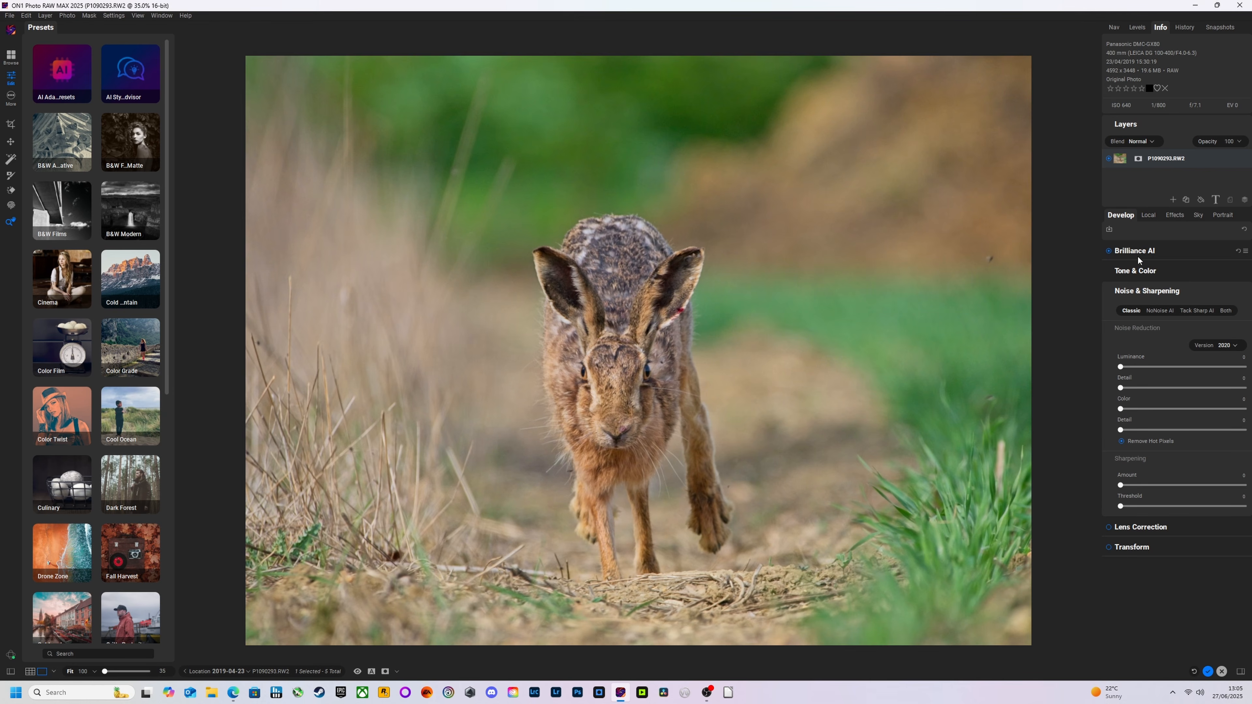
left_click(1162, 255)
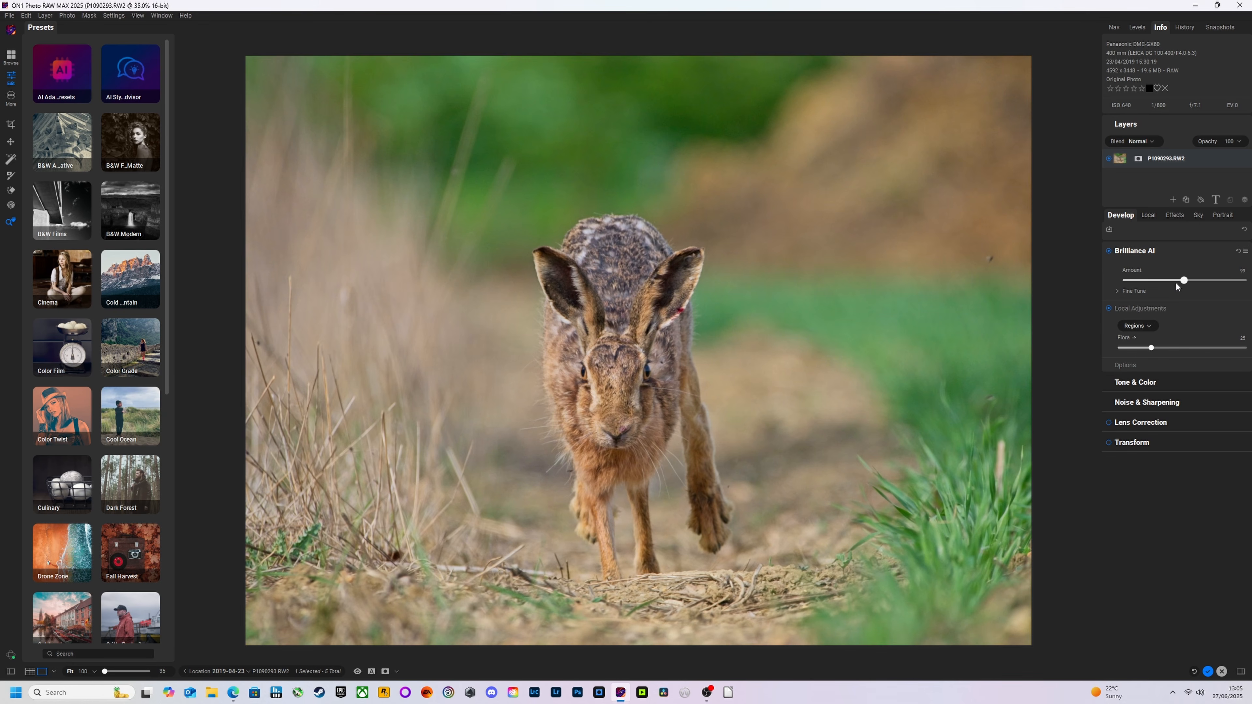
left_click(1176, 281)
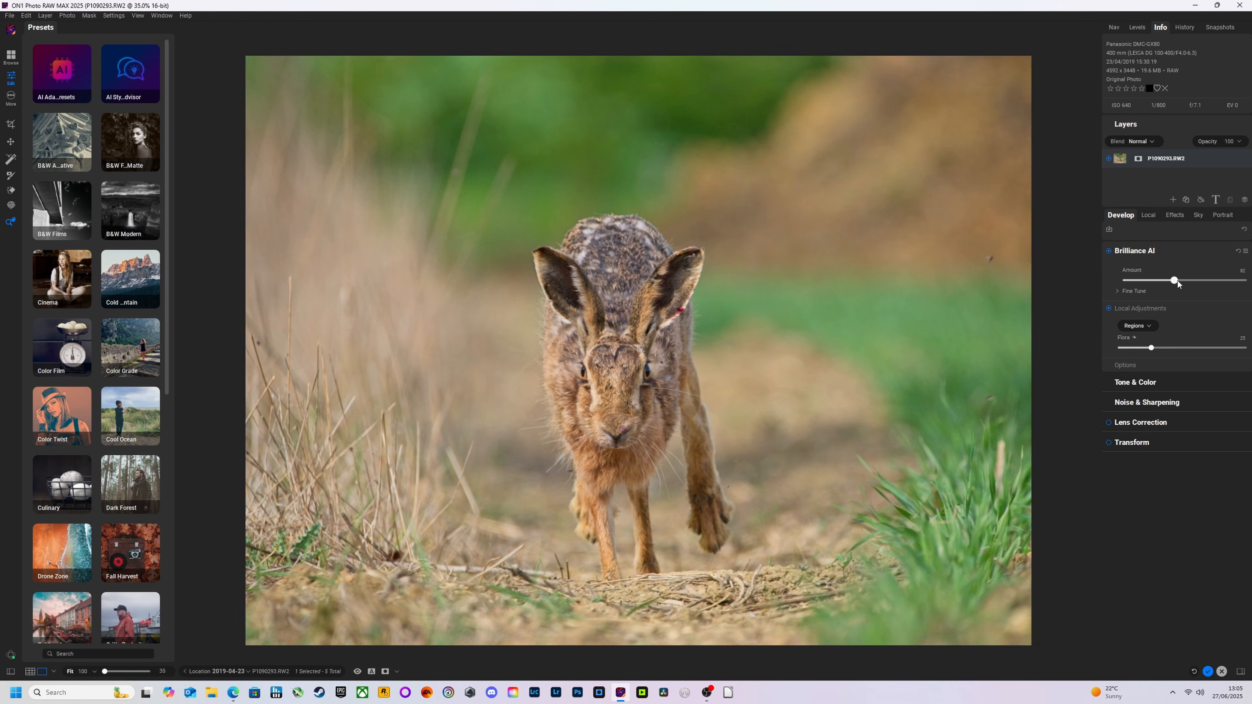
left_click(1109, 251)
- Change the photo's camera profile to Camera Standard in the Tone & Color settings
left_click(1163, 382)
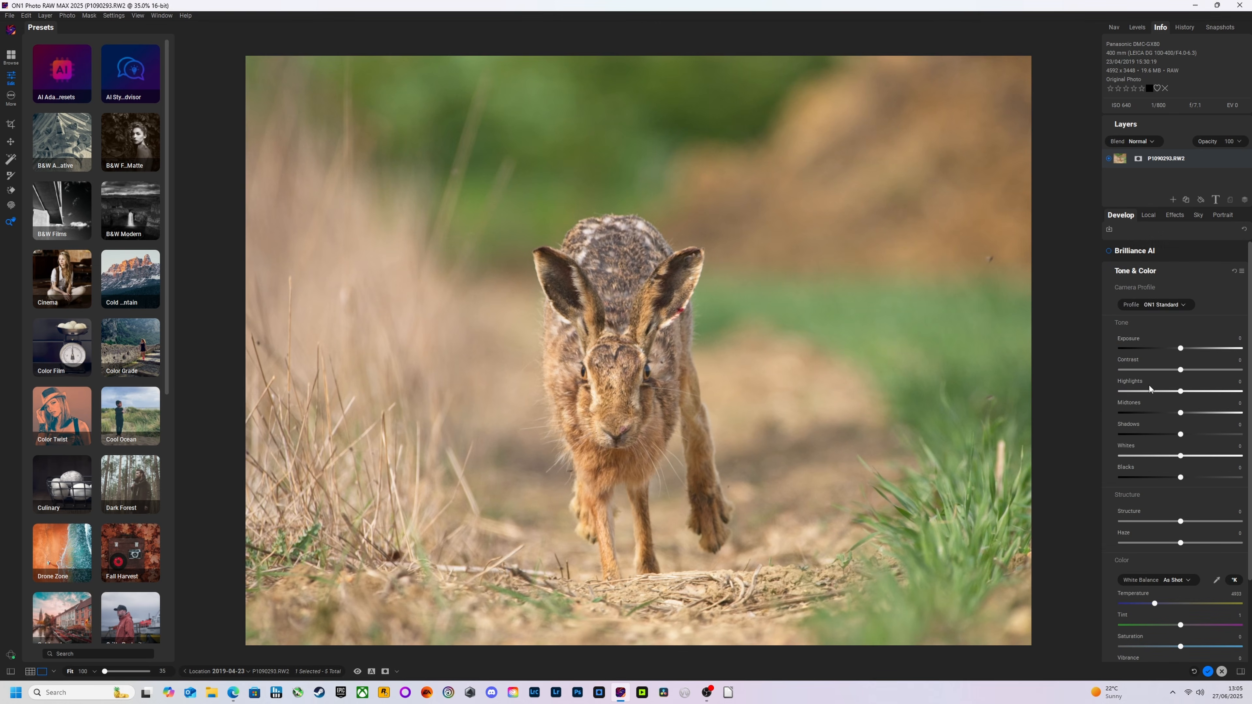
left_click(1165, 306)
left_click(1165, 360)
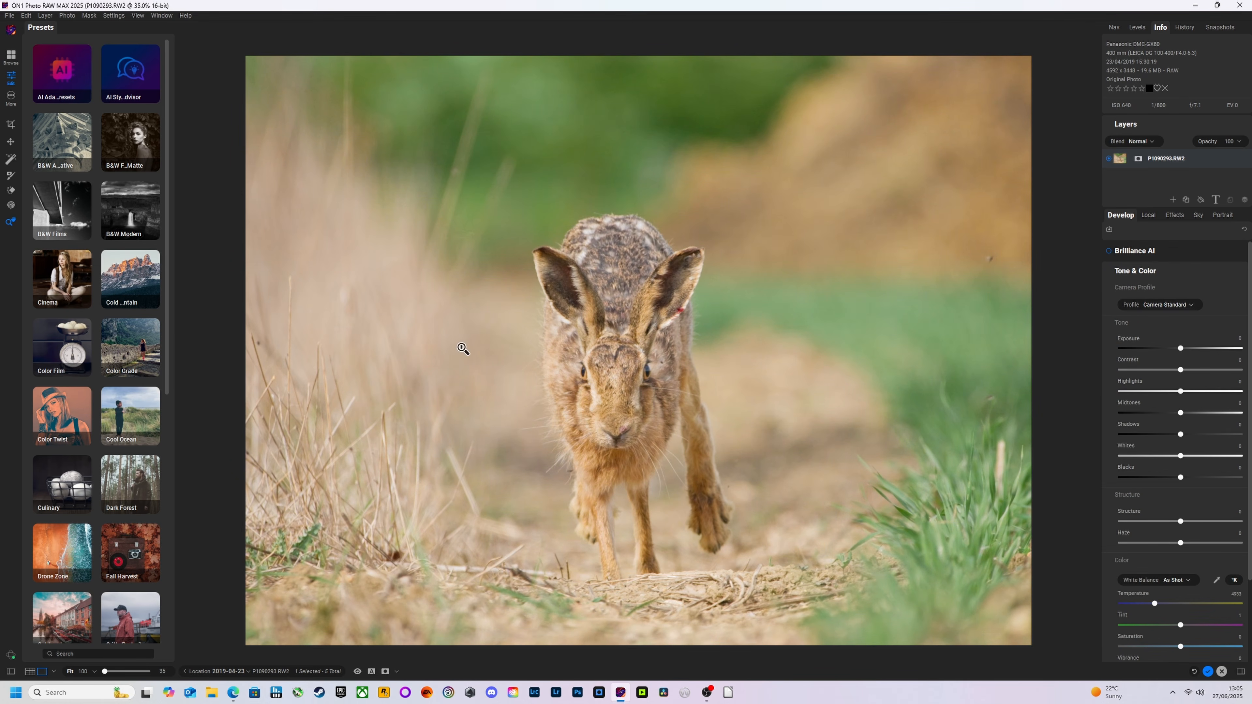
- Crop the photo to a tighter 1x1 square framed around the running hare and apply the crop
left_click(10, 125)
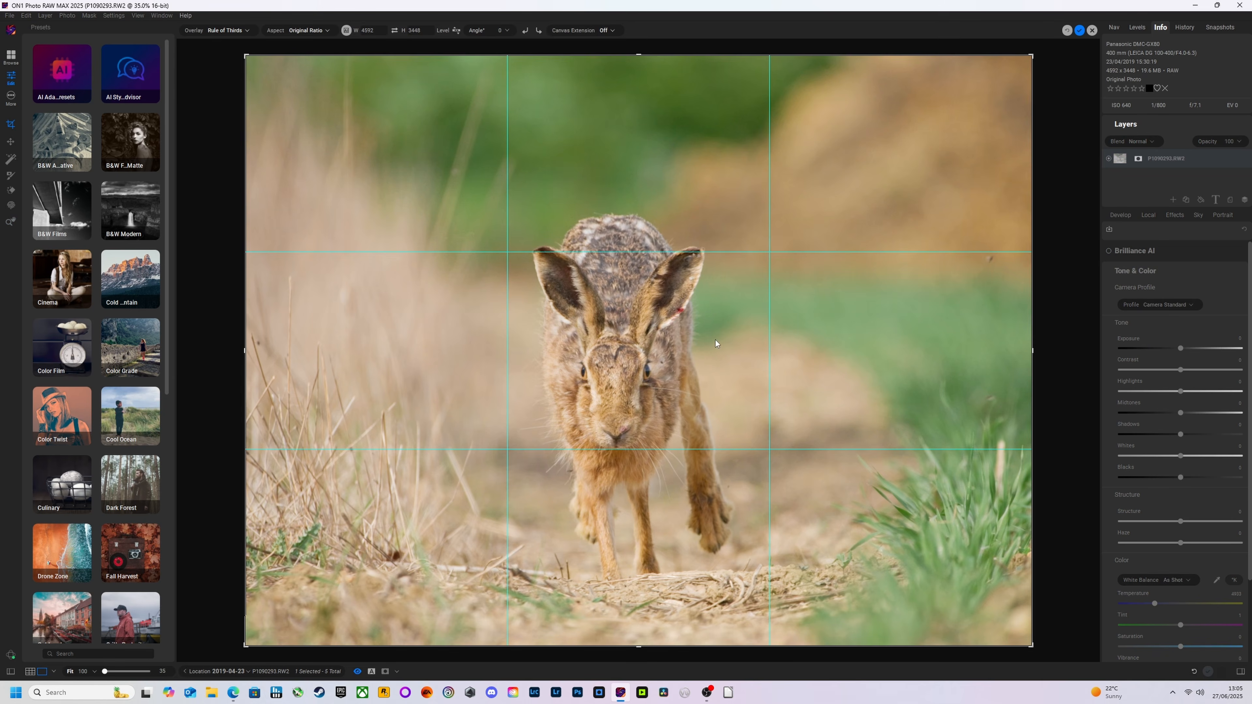
left_click(227, 30)
left_click(316, 30)
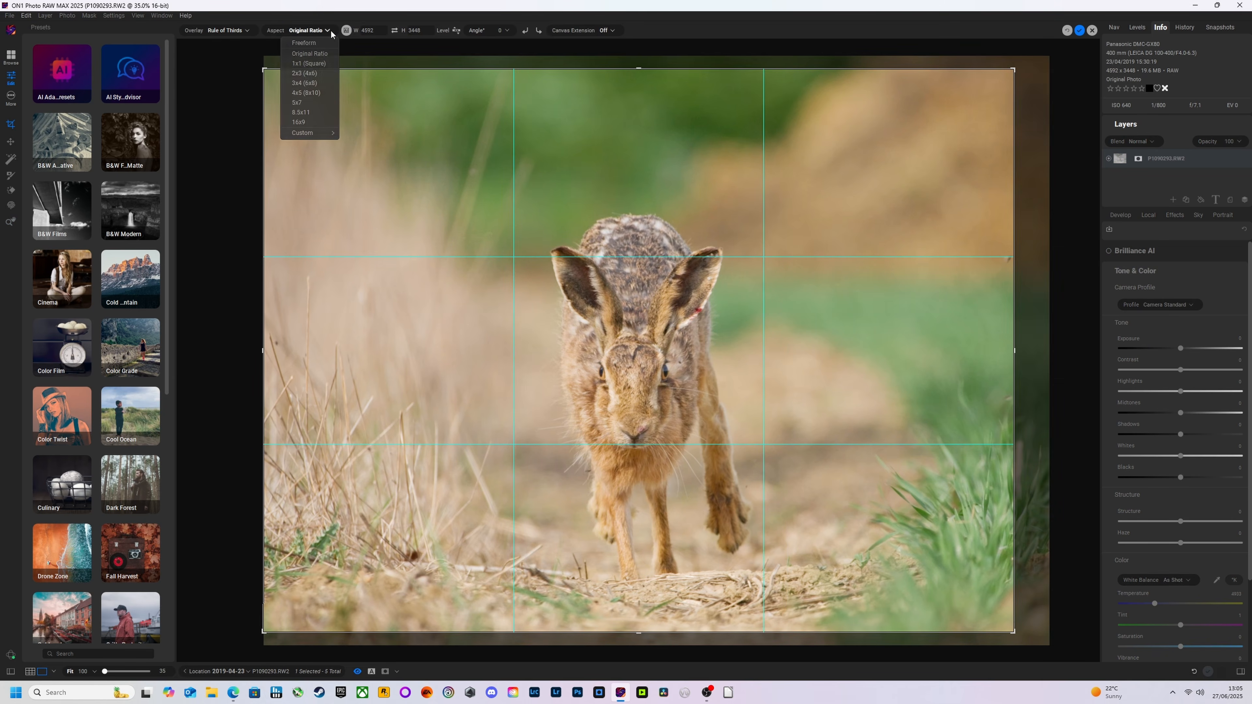
left_click(309, 63)
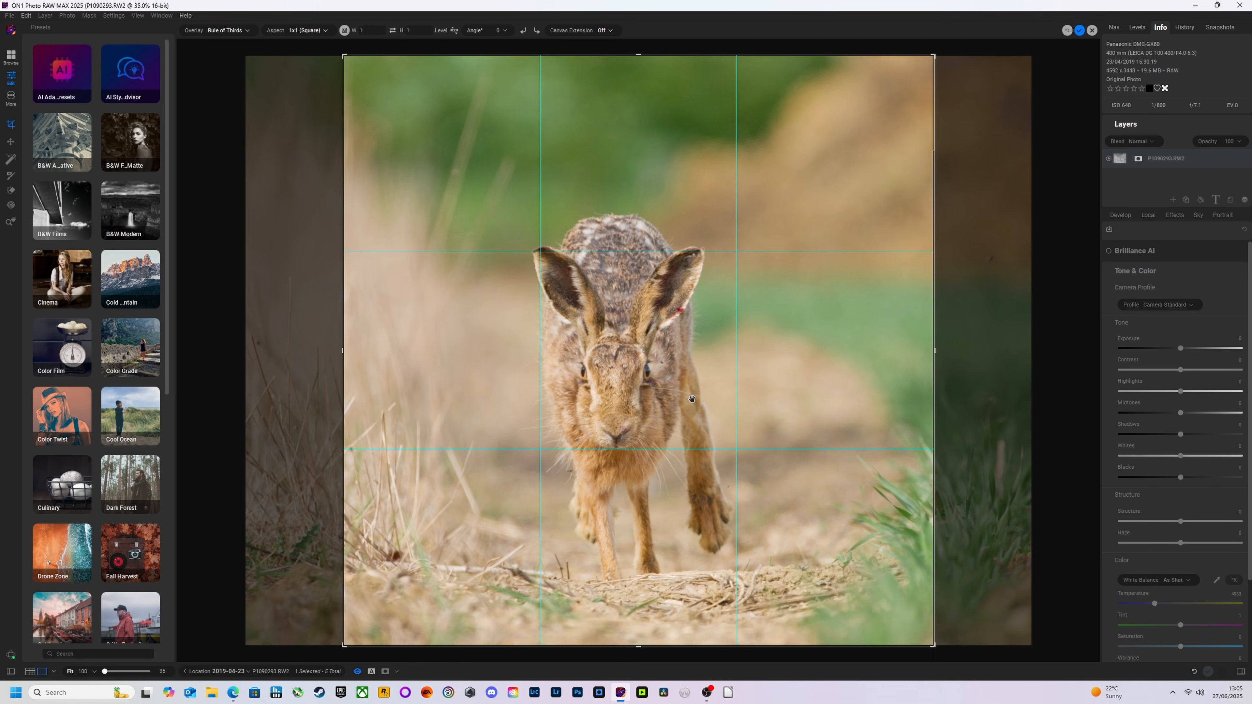
left_click_drag(692, 399, 717, 401)
left_click_drag(638, 59, 638, 114)
left_click_drag(698, 259, 692, 283)
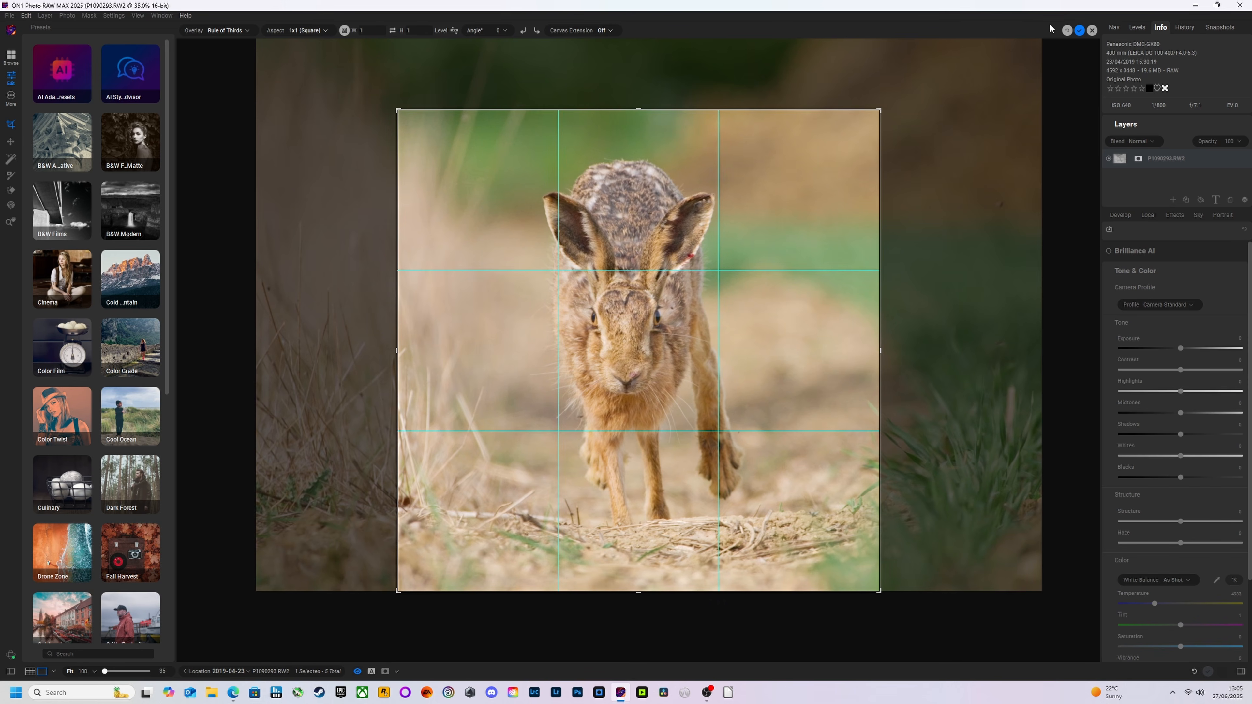
left_click(1079, 31)
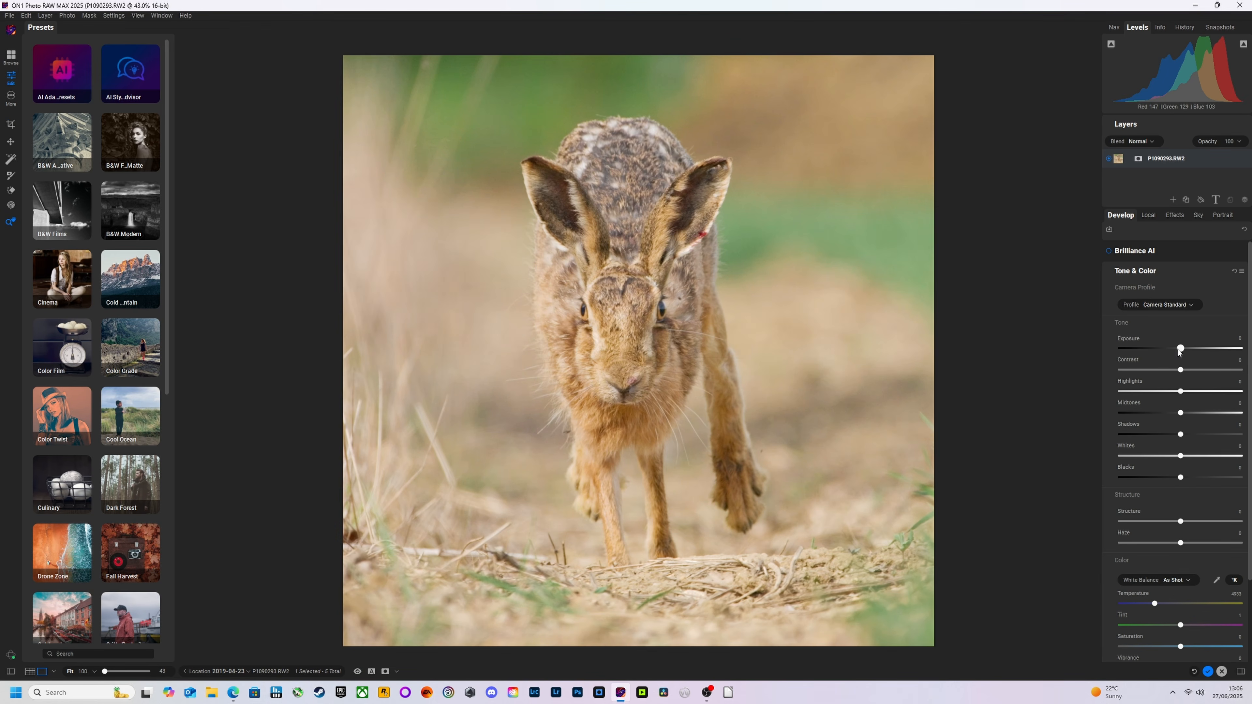
- Lower the photo's exposure slightly, reduce its highlights to -10 and raise its contrast to 2
left_click_drag(1180, 348, 1177, 393)
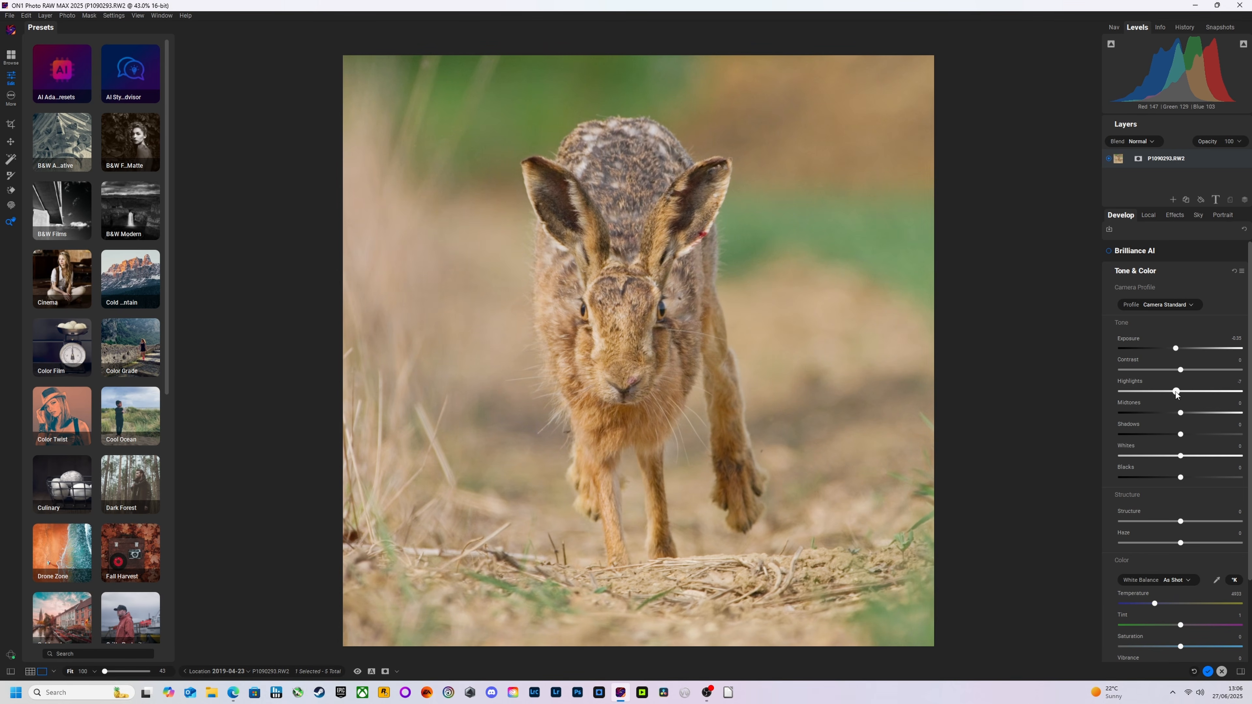
left_click_drag(1180, 369, 1182, 371)
scroll(1217, 481, "down", 2)
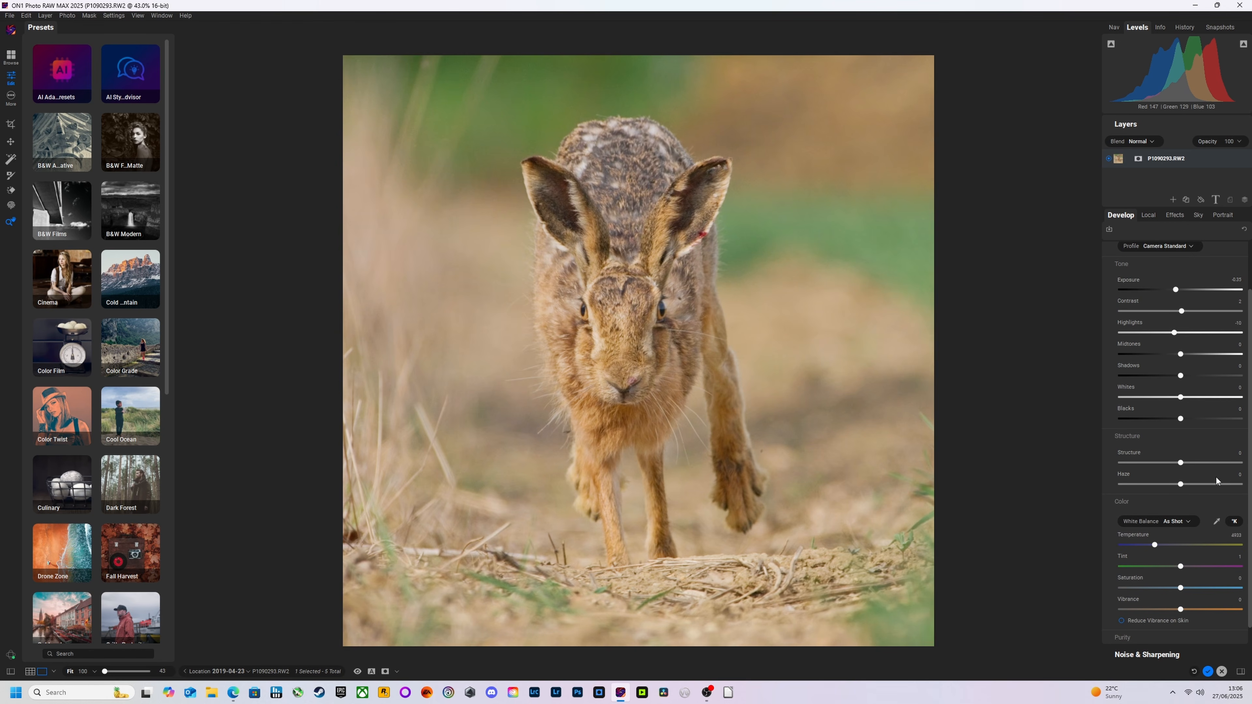
- Neutralize the photo's white balance by sampling the white fur beside the hare's ear, and return to the full-image view
left_click(639, 348)
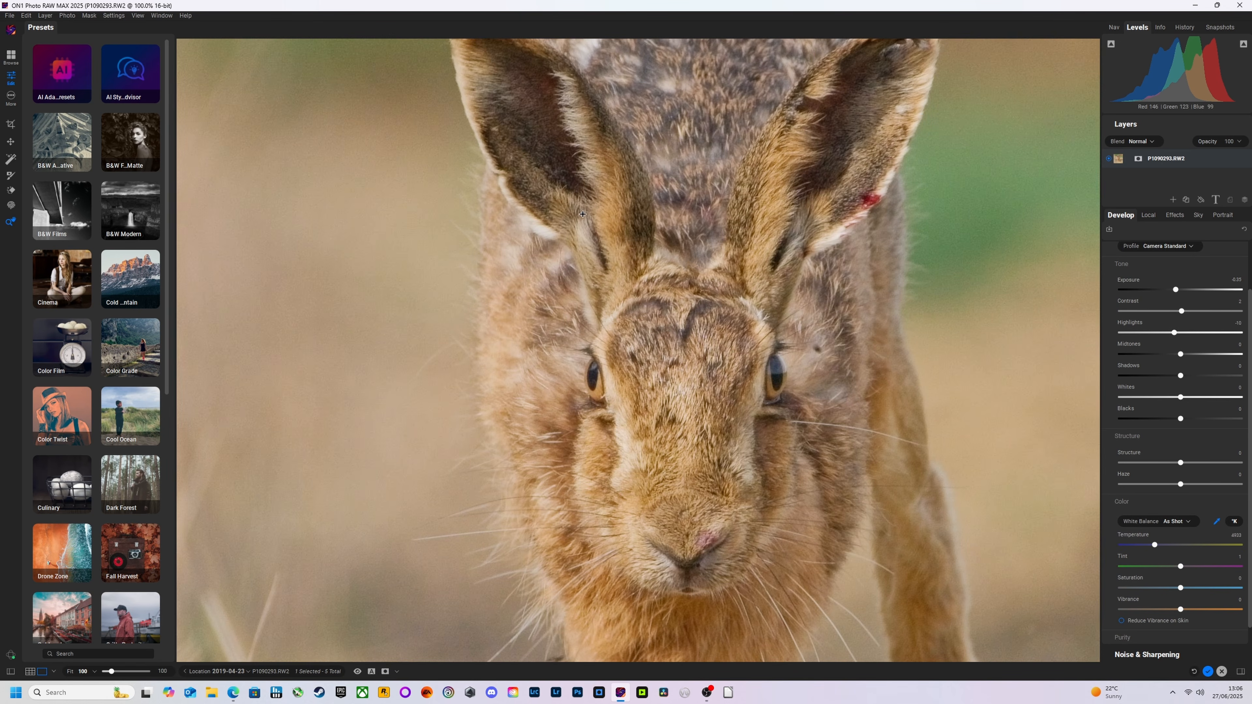
left_click(543, 229)
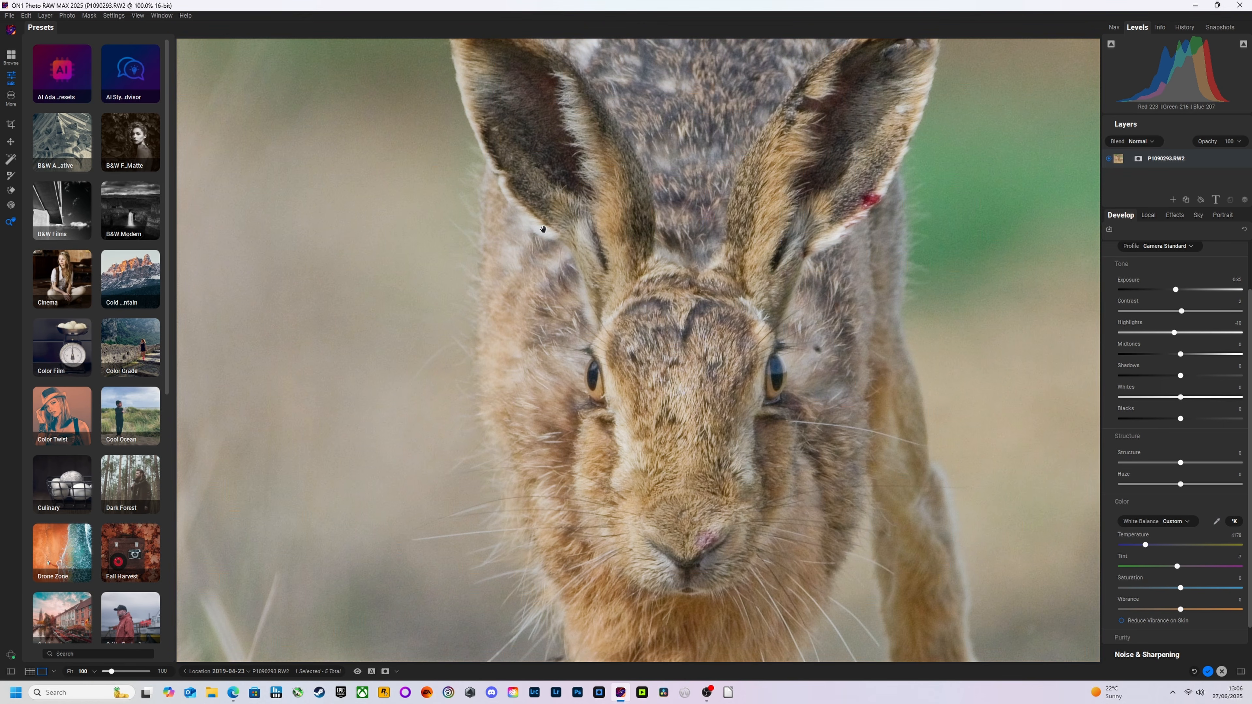
left_click(916, 505)
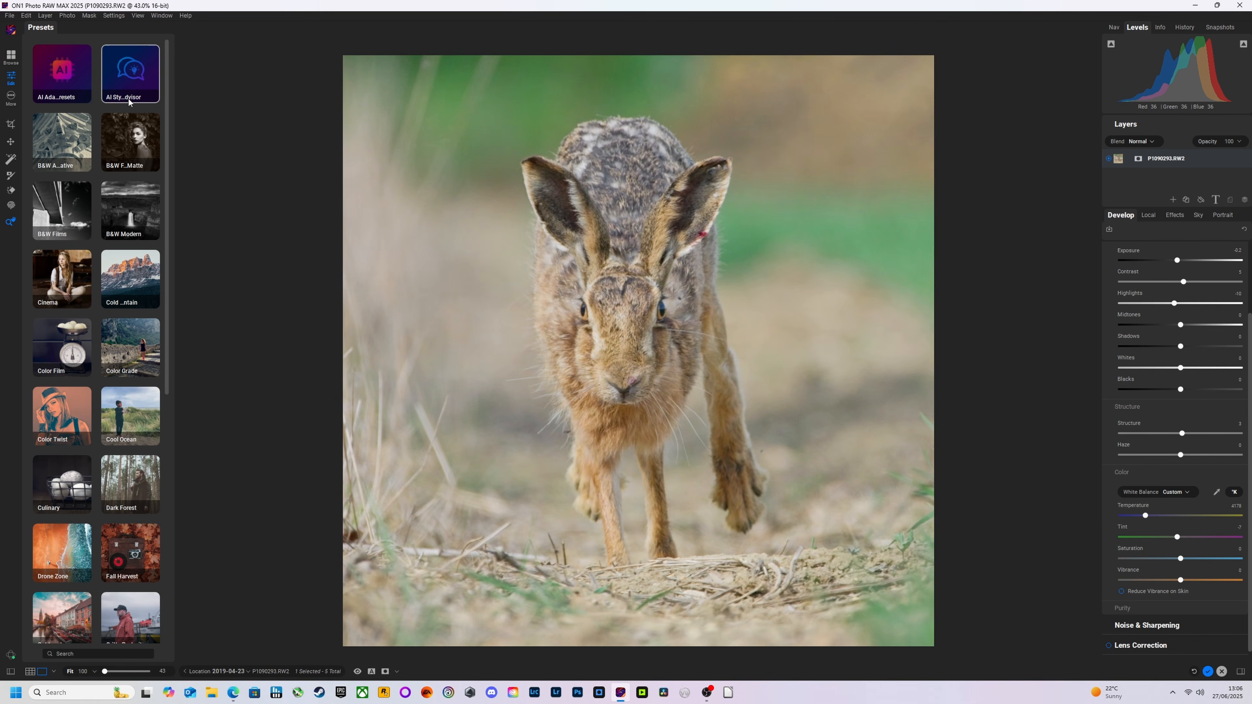
- Apply a Dynamic Contrast filter only to the hare using the quick AI mask, compare it off and on, and finish masking
left_click(11, 160)
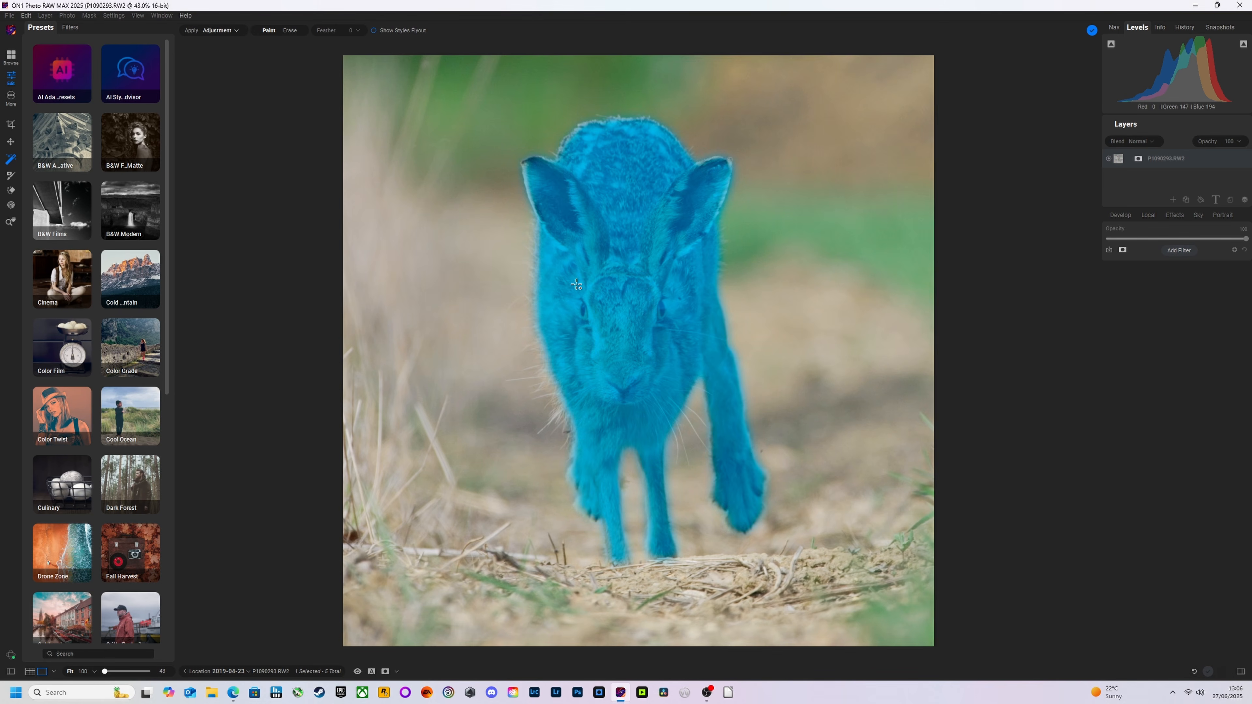
left_click(221, 30)
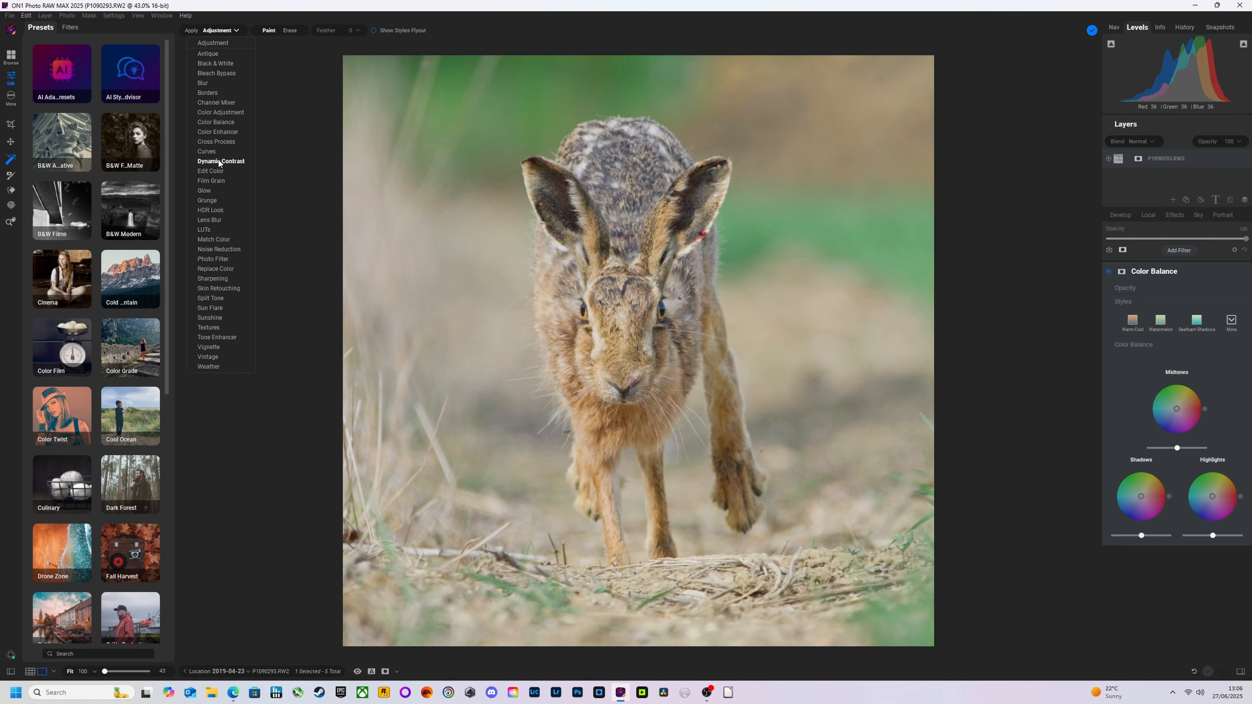
left_click(220, 161)
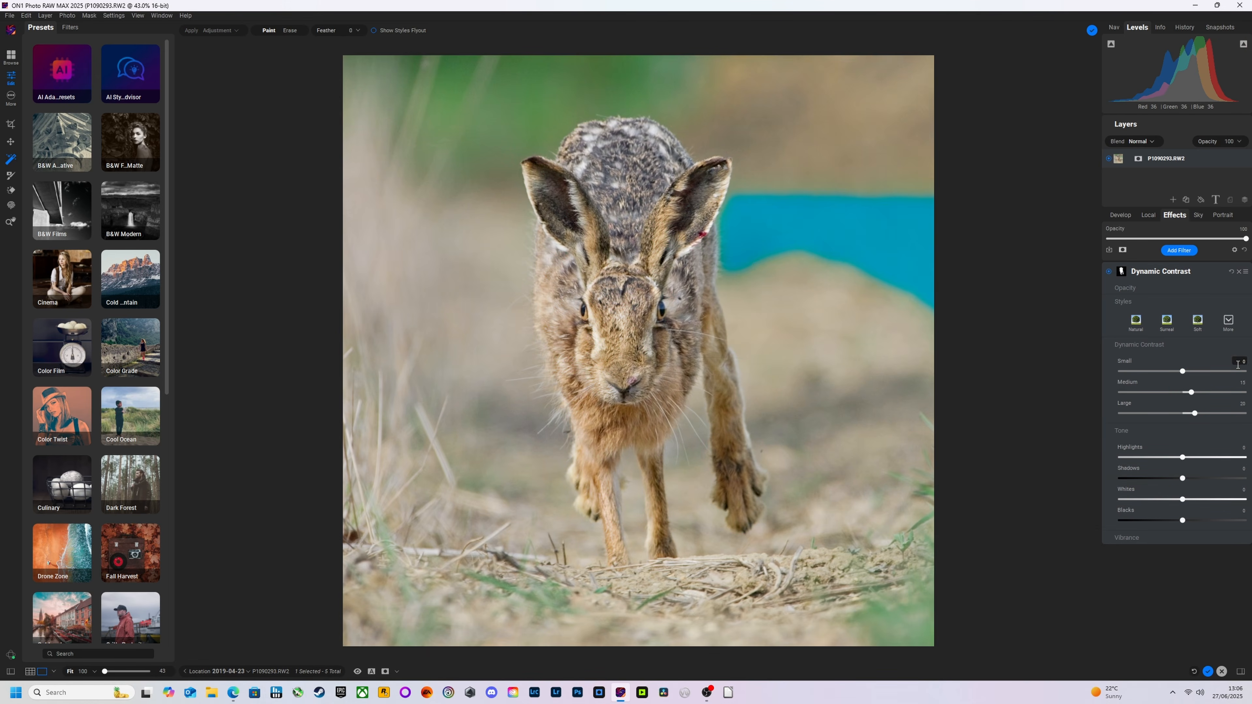
left_click(1109, 271)
left_click(1108, 272)
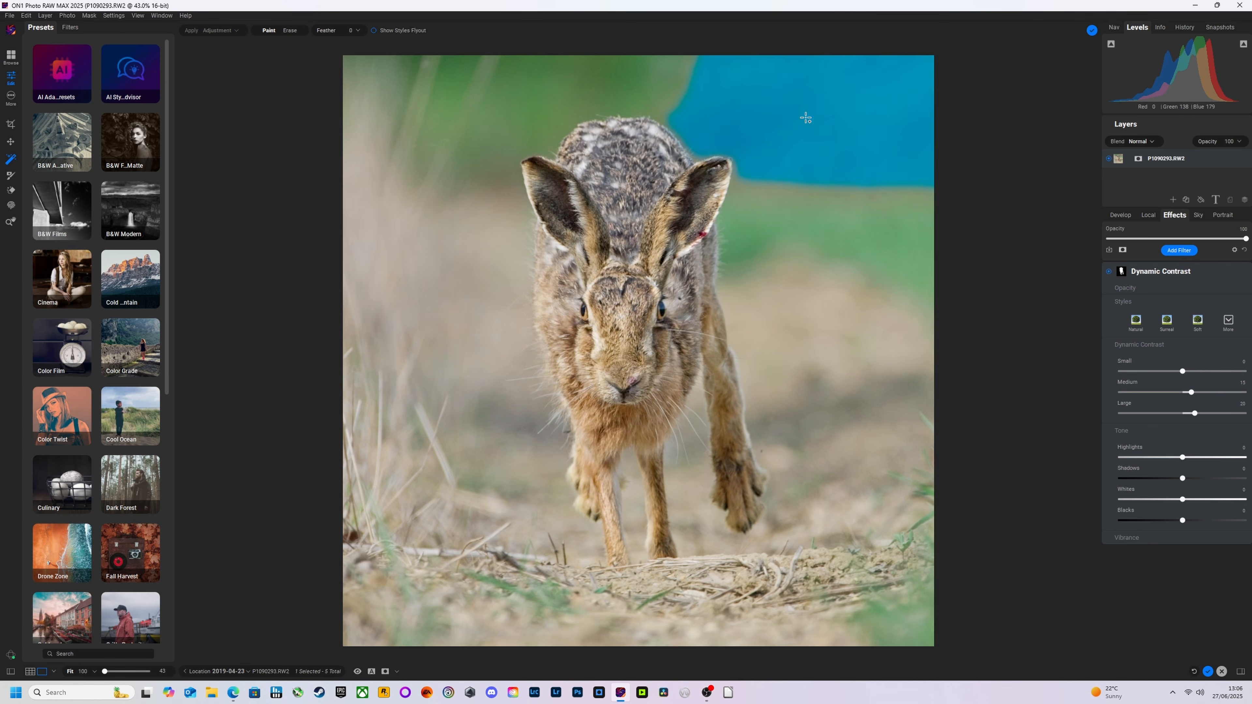
left_click(1092, 33)
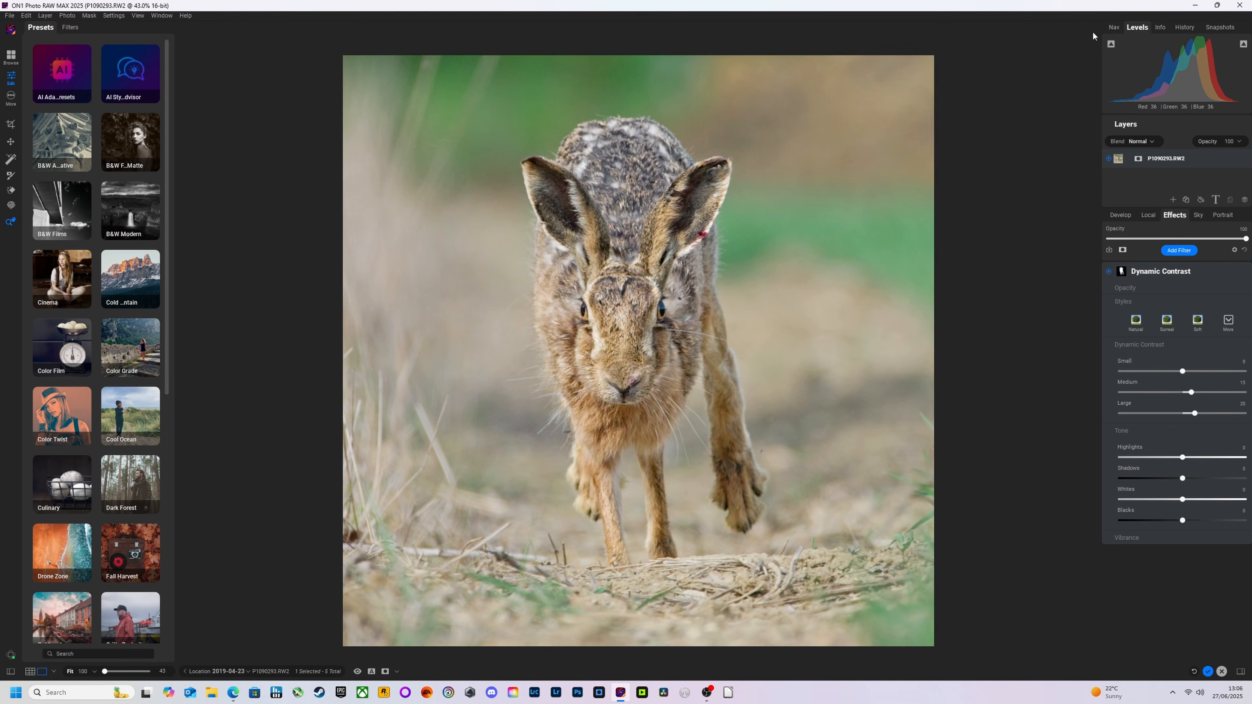
- Fine-tune the Enhance Detail amount for NoNoise AI, compare before and after on the hare's face, and apply the noise reduction
left_click(623, 364)
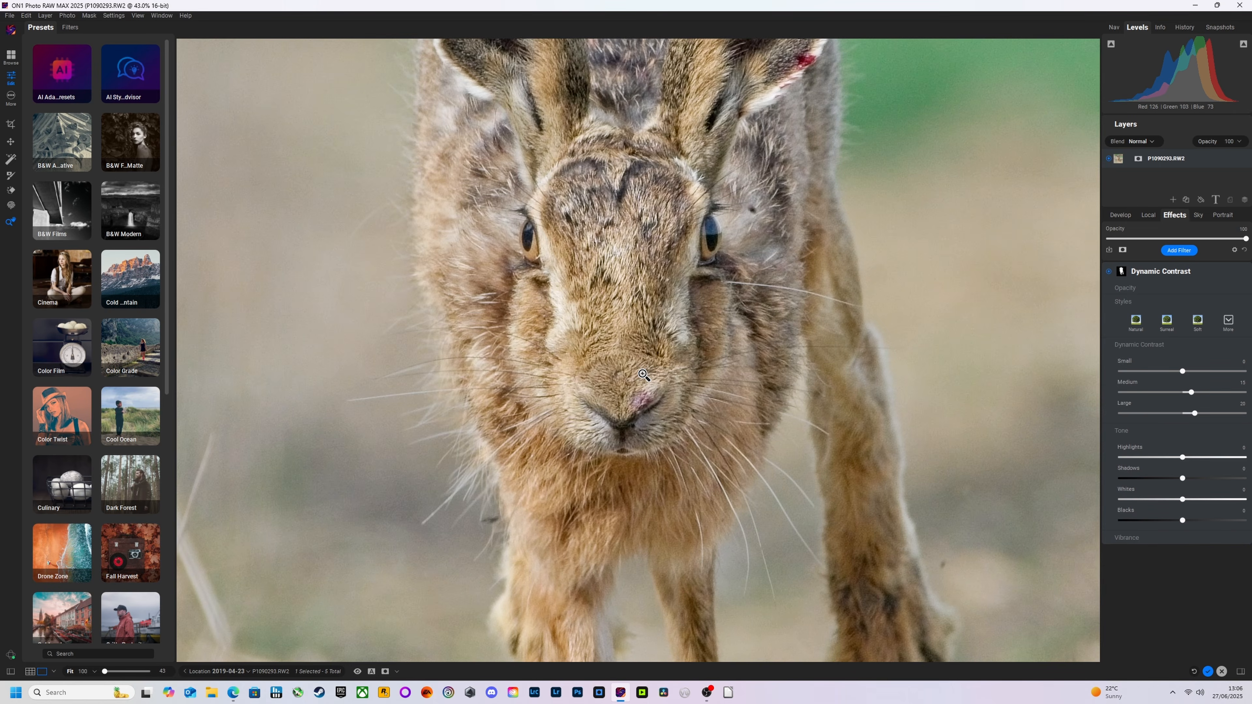
left_click(643, 374)
left_click(840, 380)
left_click_drag(839, 381, 792, 495)
left_click(627, 339)
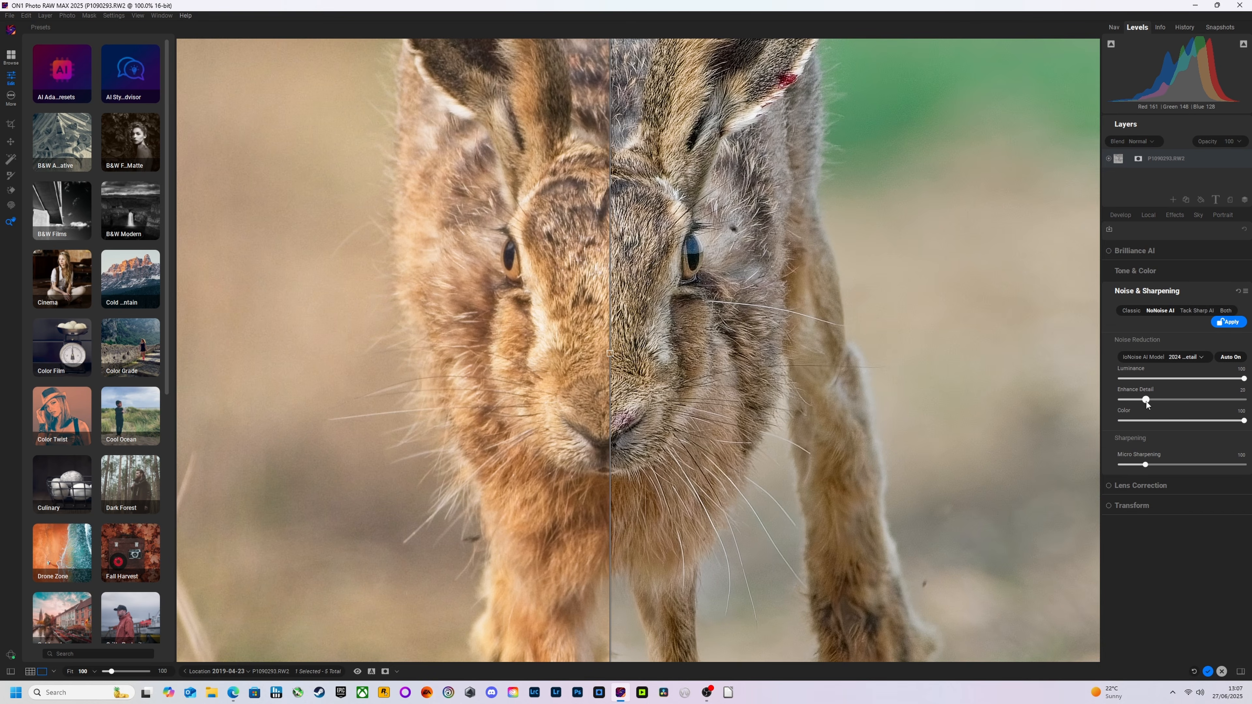
left_click_drag(1148, 402, 1145, 401)
left_click_drag(610, 354, 687, 360)
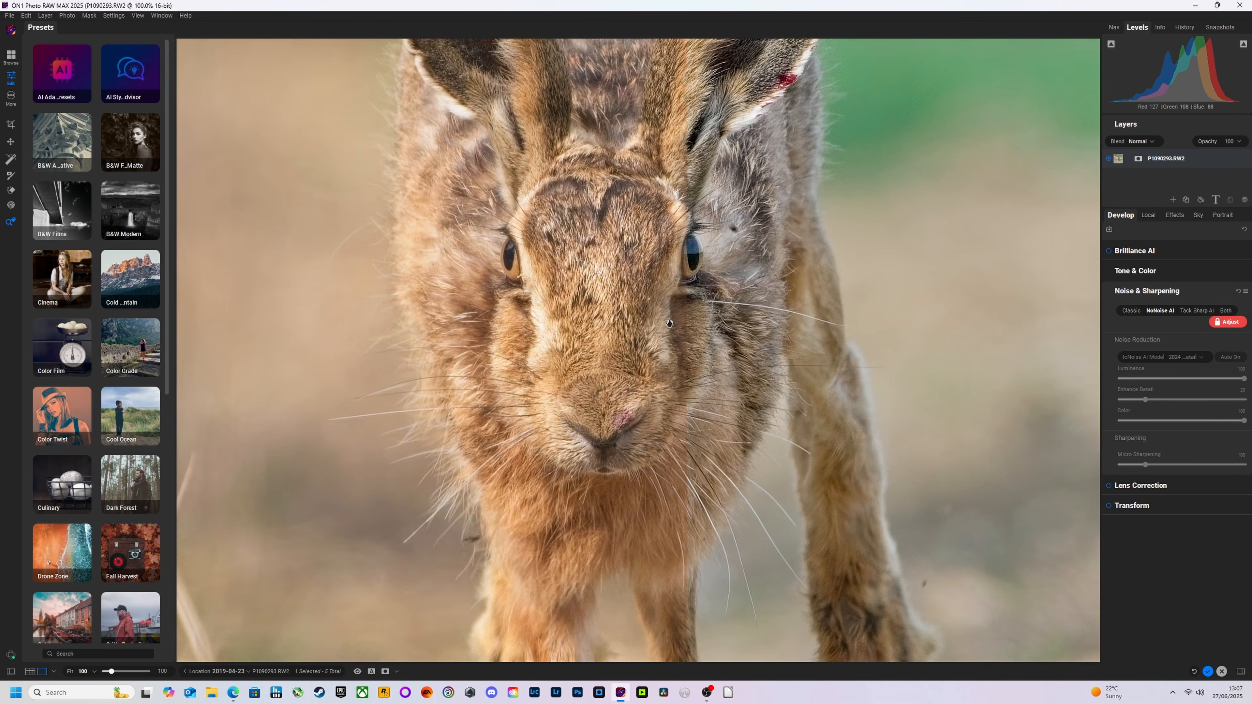
left_click(836, 344)
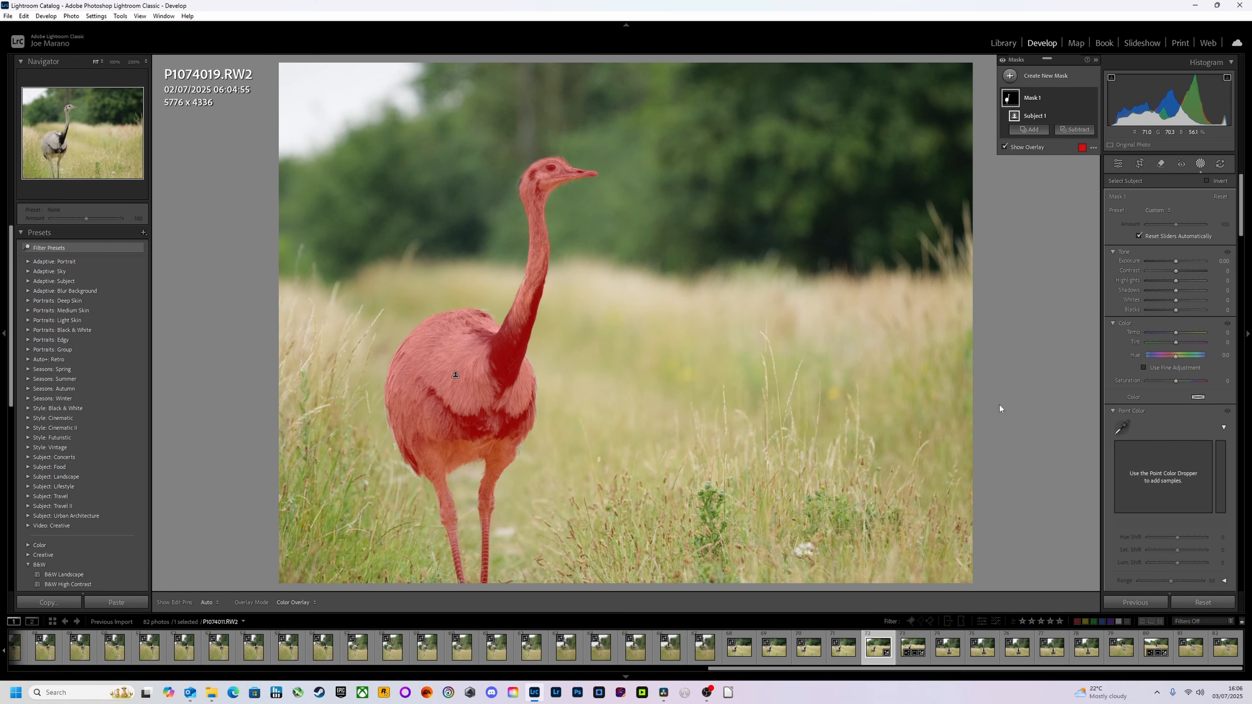
- Switch to Lightroom Classic and adjust the exposure of the subject mask on the bird in P1074019.RW2
left_click_drag(1178, 260, 1179, 259)
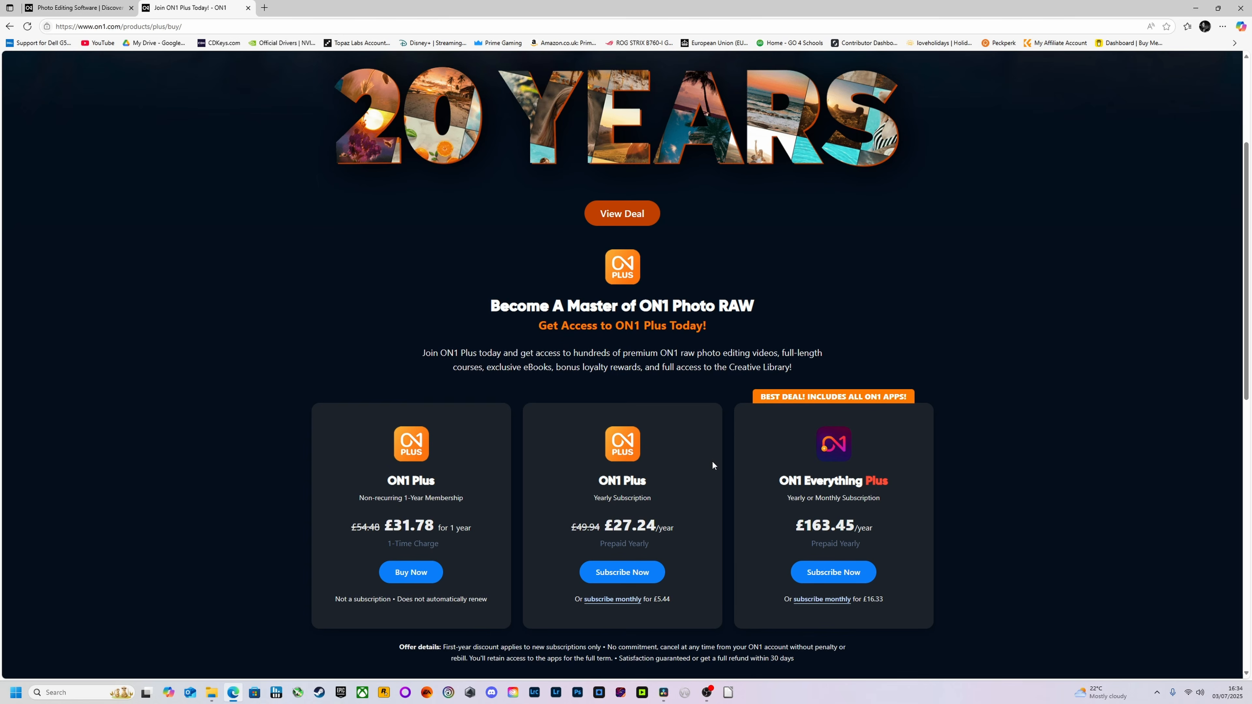
- Switch to the browser and review the ON1 Plus membership and subscription plans, including the yearly ON1 Plus offer
scroll(713, 460, "down", 1)
scroll(712, 465, "down", 2)
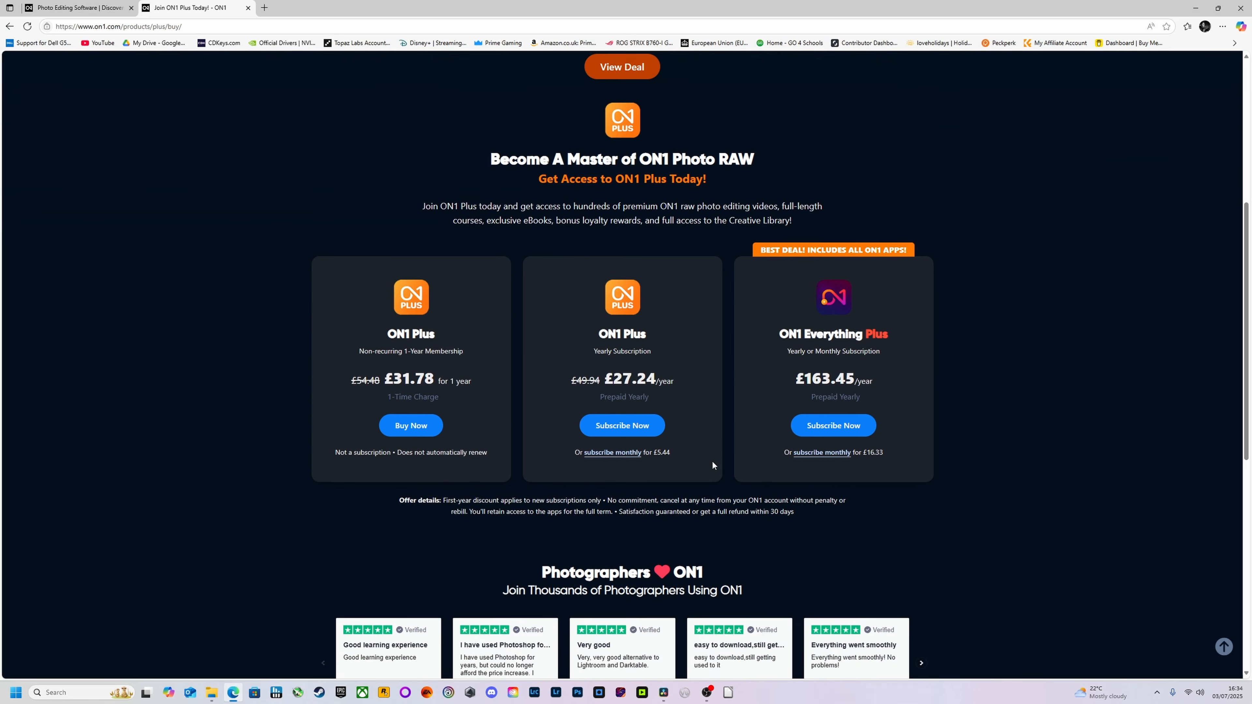
left_click(633, 427)
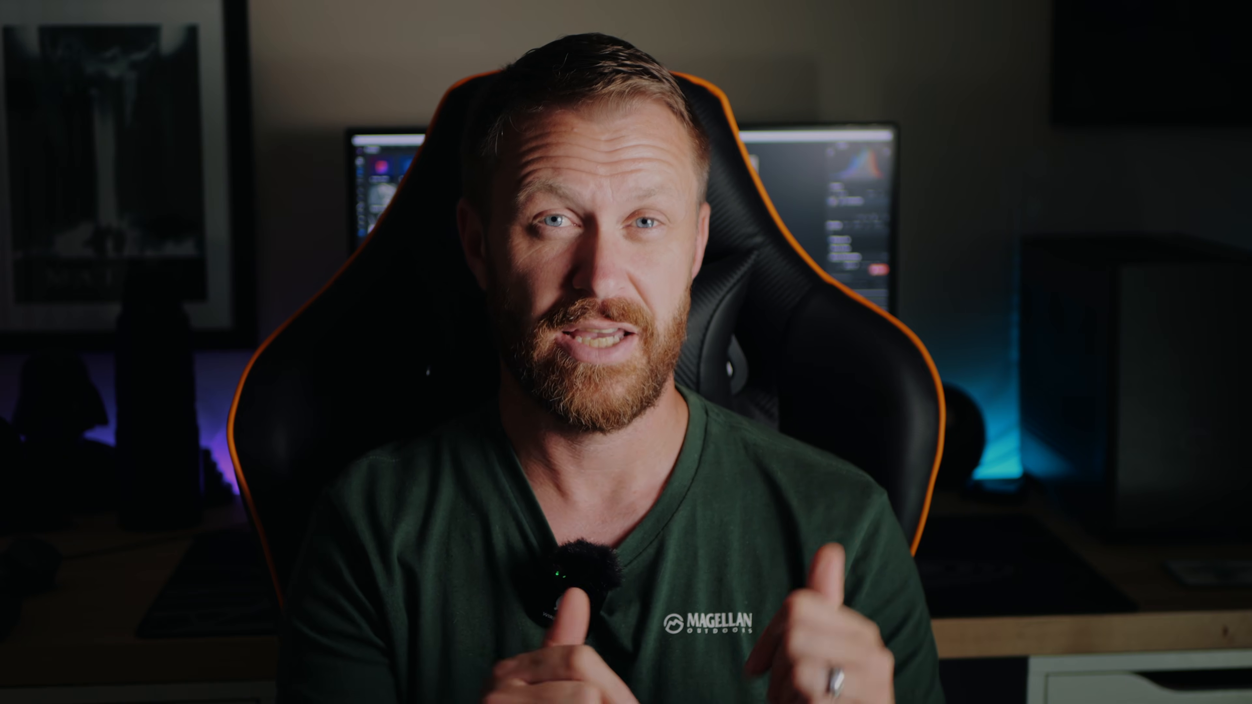
- Switch to Lightroom Classic and send the bird photo to ON1 Develop 2025 as a copy with Lightroom adjustments
mouse_move(124, 69)
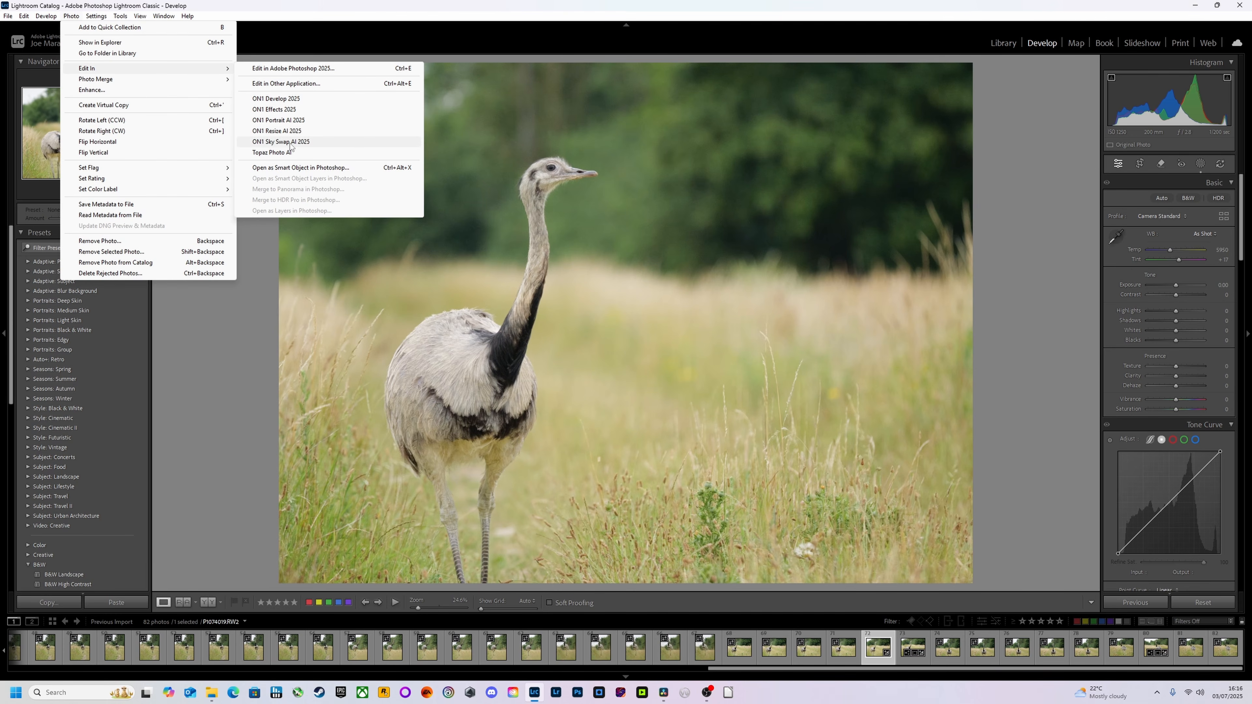
left_click(290, 99)
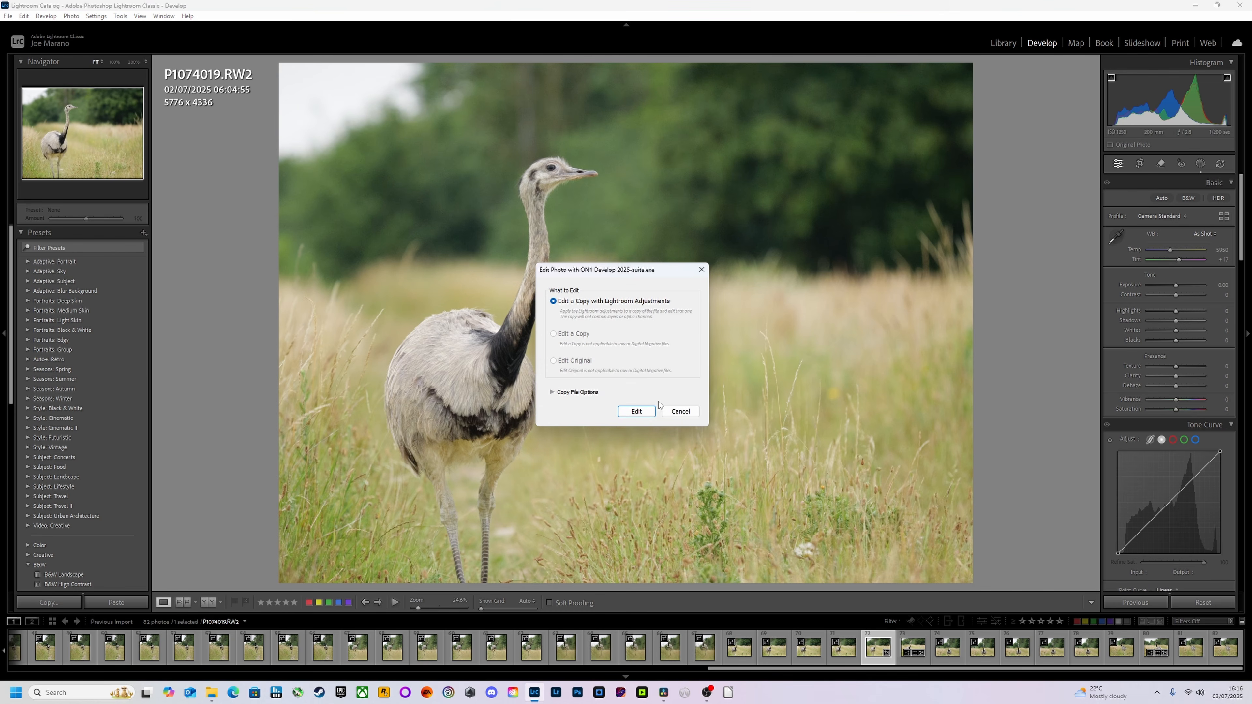
left_click(636, 412)
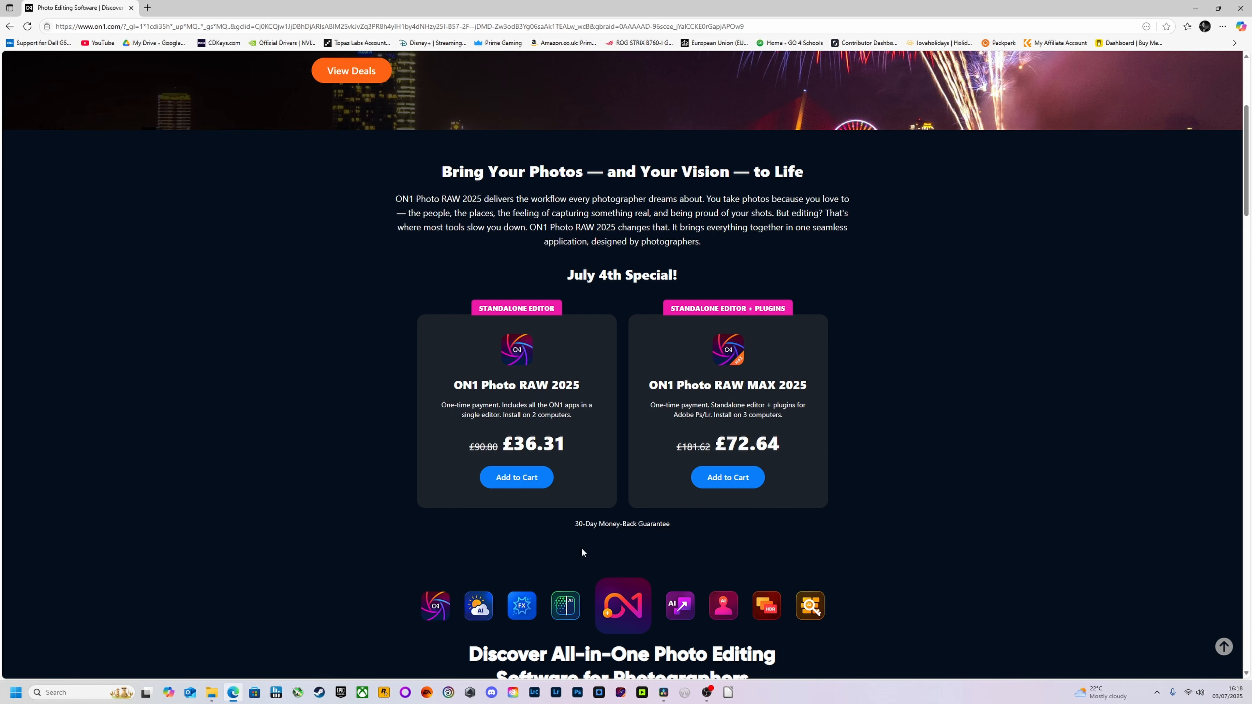
- Switch to the browser and review the ON1 Photo RAW 2025 and MAX 2025 purchase offers on the ON1 website
scroll(959, 482, "down", 4)
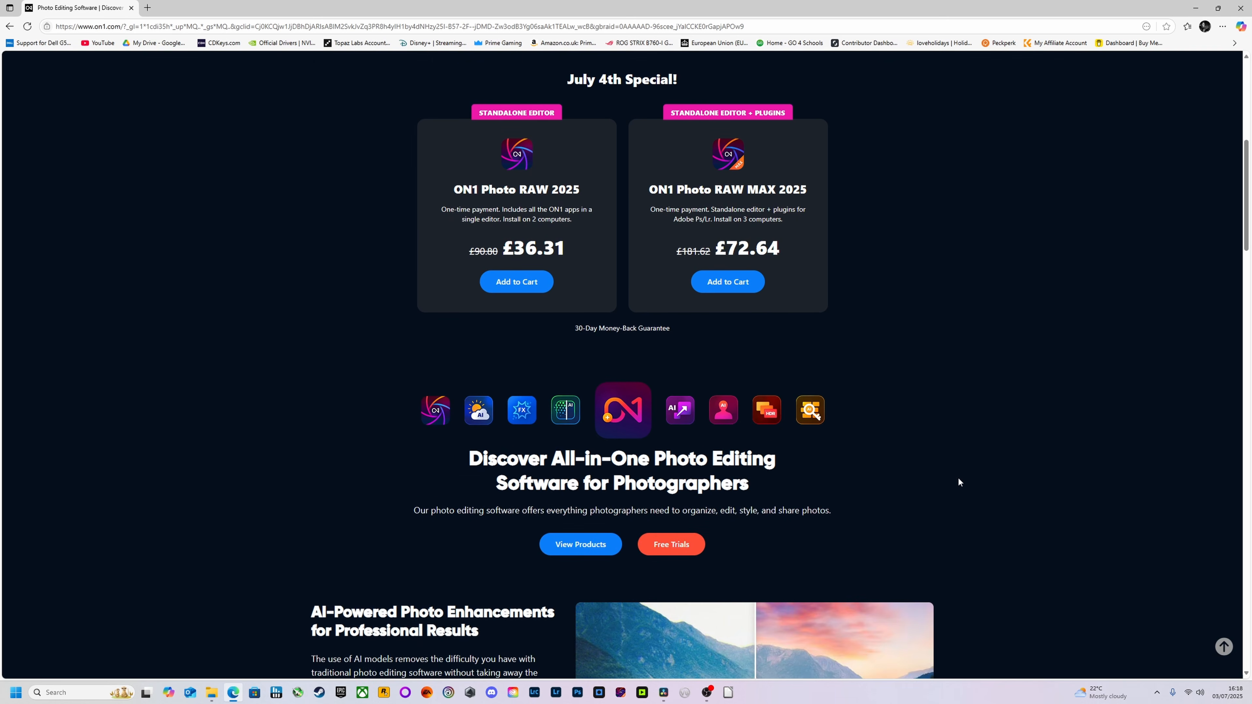